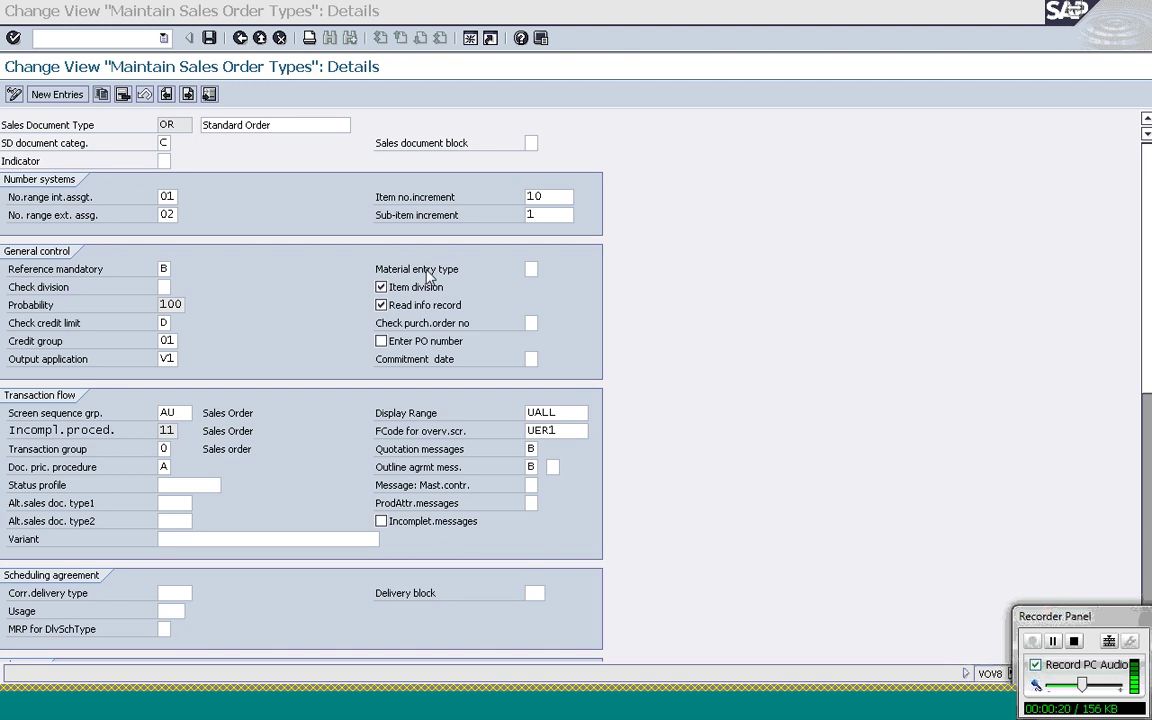
Step: Look through the possible SD document categories for the Standard Order type and close the list without changing the value
click(165, 142)
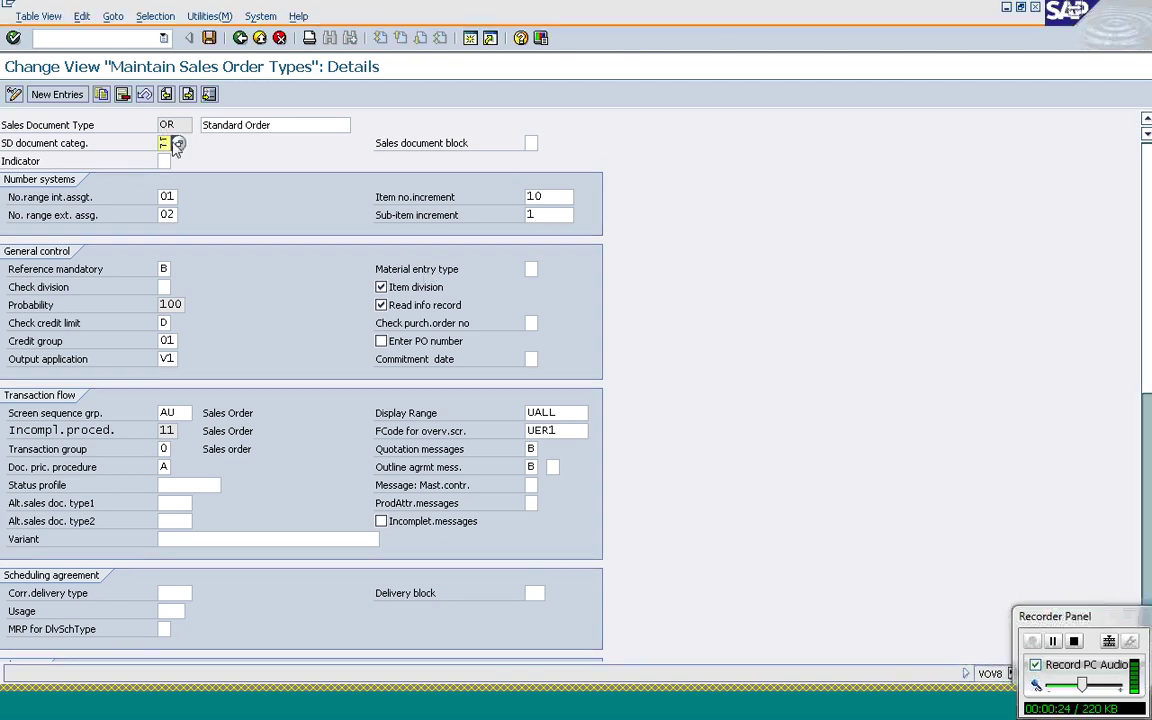
click(178, 144)
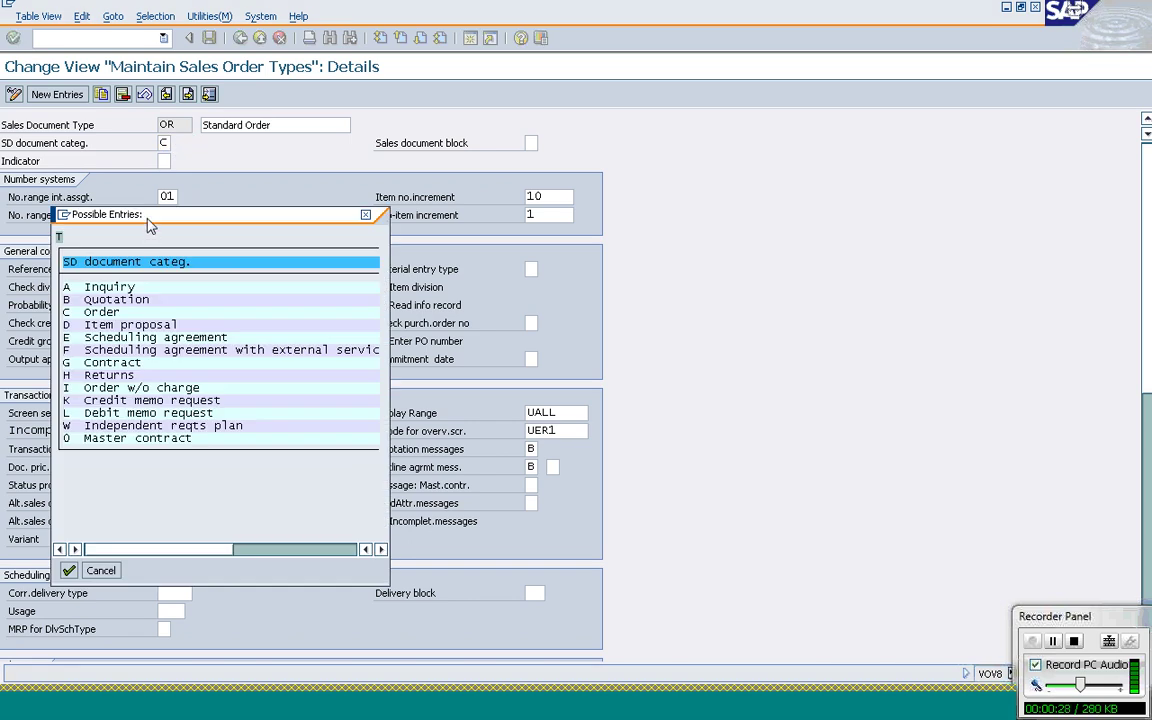
click(371, 216)
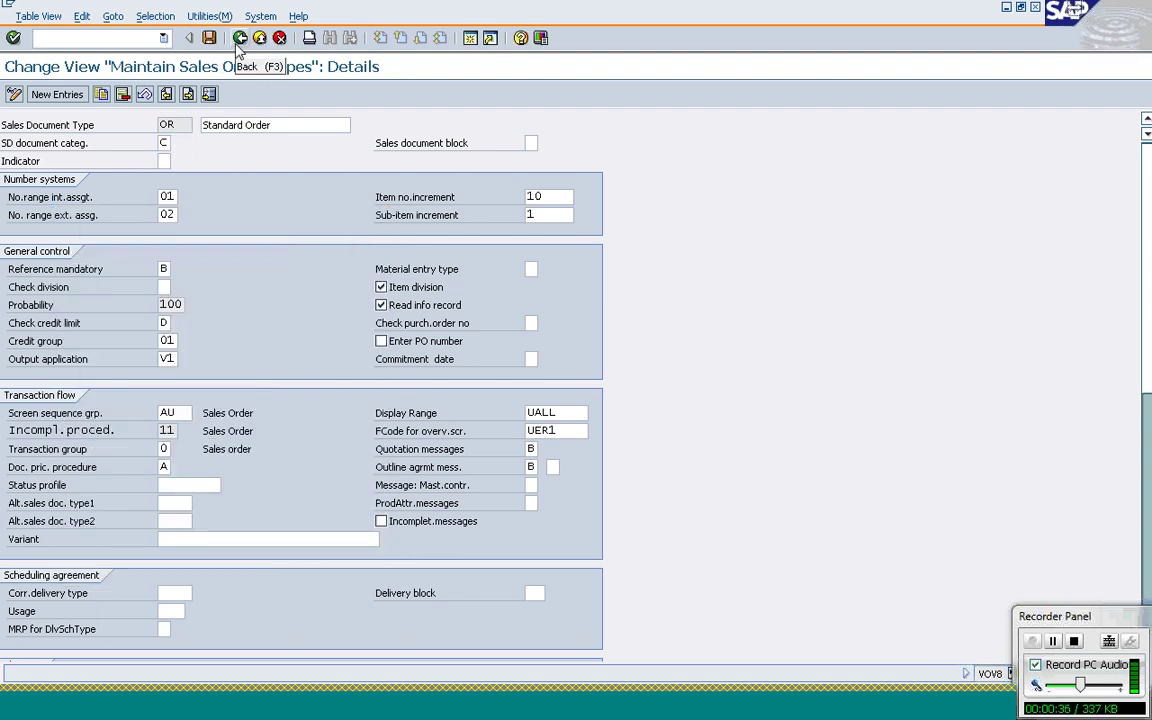
Step: Return to the implementation guide and reopen Define Sales Document Types under Sales Document Header
click(239, 39)
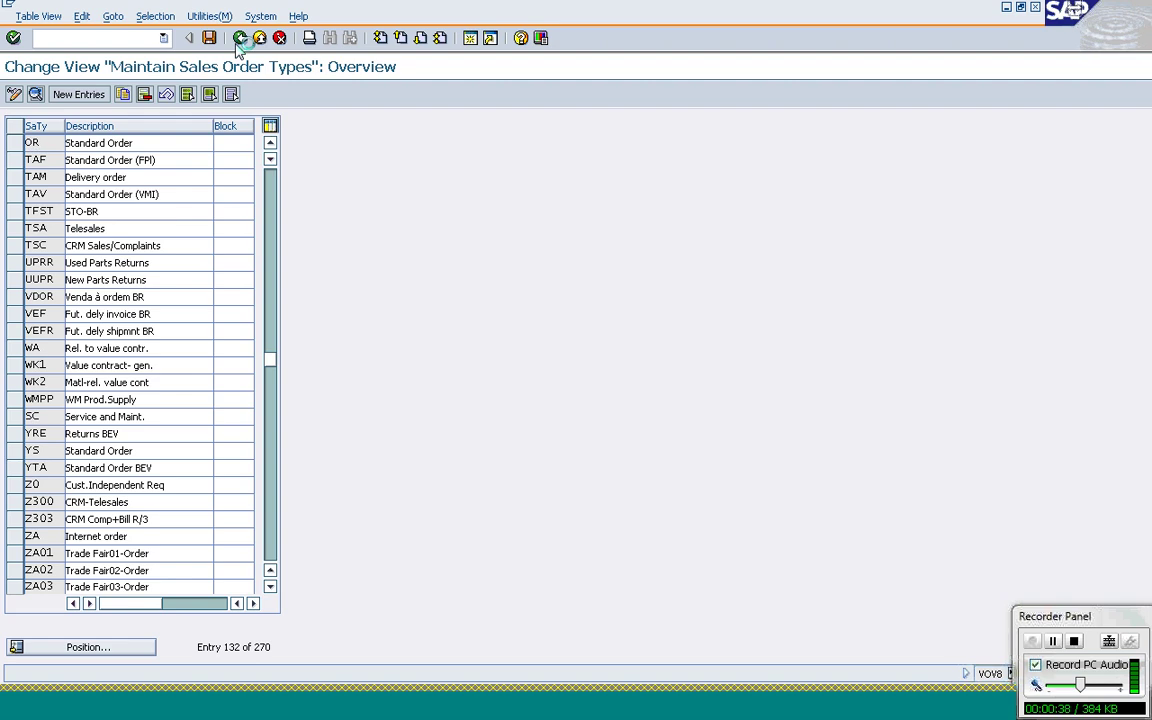
click(240, 38)
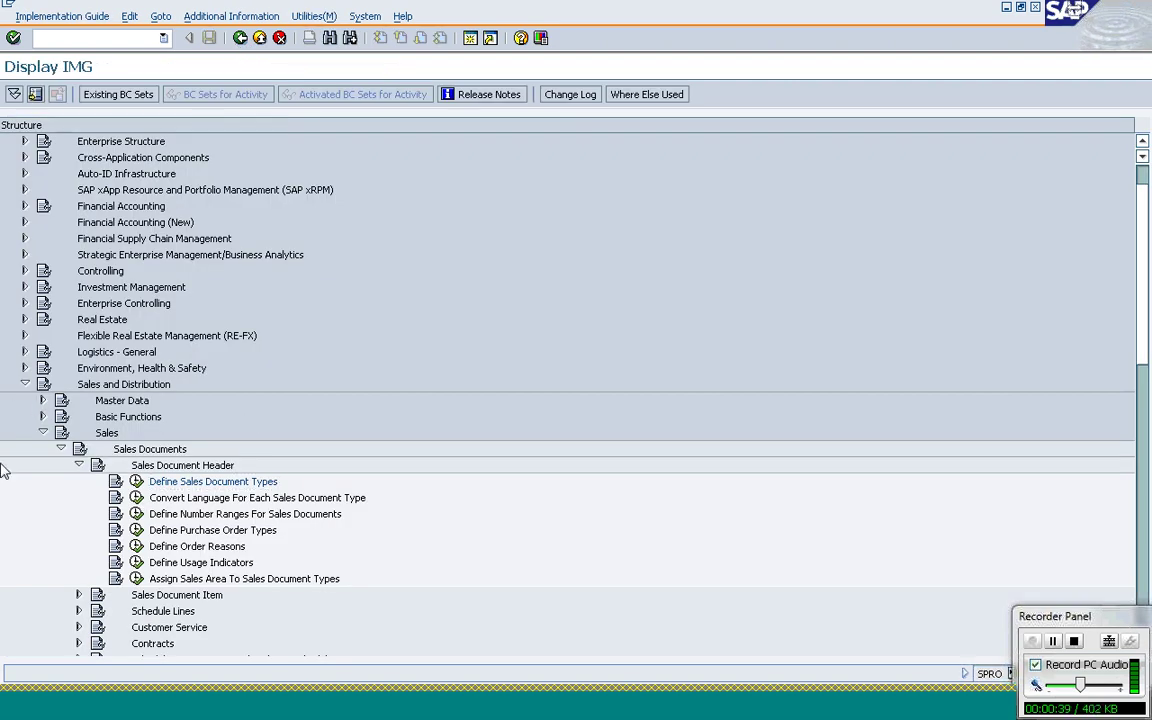
click(137, 482)
click(137, 482)
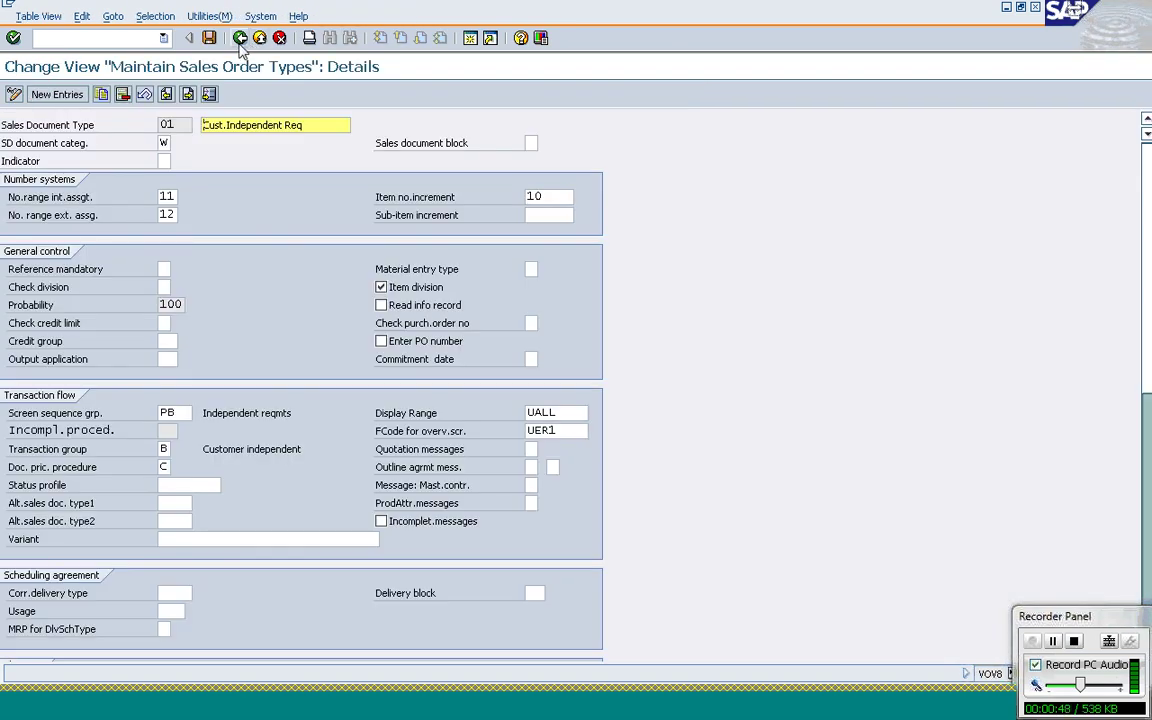
Step: Locate sales document type OR in the overview list and open its details
key(F3)
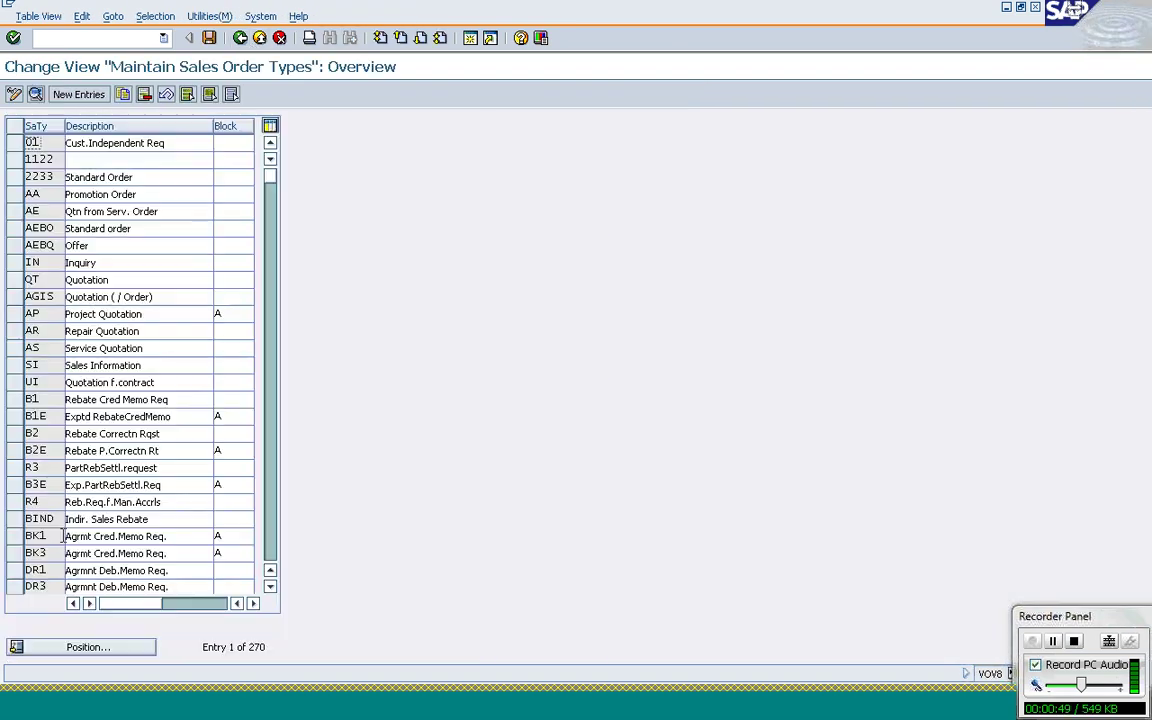
click(89, 647)
text(OR)
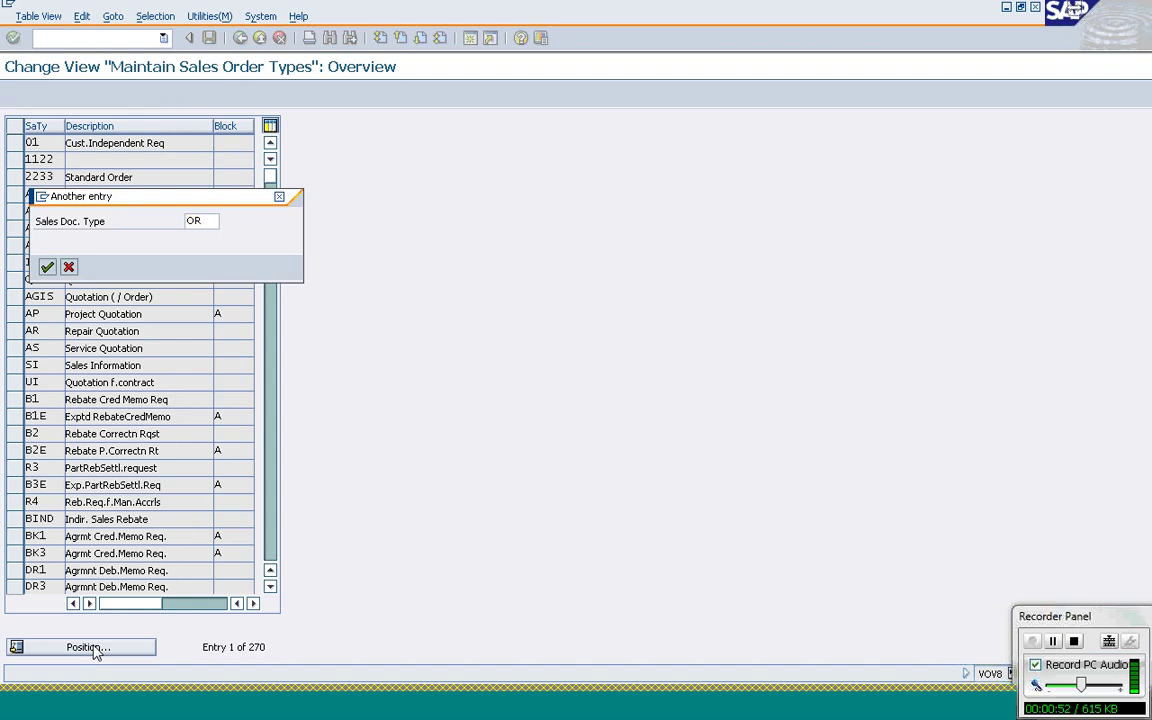
key(Return)
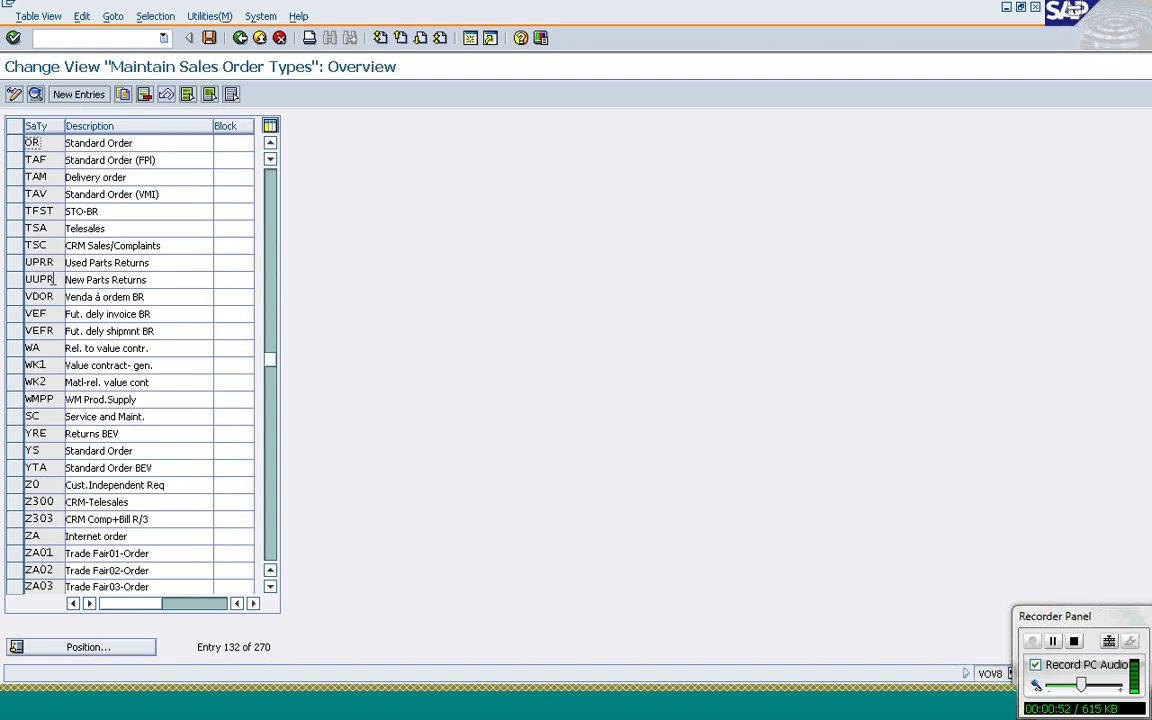
double_click(53, 146)
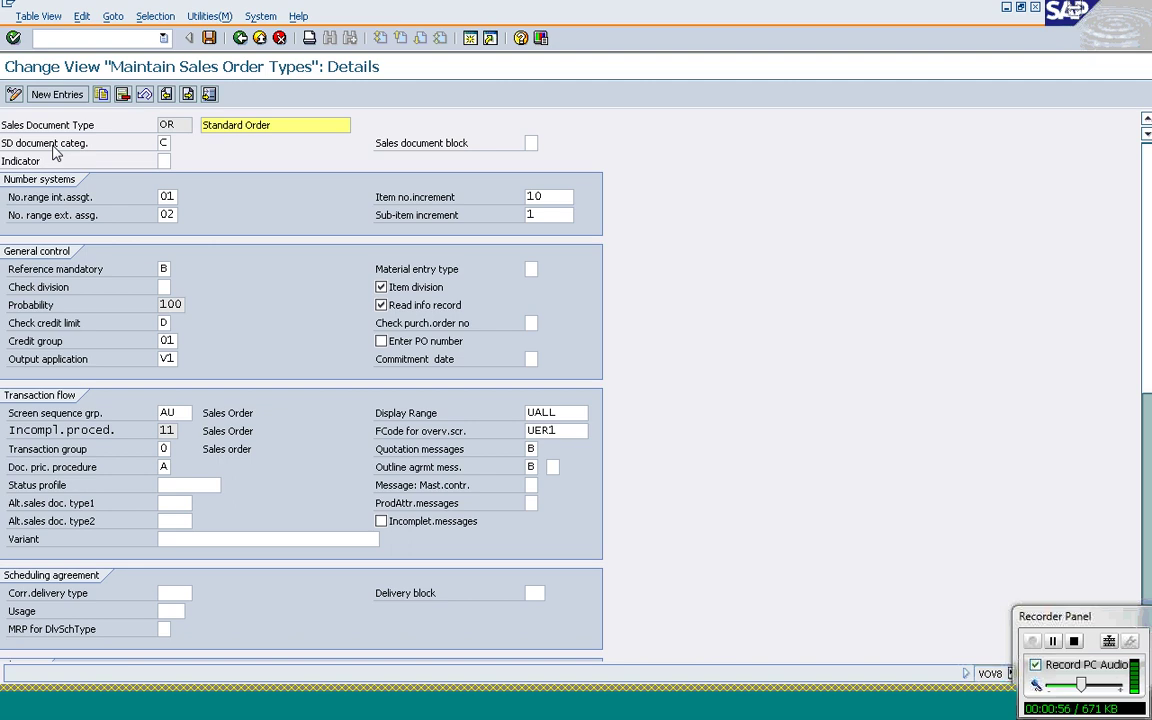
Step: Review the list of possible SD document category values for document type OR
click(164, 142)
click(176, 145)
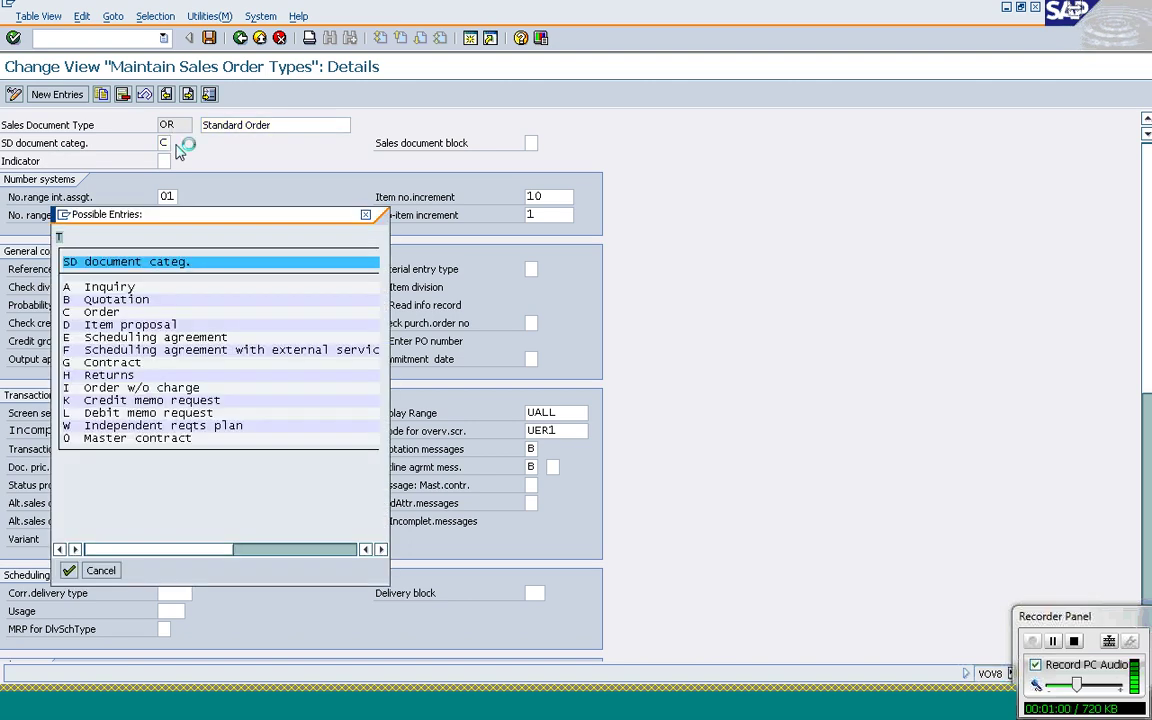
drag(154, 215, 309, 162)
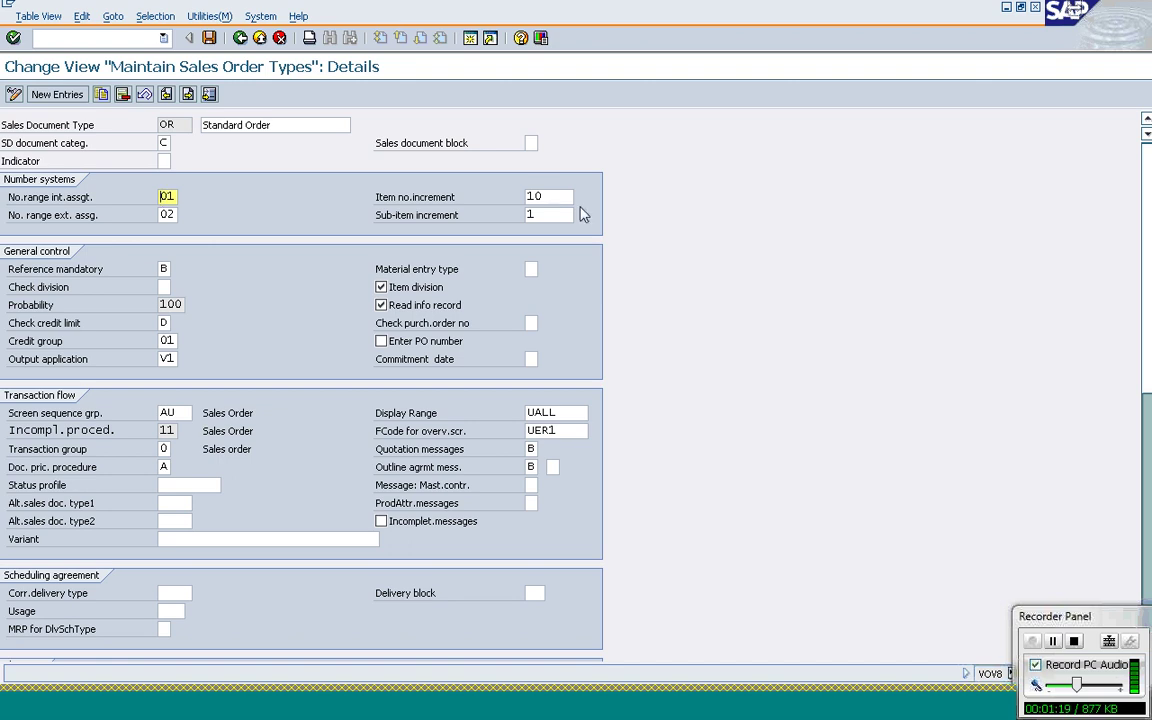
Step: Examine the item number increment and sub-item increment settings in the number systems section
click(551, 197)
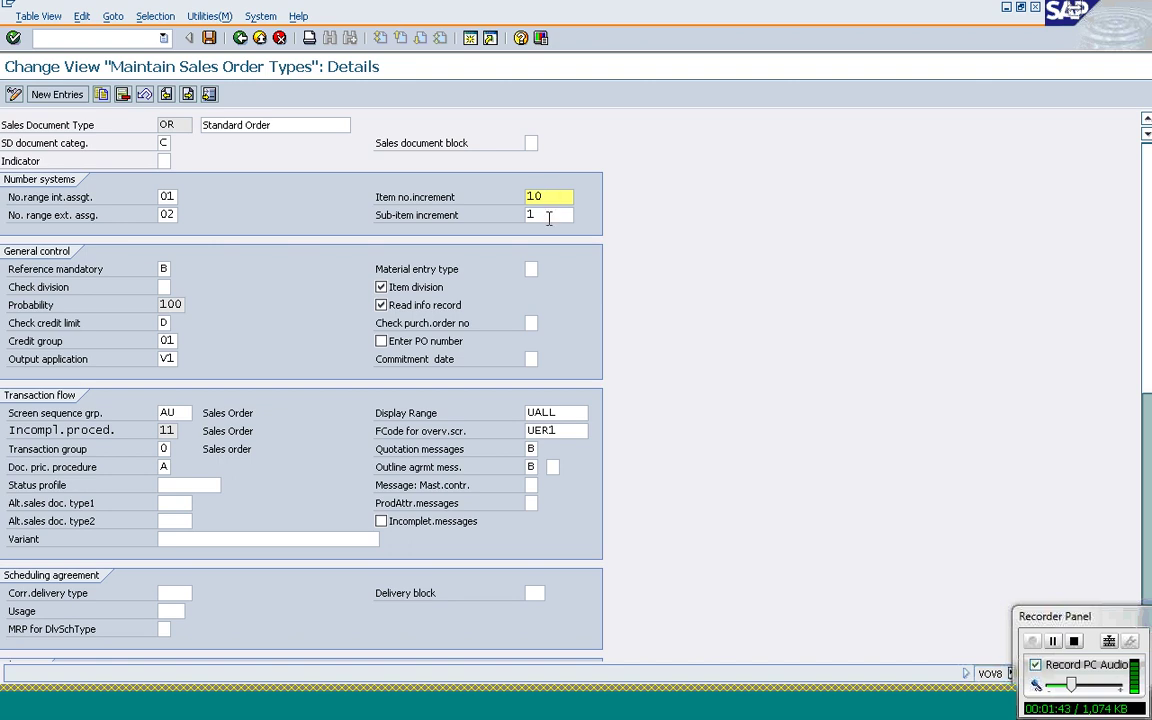
click(548, 217)
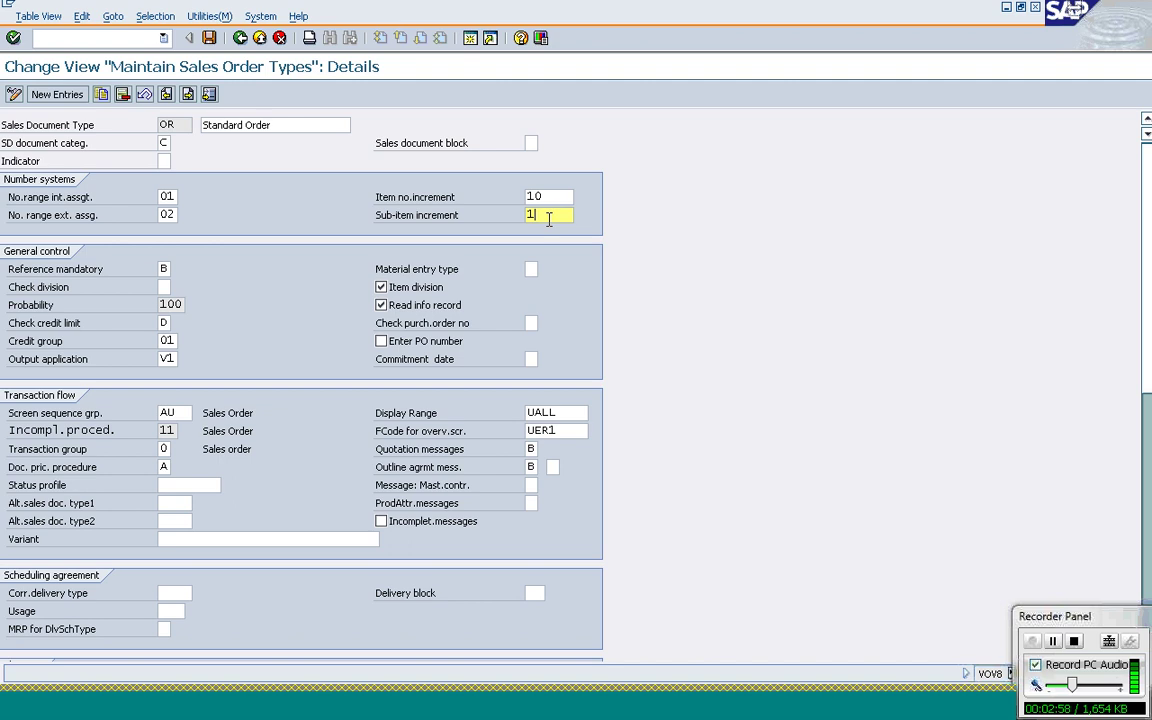
click(561, 197)
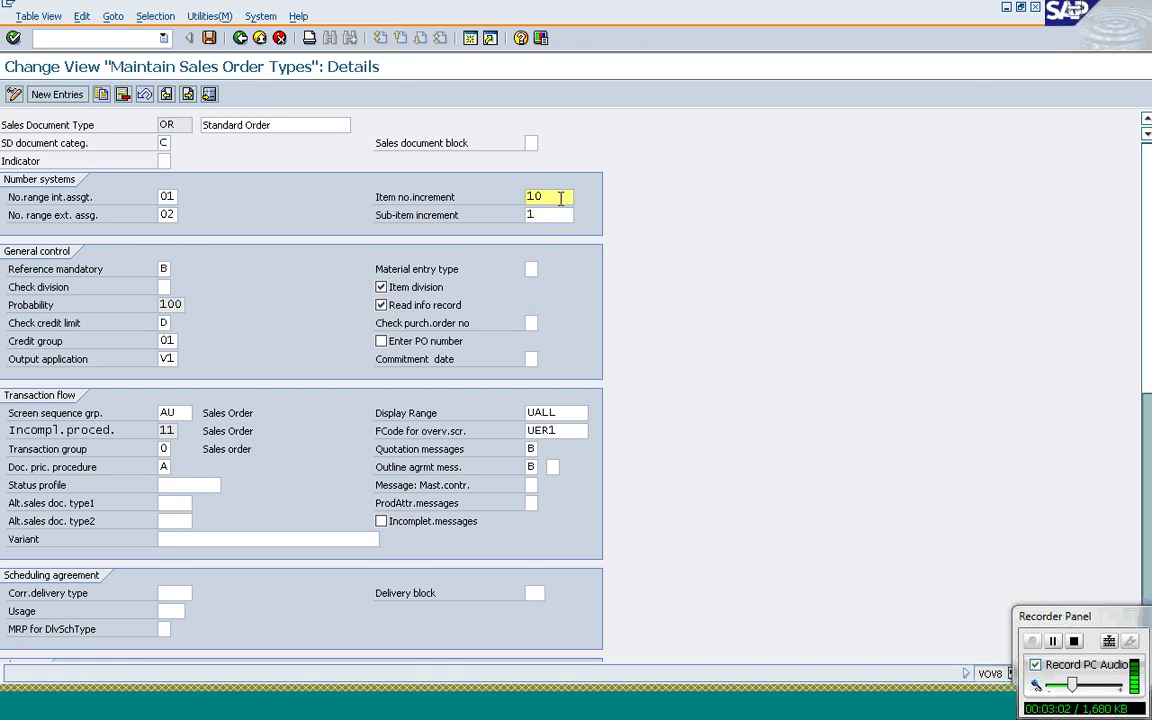
click(545, 217)
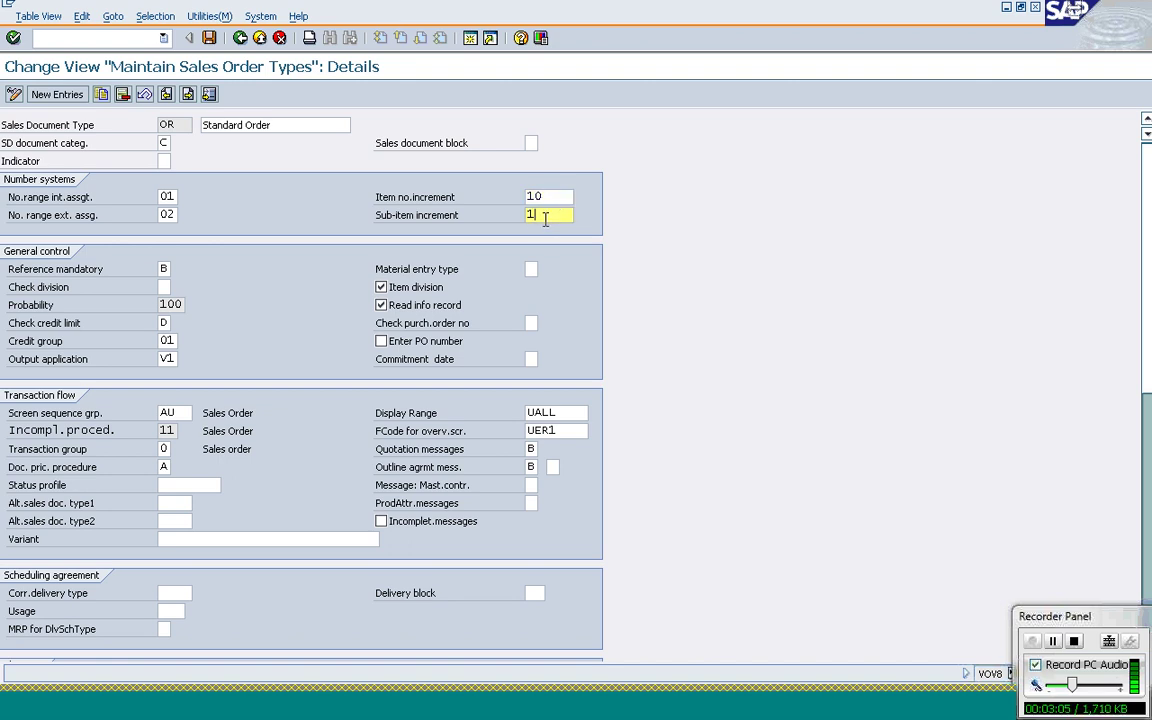
Step: Set Reference mandatory for document type OR to the blank option, No reference required
click(166, 269)
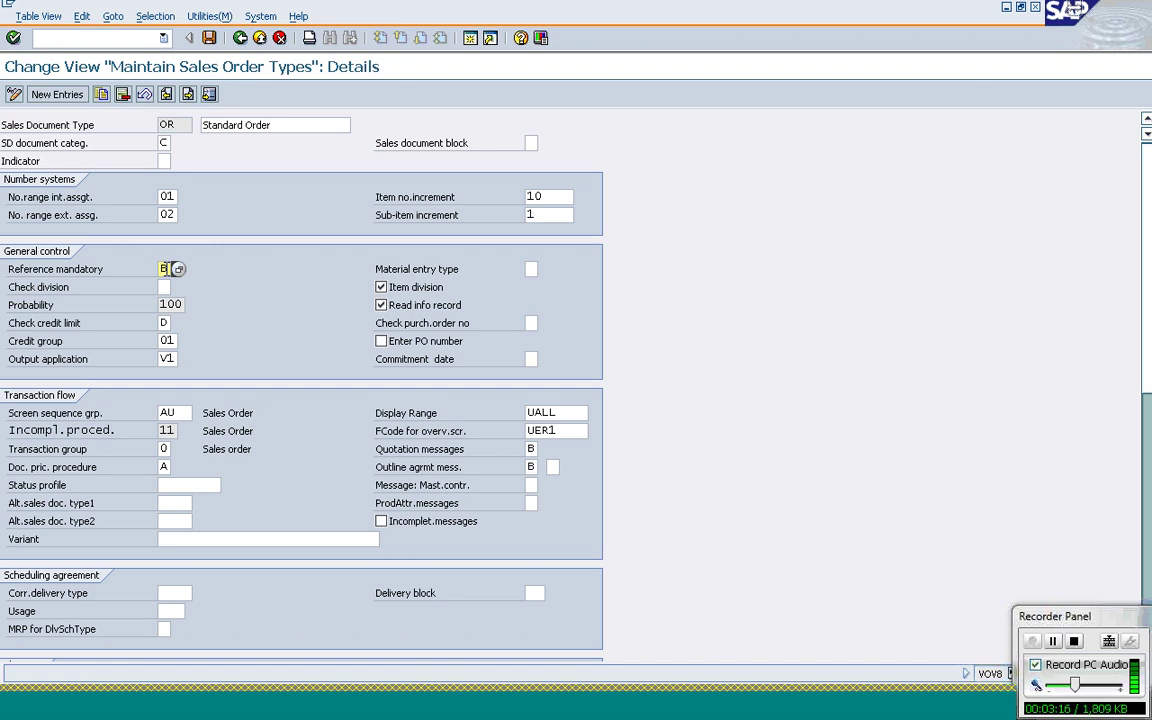
click(172, 269)
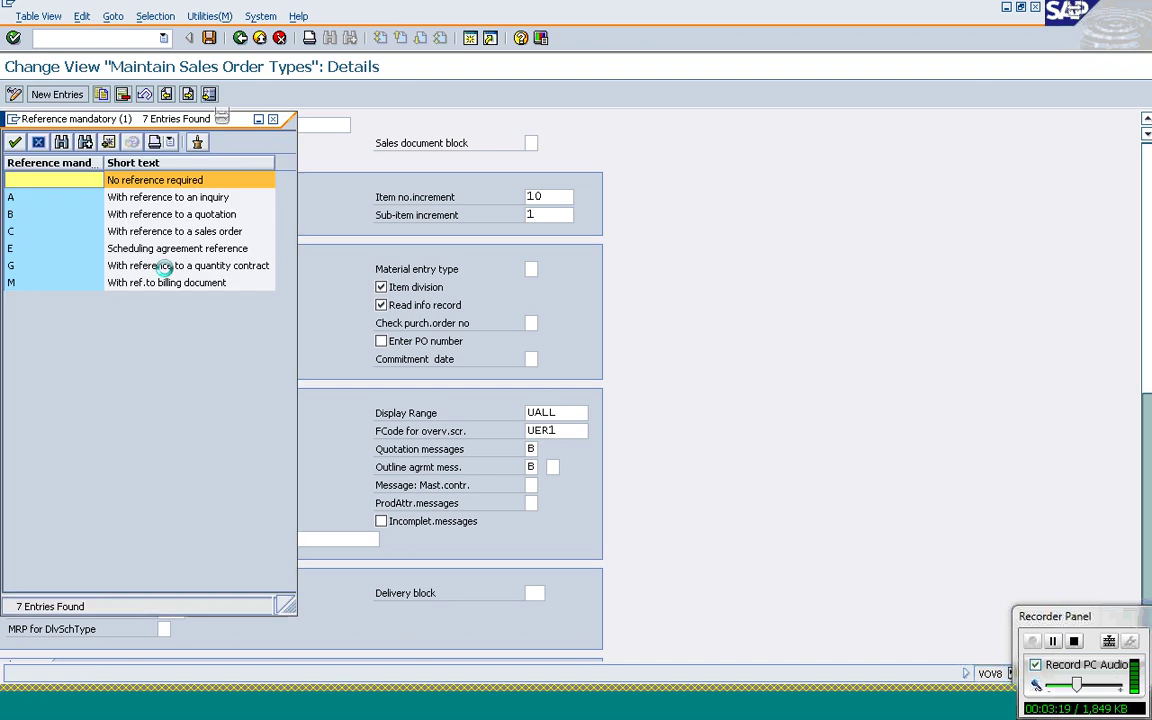
click(60, 216)
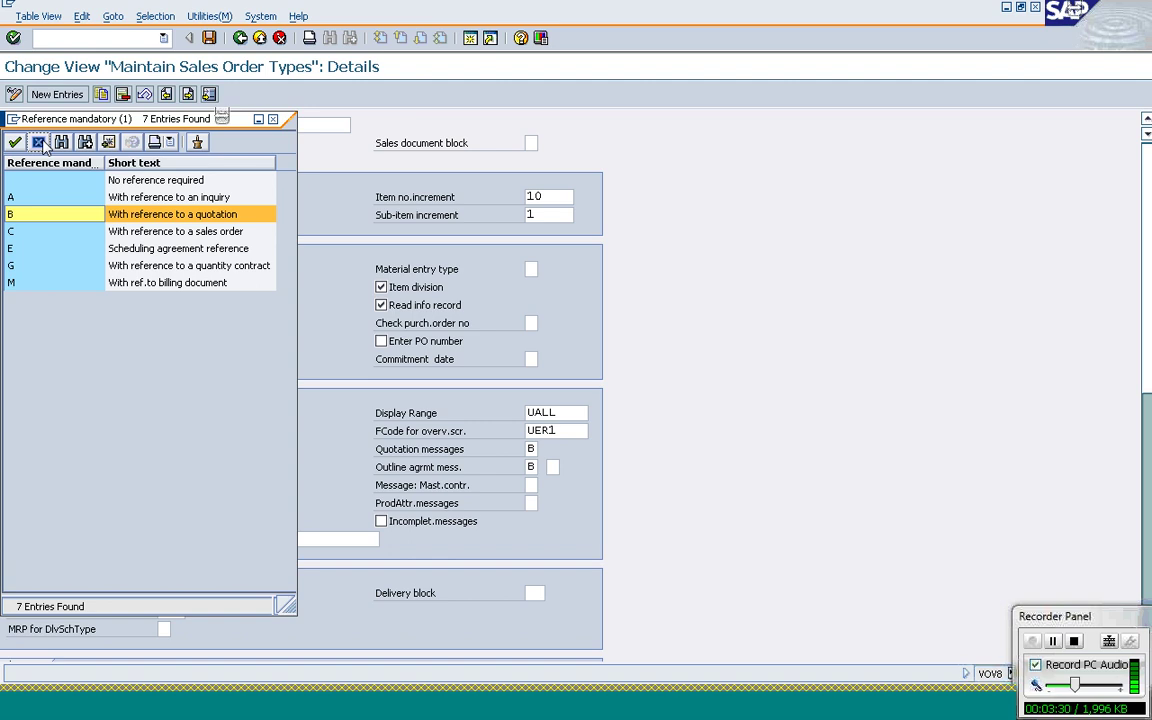
click(39, 182)
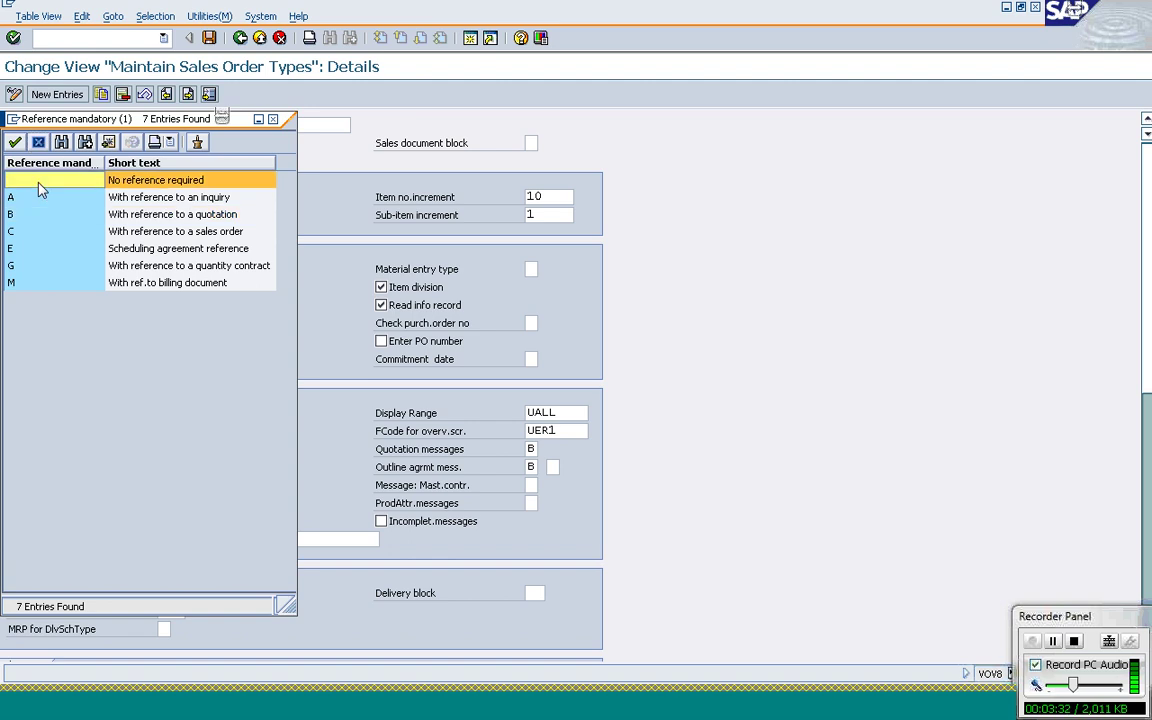
double_click(39, 190)
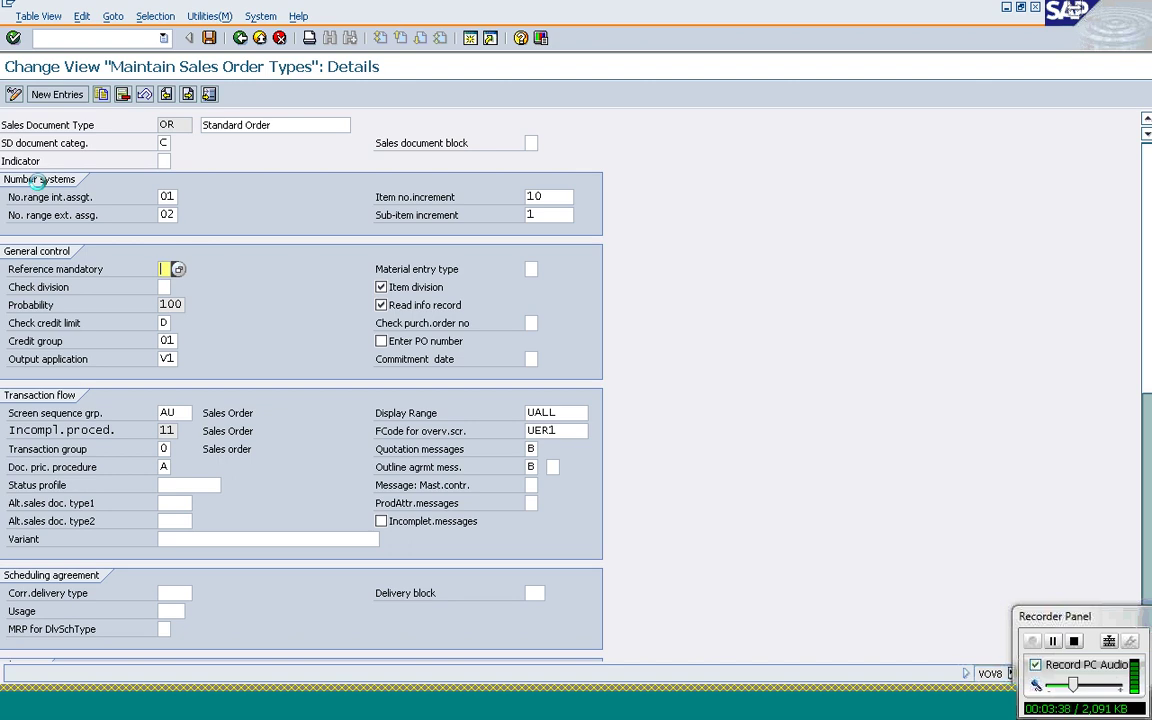
click(42, 287)
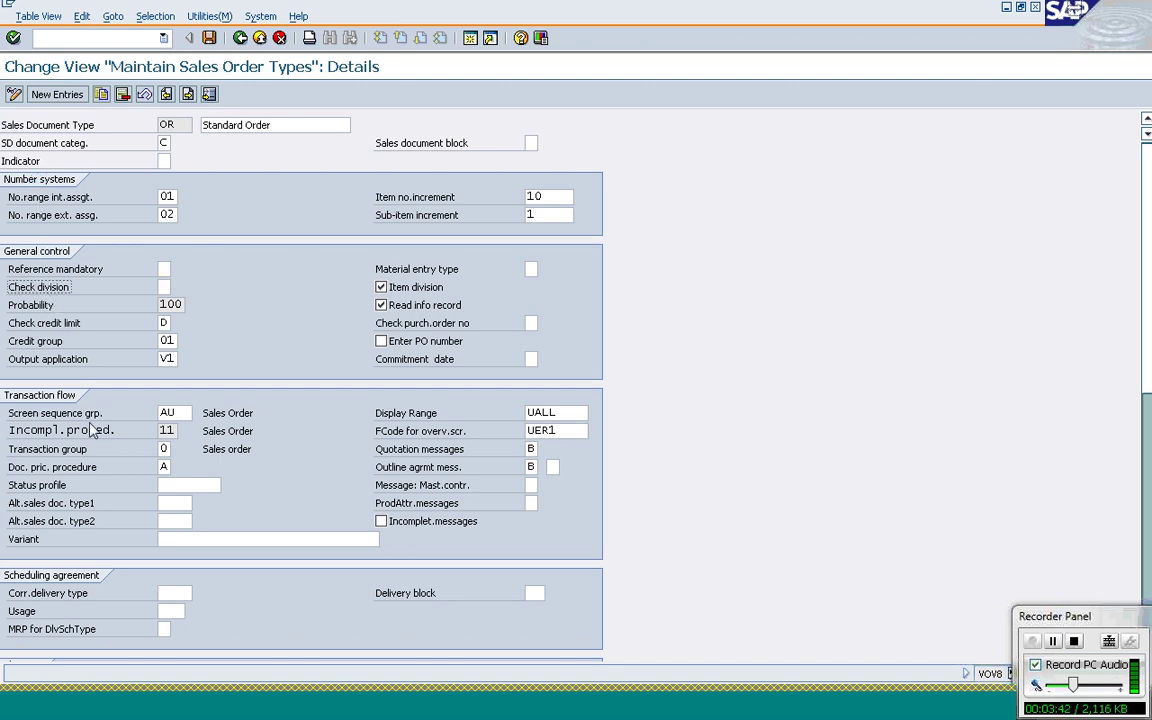
Step: Save the changed OR document type settings to the Posting Period Close customizing request
click(303, 707)
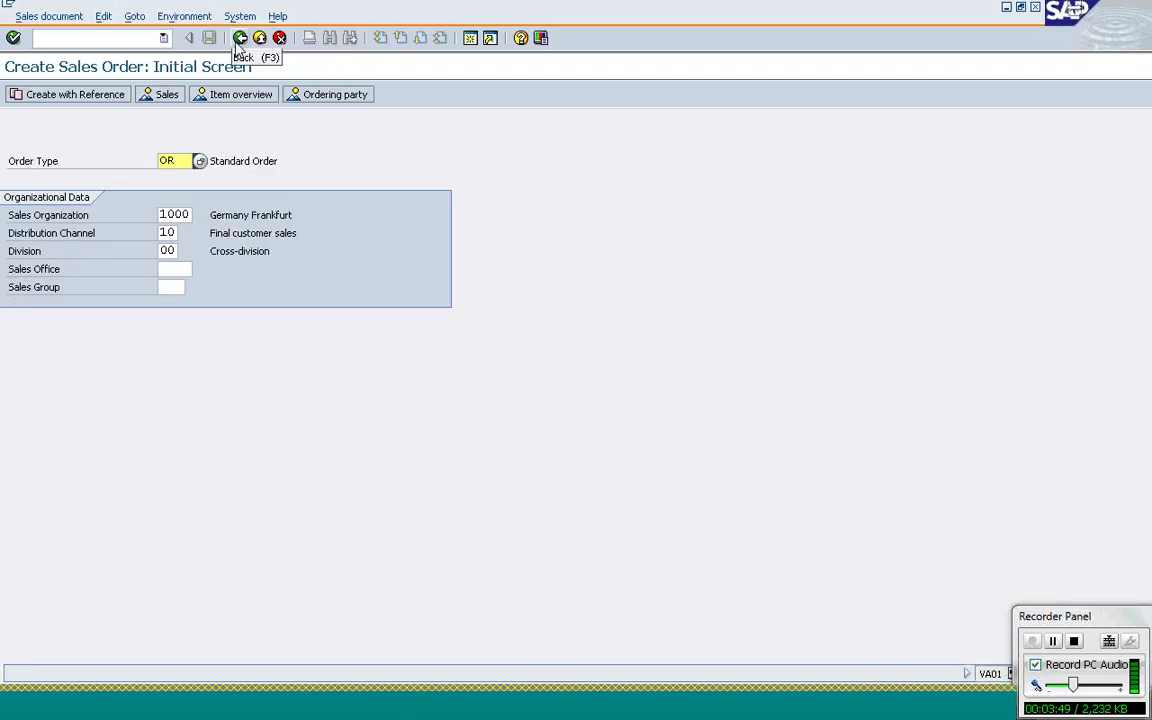
click(313, 706)
click(309, 594)
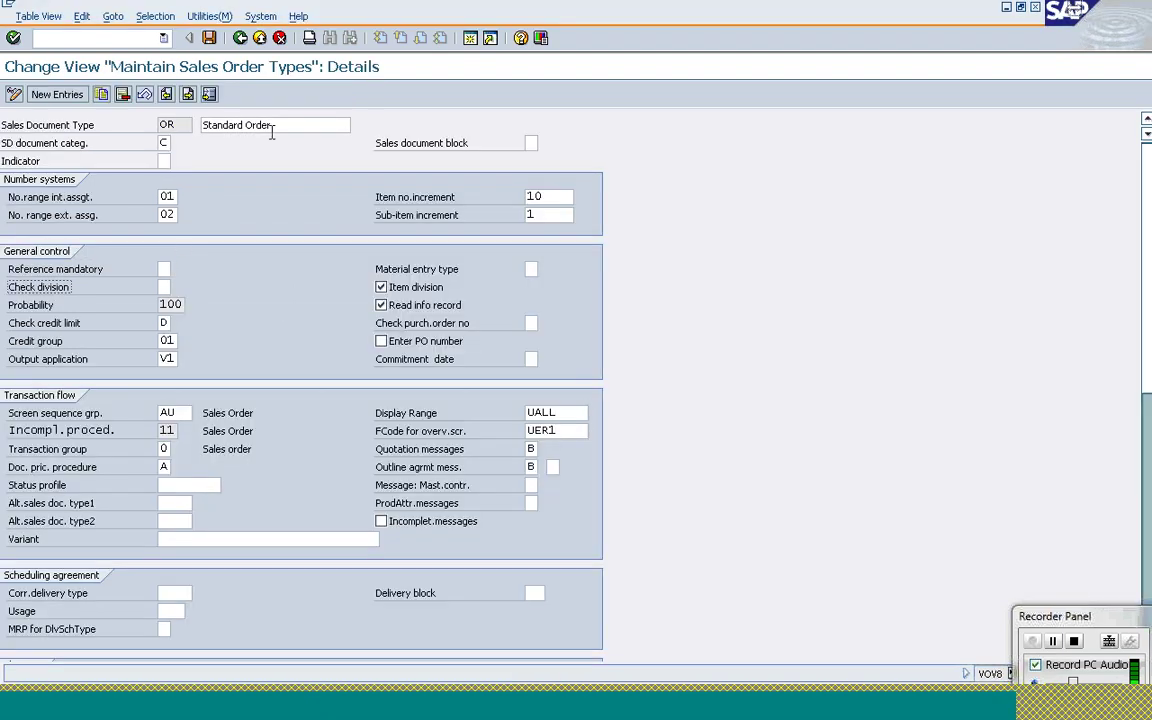
click(208, 38)
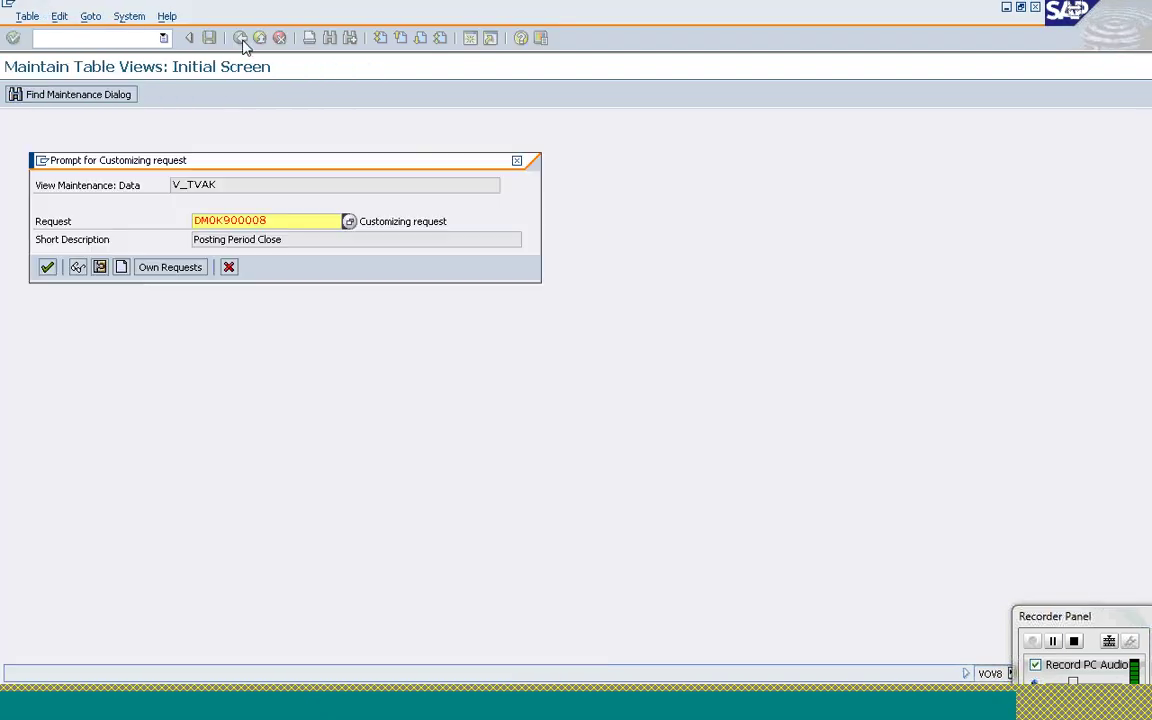
click(47, 267)
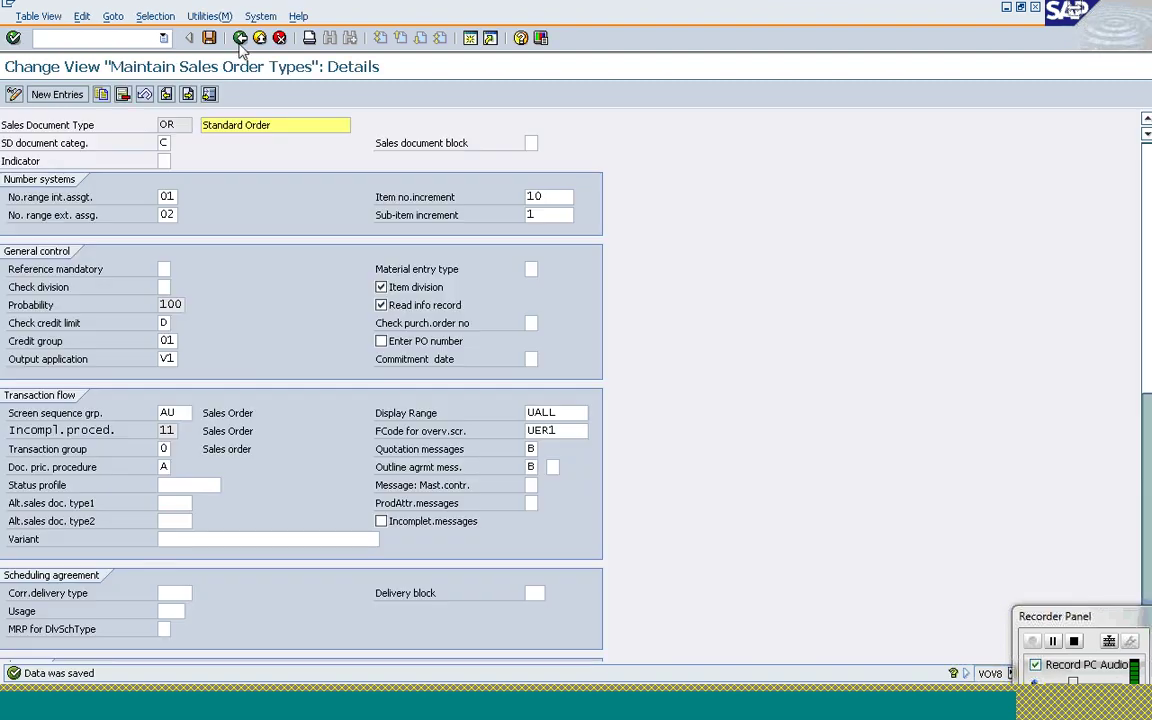
Step: Switch to the sales order session and restart transaction VA01 to create an order of type OR
click(240, 39)
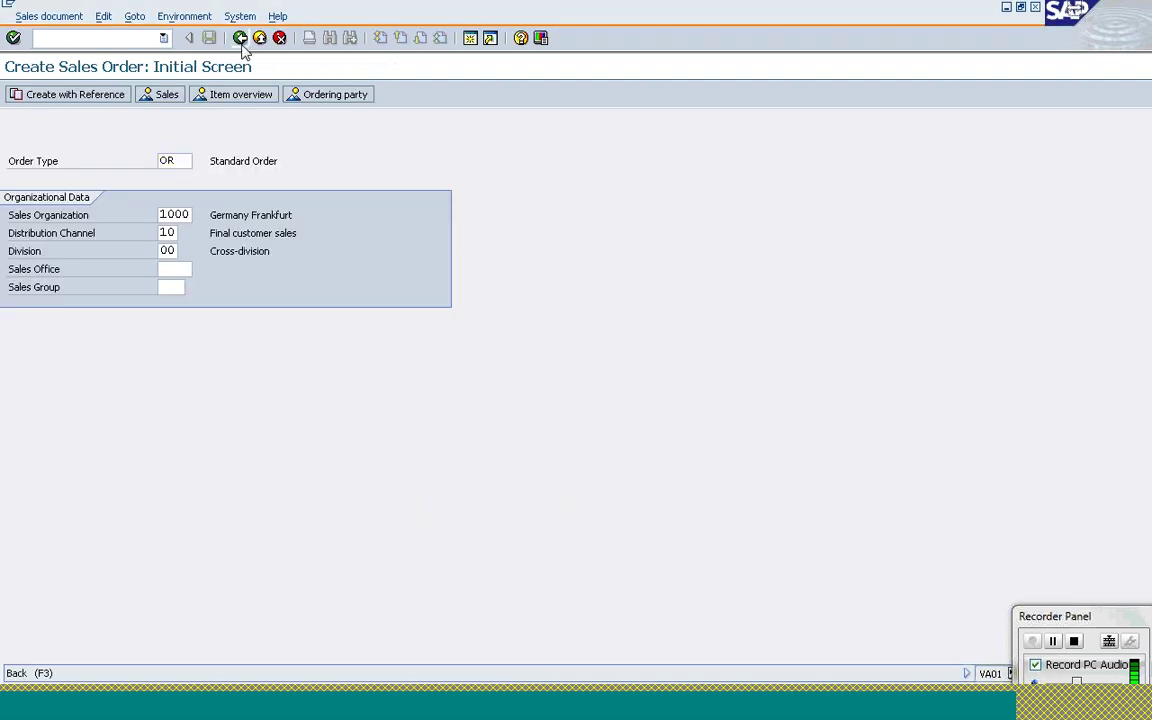
click(241, 39)
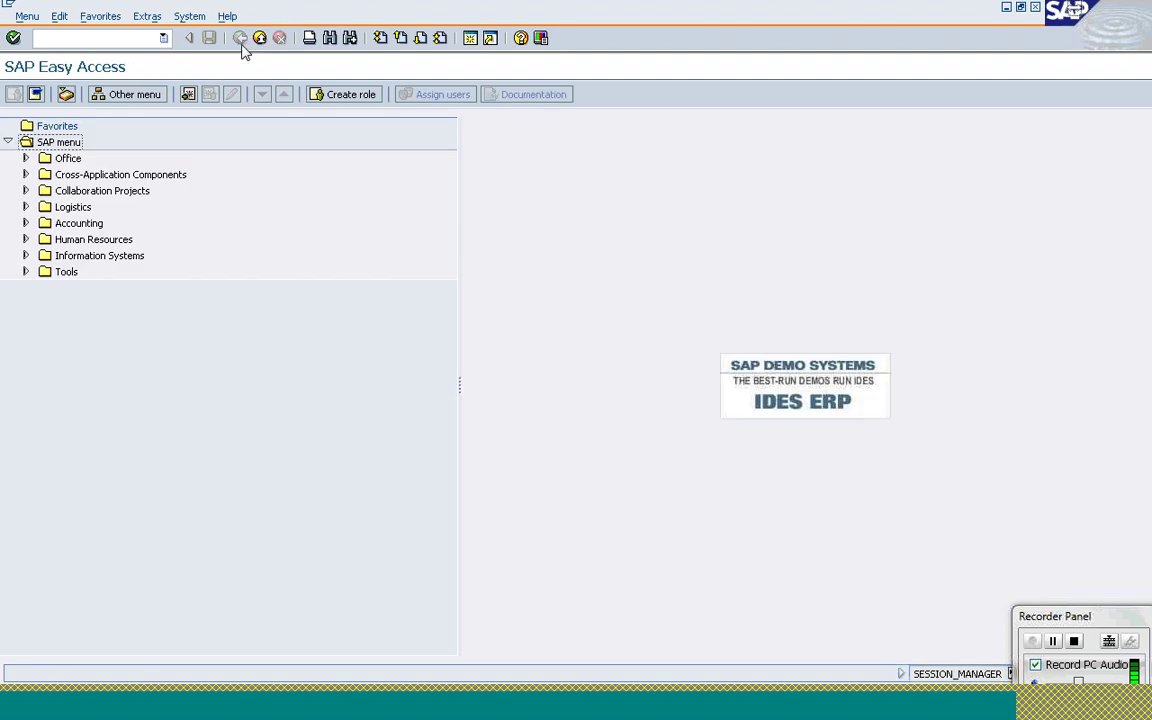
click(54, 37)
text(va01)
key(Return)
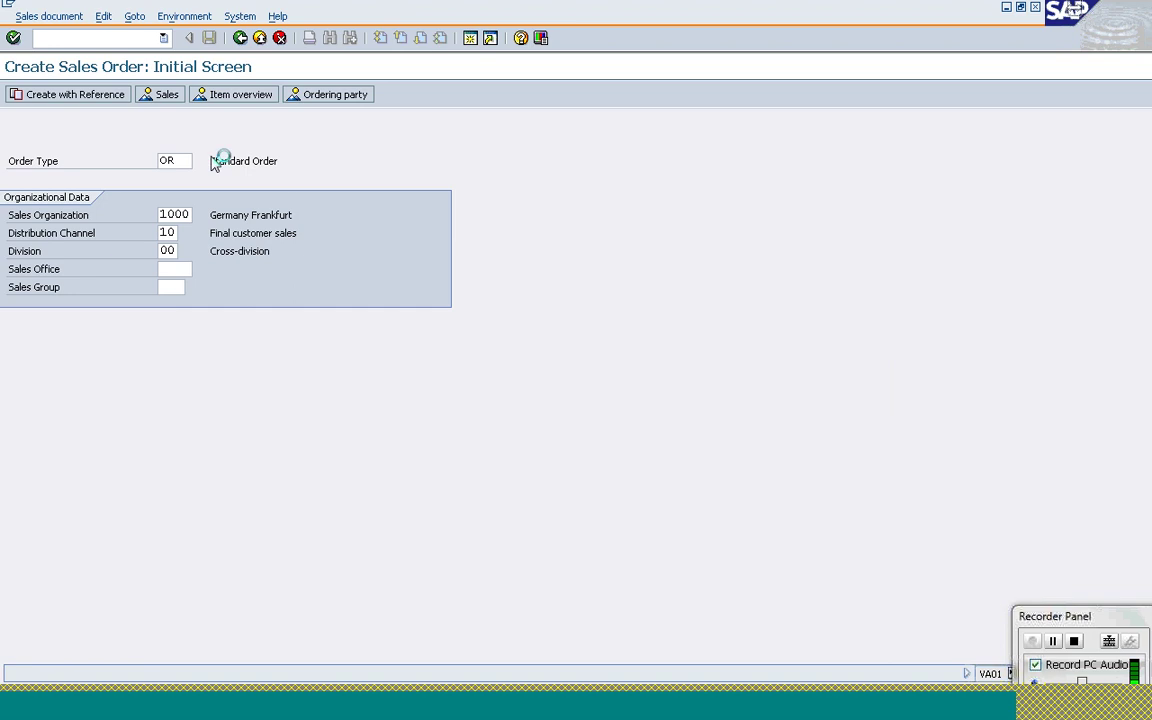
Step: Enter the sold-to party's customer number and the PO number text "Sales Order Customizing" in the order header
text(t-s62a02)
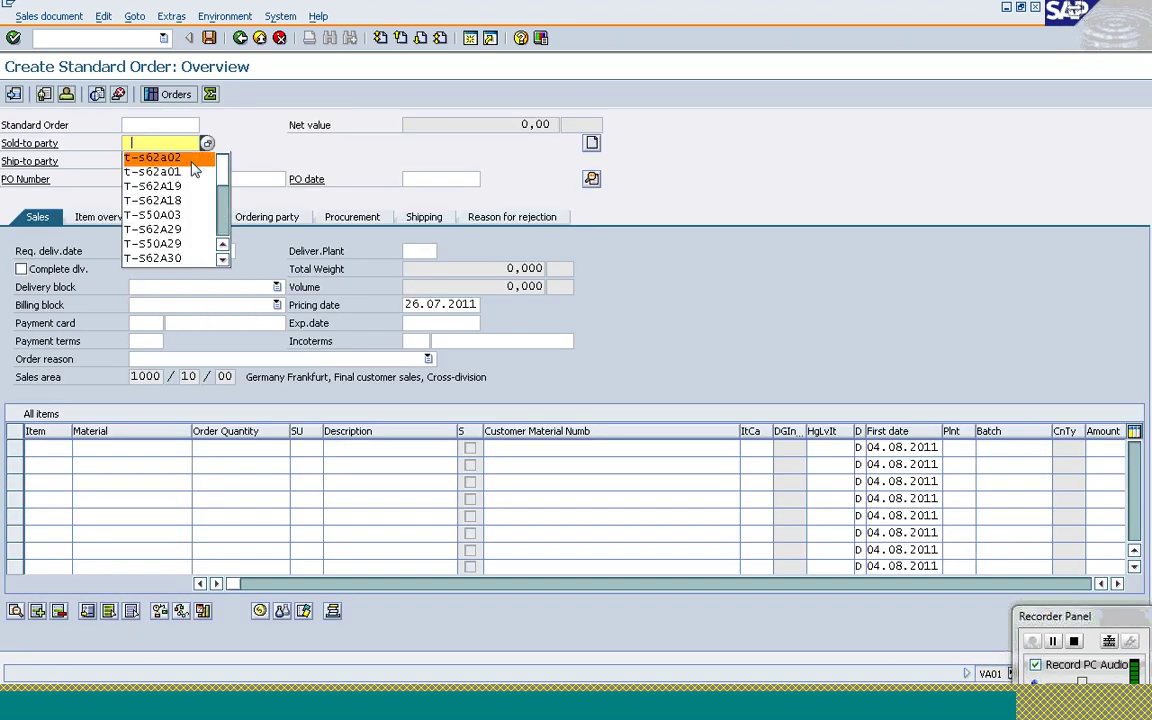
key(Tab)
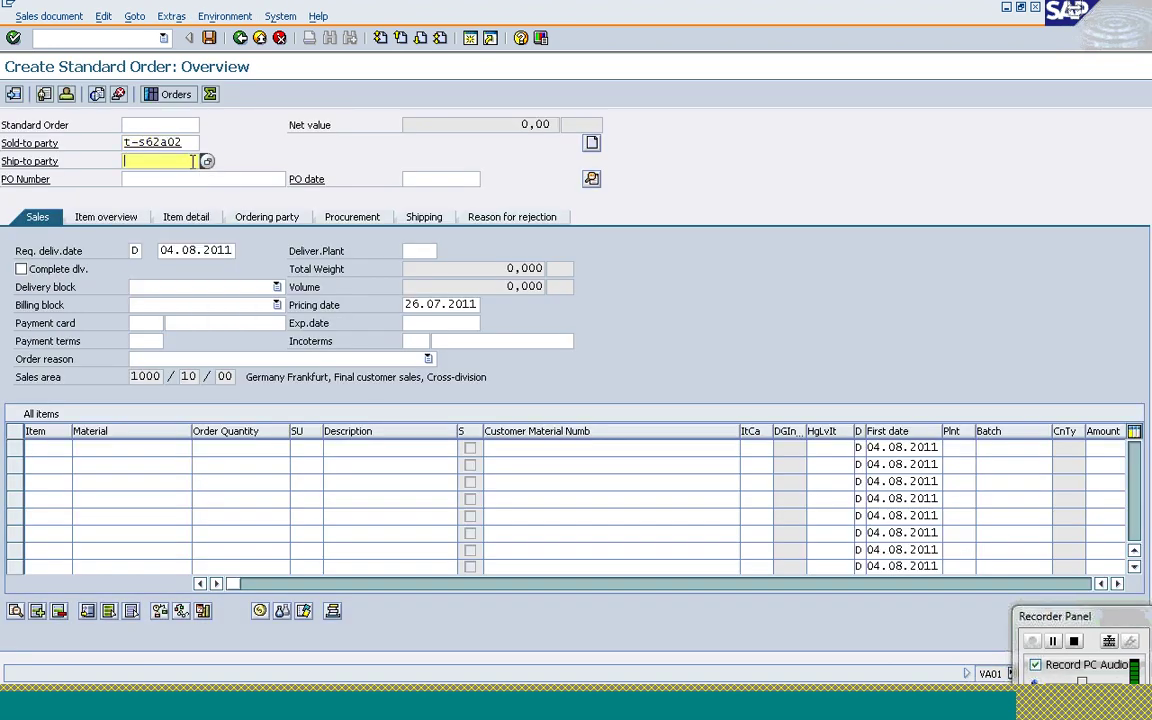
key(Tab)
key(Down)
key(Return)
key(Return)
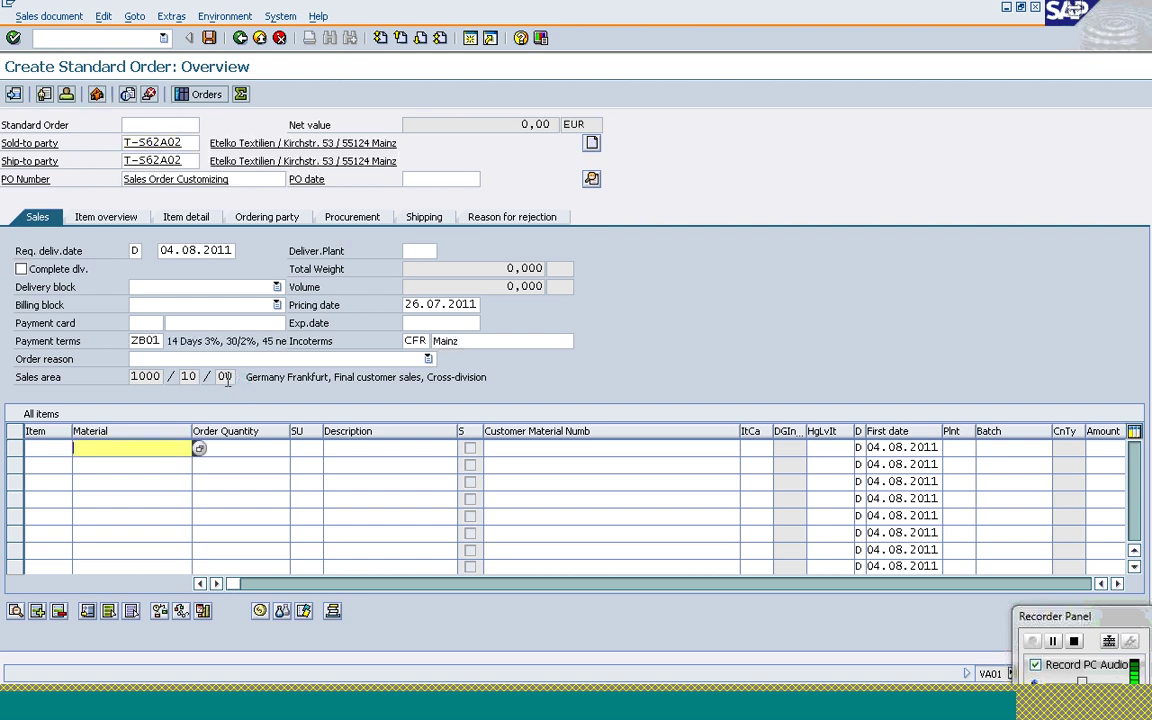
Step: Check the sales organization, distribution channel and division that form the order's sales area
click(151, 377)
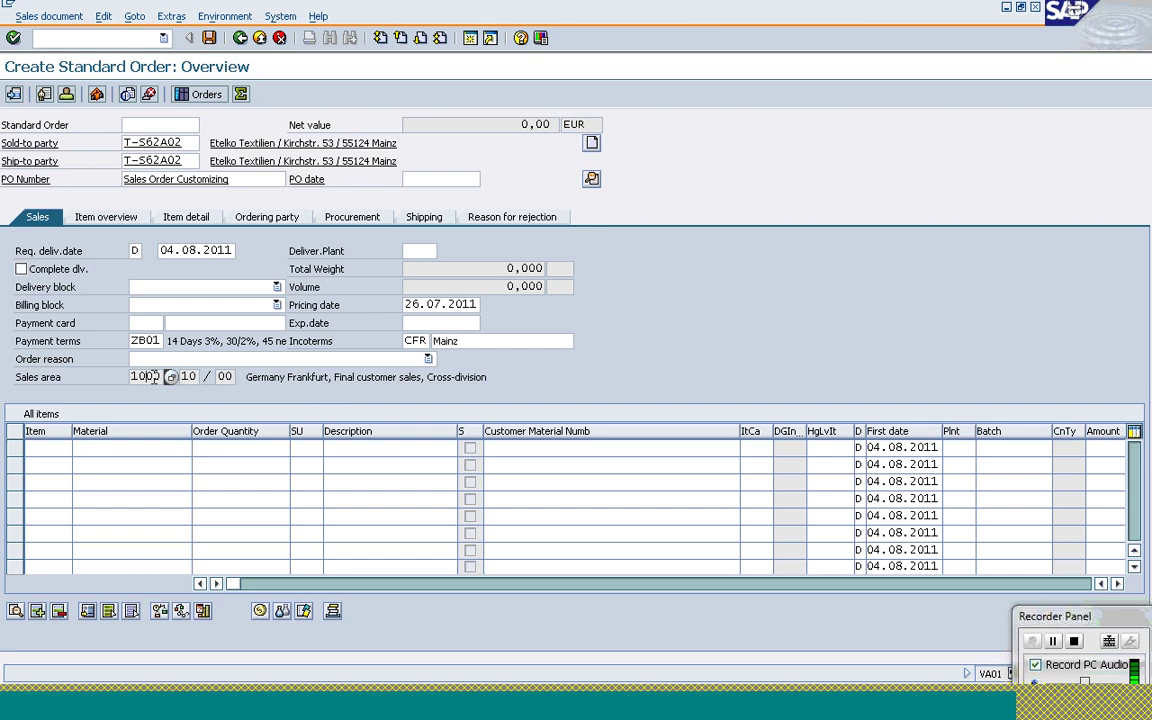
click(190, 376)
click(221, 376)
Step: Enter material t-at101 with an order quantity of 1 in the first item row
click(123, 448)
key(Down)
key(Down)
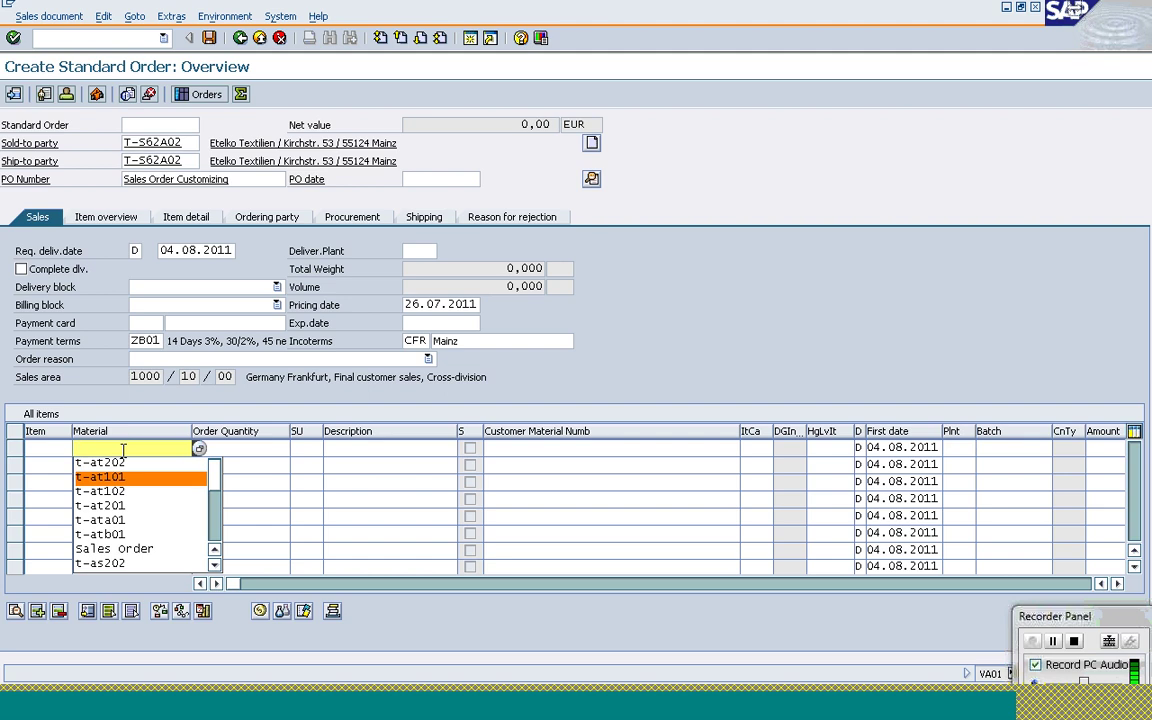
key(Return)
key(Tab)
text(1)
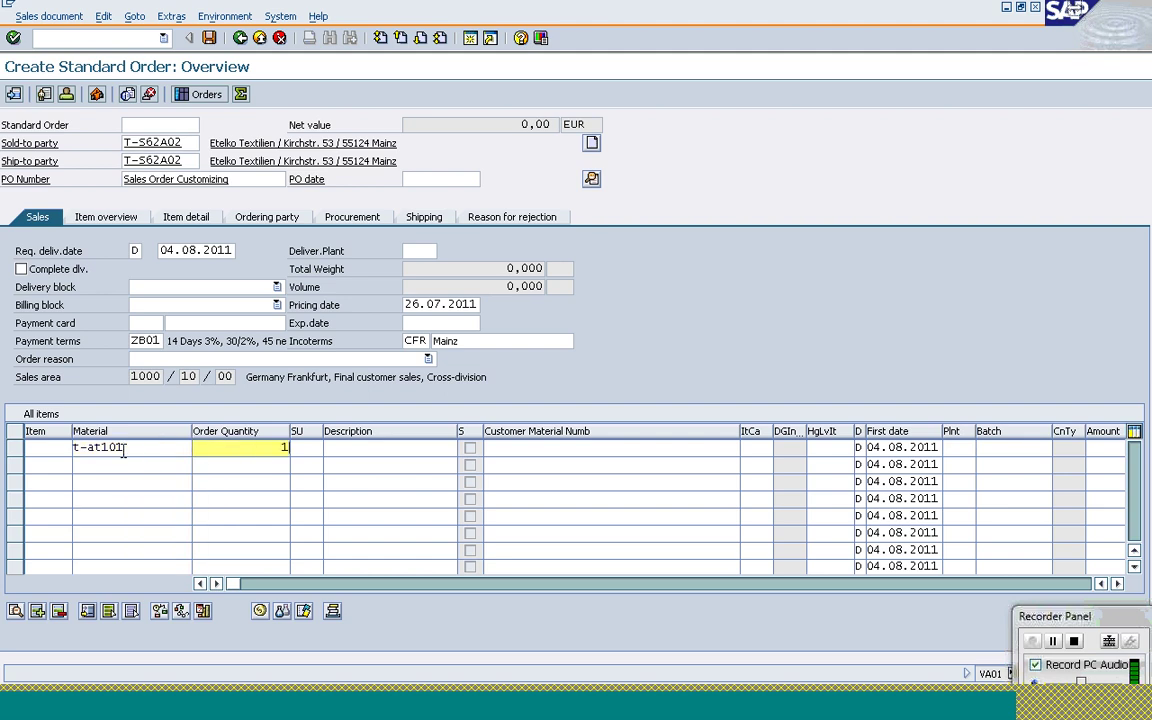
Step: Confirm the order item and check the division assigned to it in its item-level sales data
key(Return)
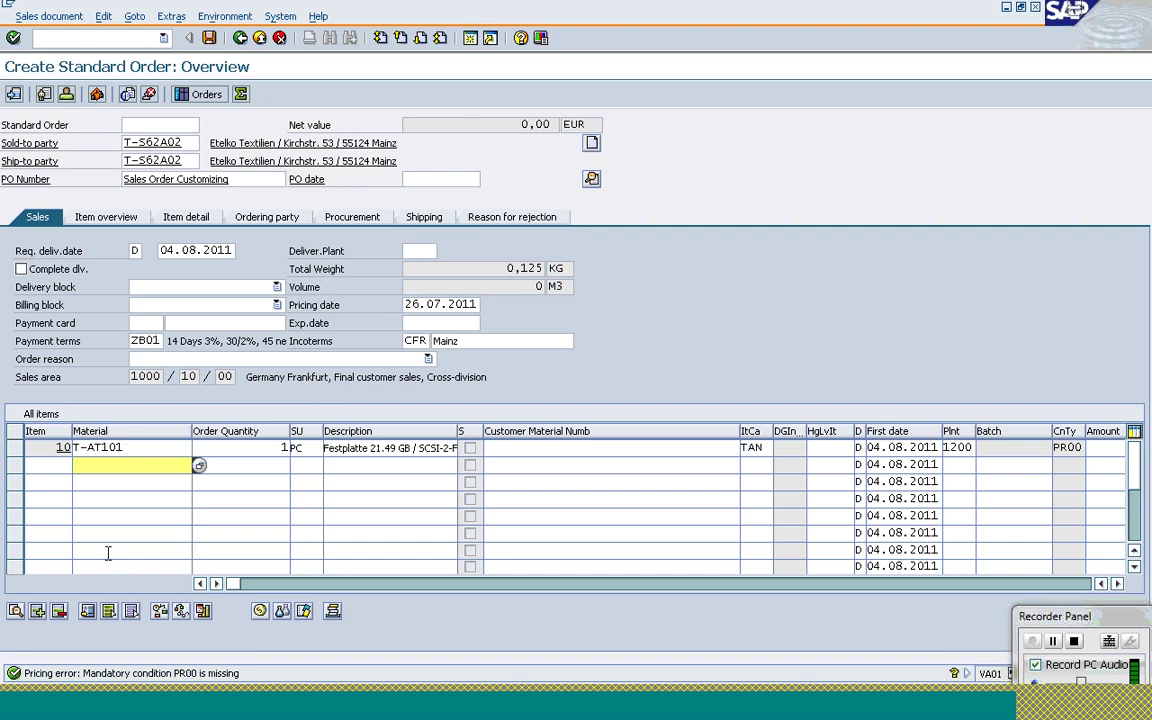
click(16, 611)
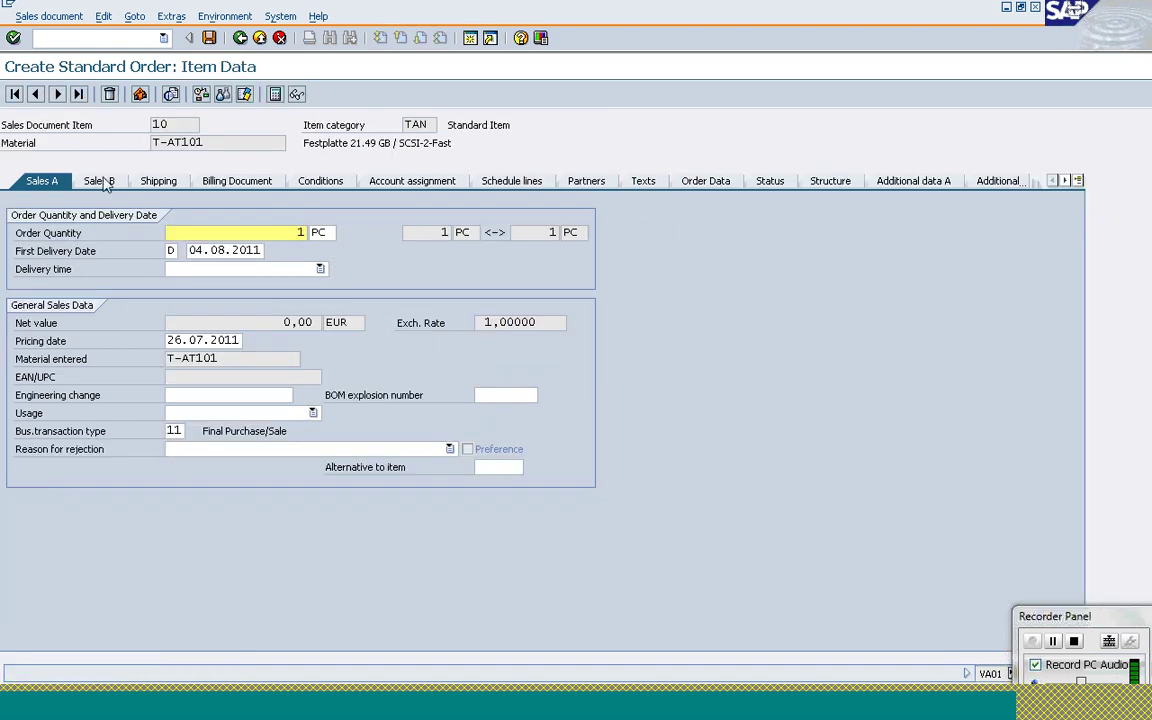
click(102, 181)
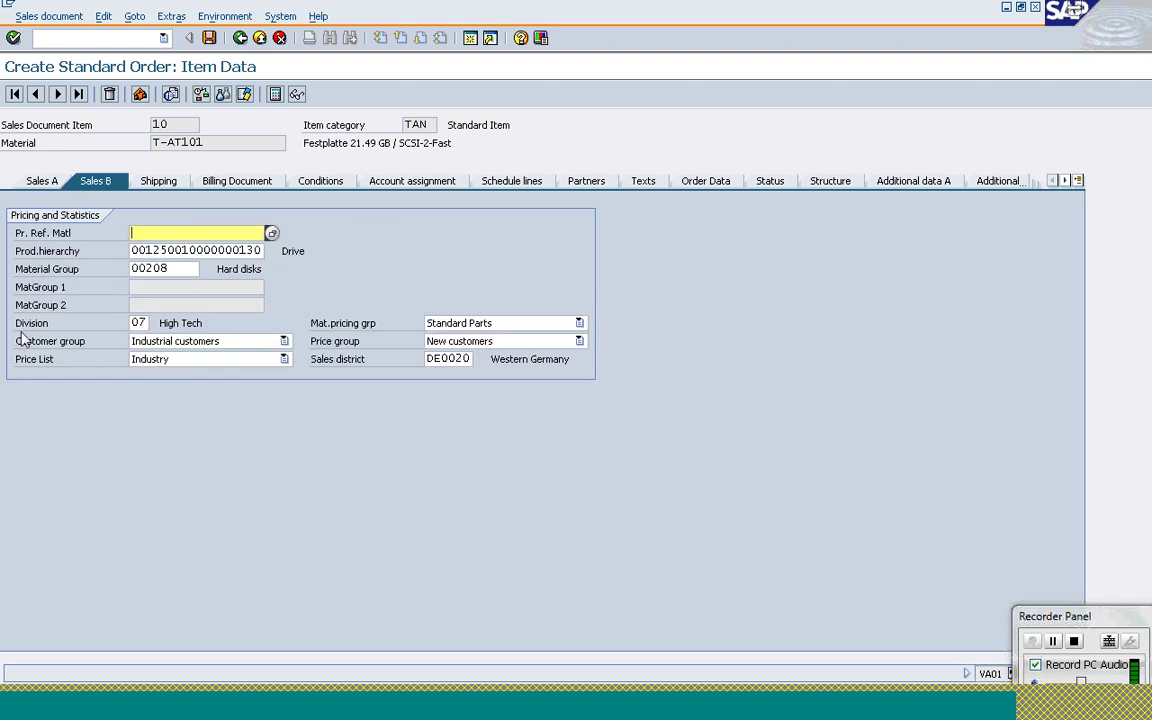
click(145, 324)
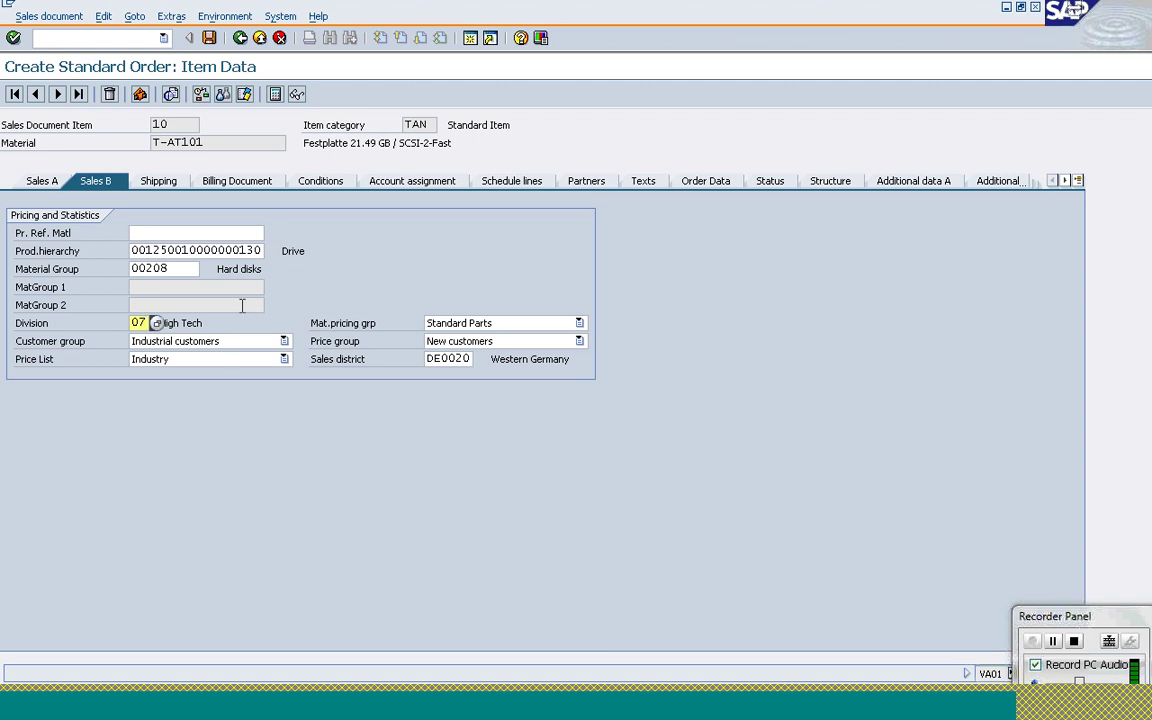
click(42, 181)
click(104, 183)
Step: Switch to the sales order type customizing session and open the detail settings of document type OR
click(285, 708)
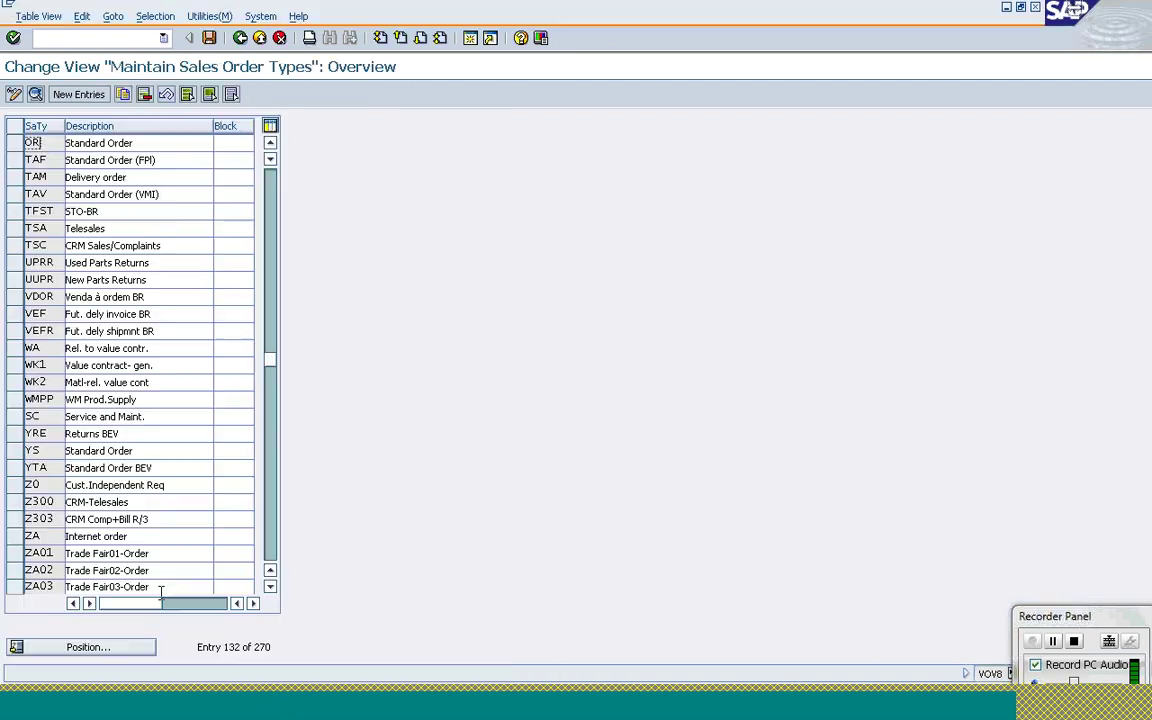
click(119, 648)
text(OR)
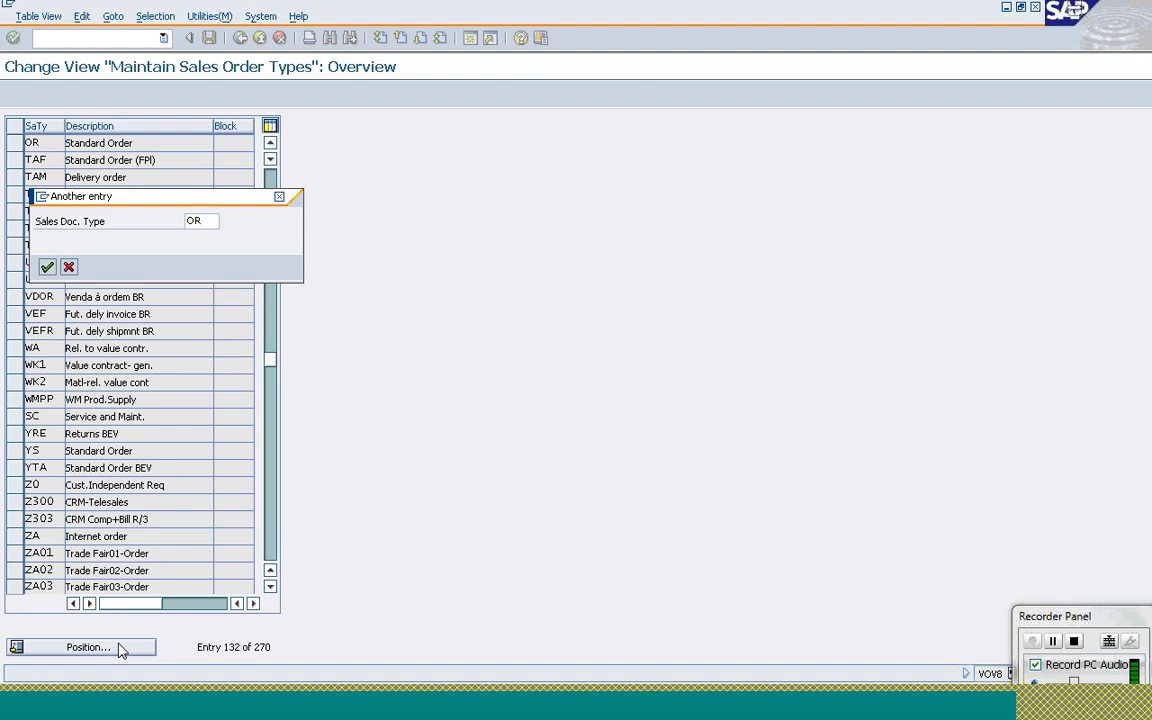
key(Return)
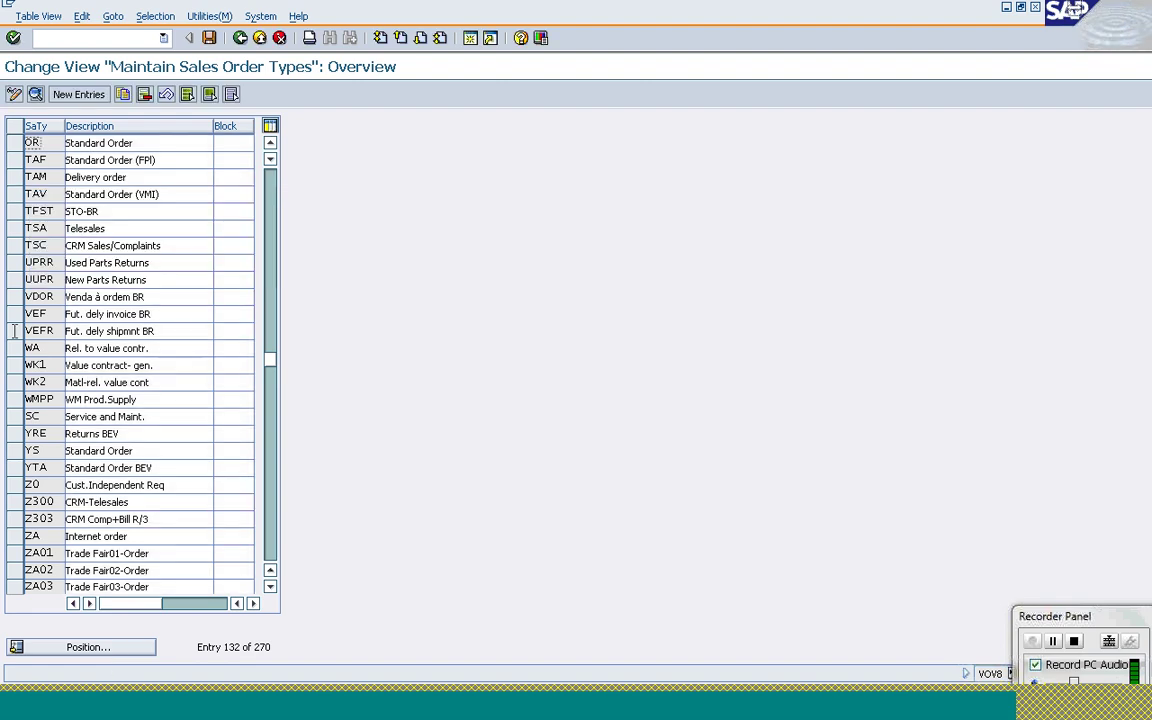
double_click(44, 147)
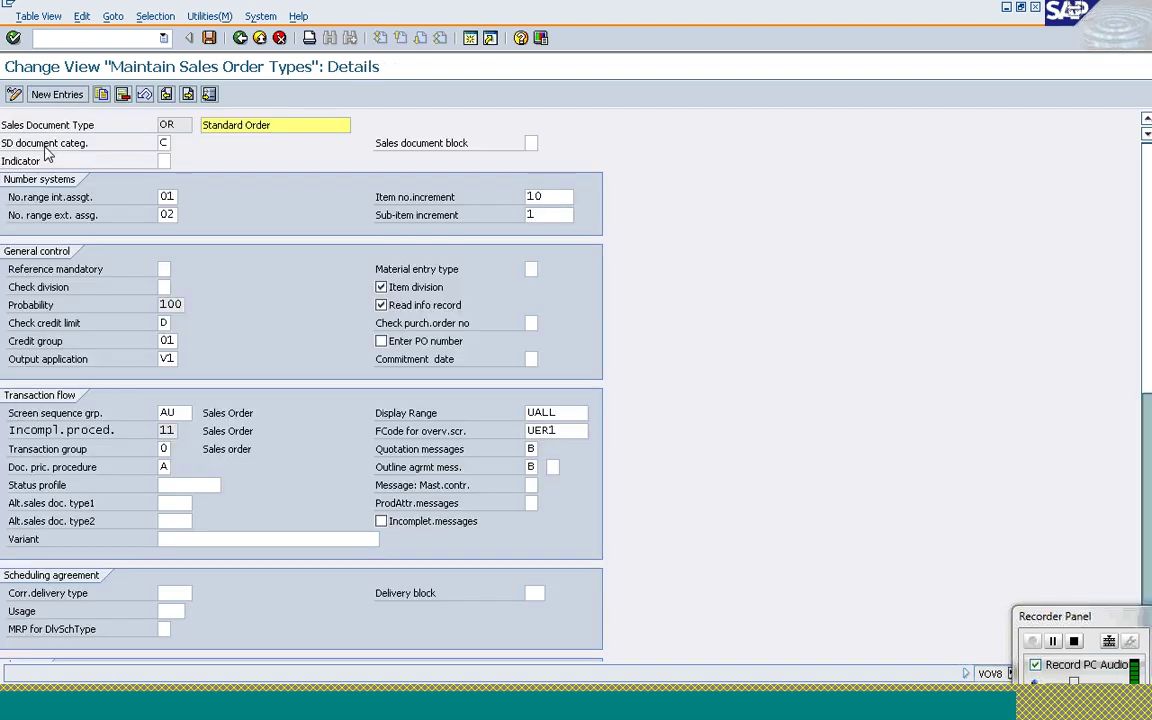
Step: Examine the possible entries for the Check division setting of document type OR, keeping the setting blank
click(165, 287)
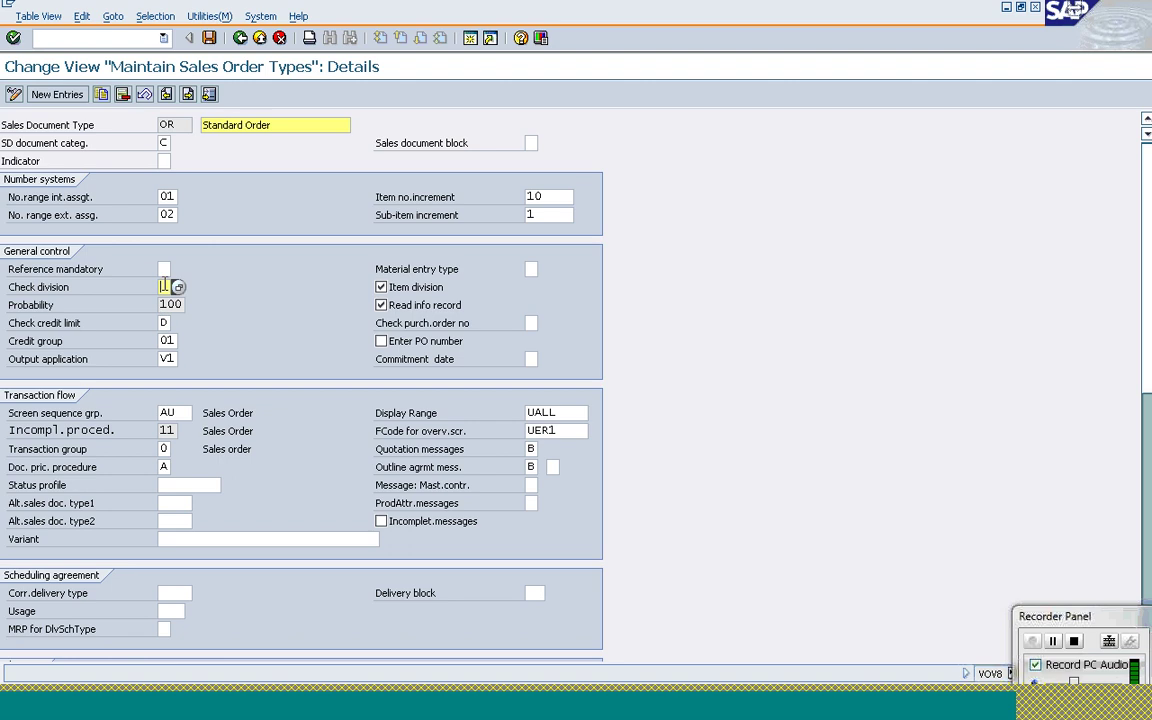
key(Return)
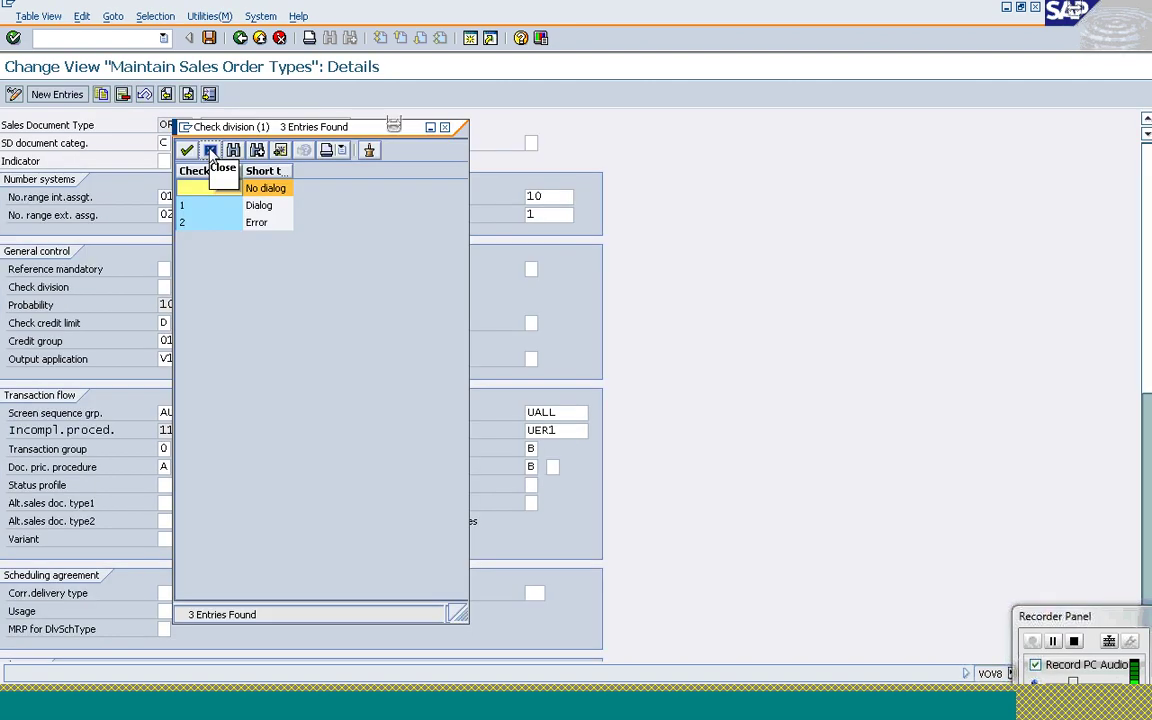
click(211, 154)
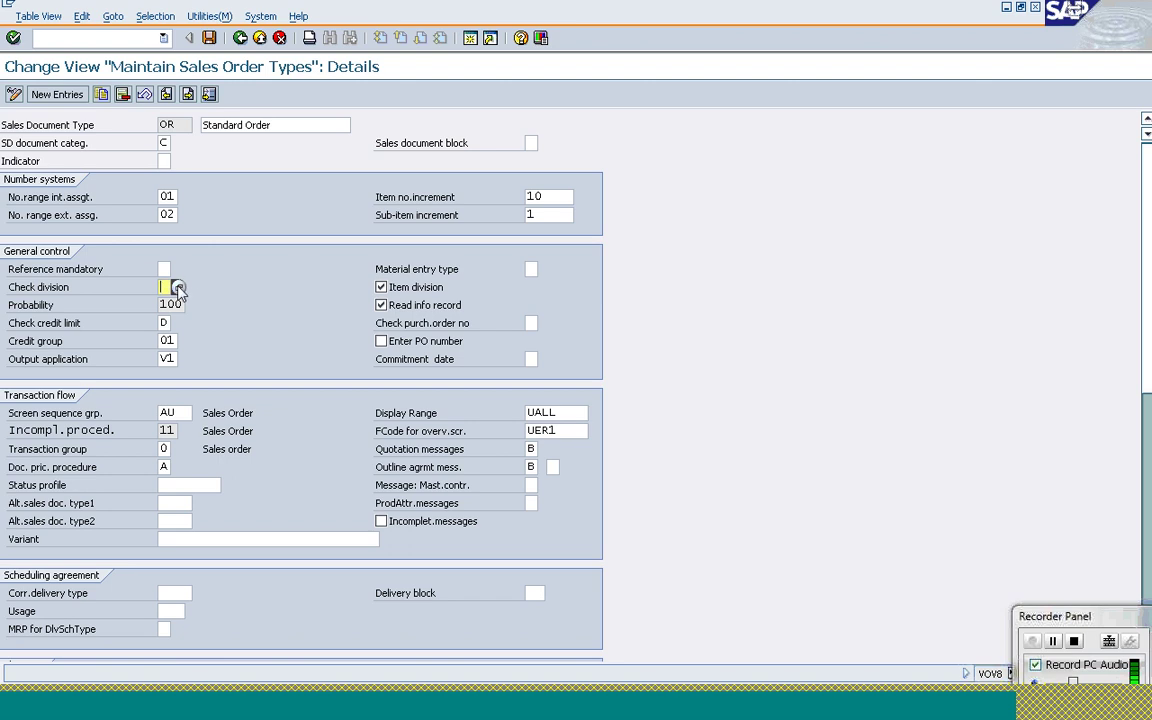
click(36, 289)
click(166, 287)
click(164, 322)
click(421, 308)
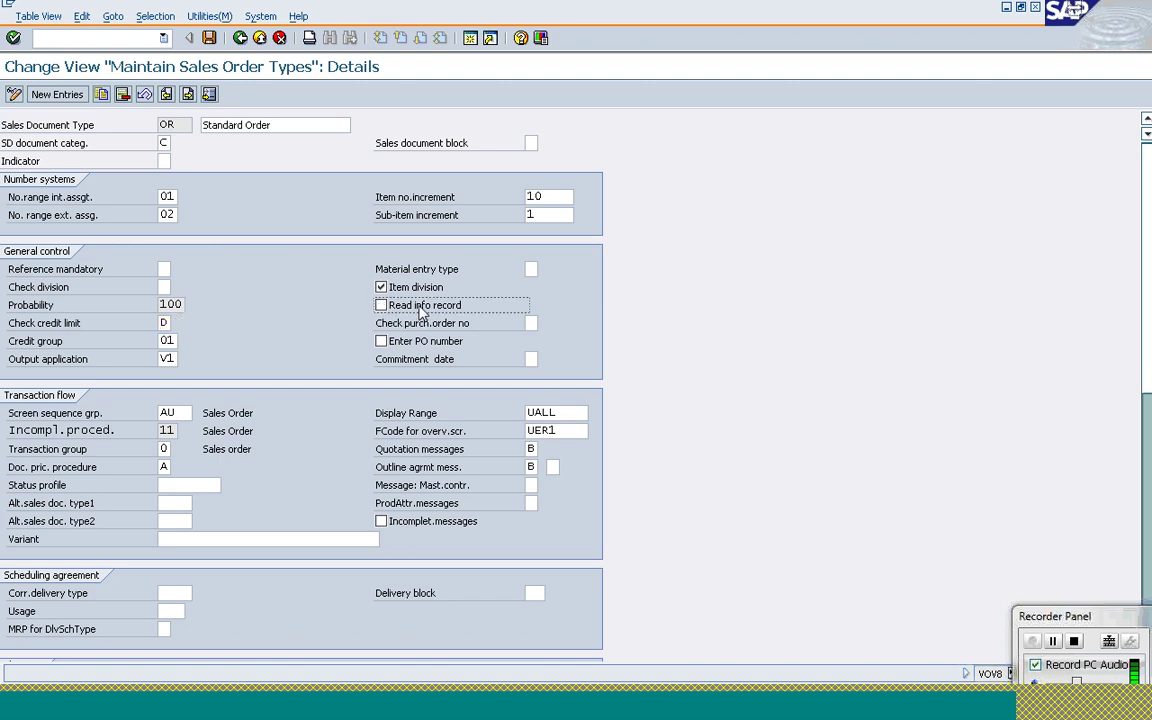
click(421, 311)
click(38, 289)
click(421, 308)
click(421, 309)
click(427, 324)
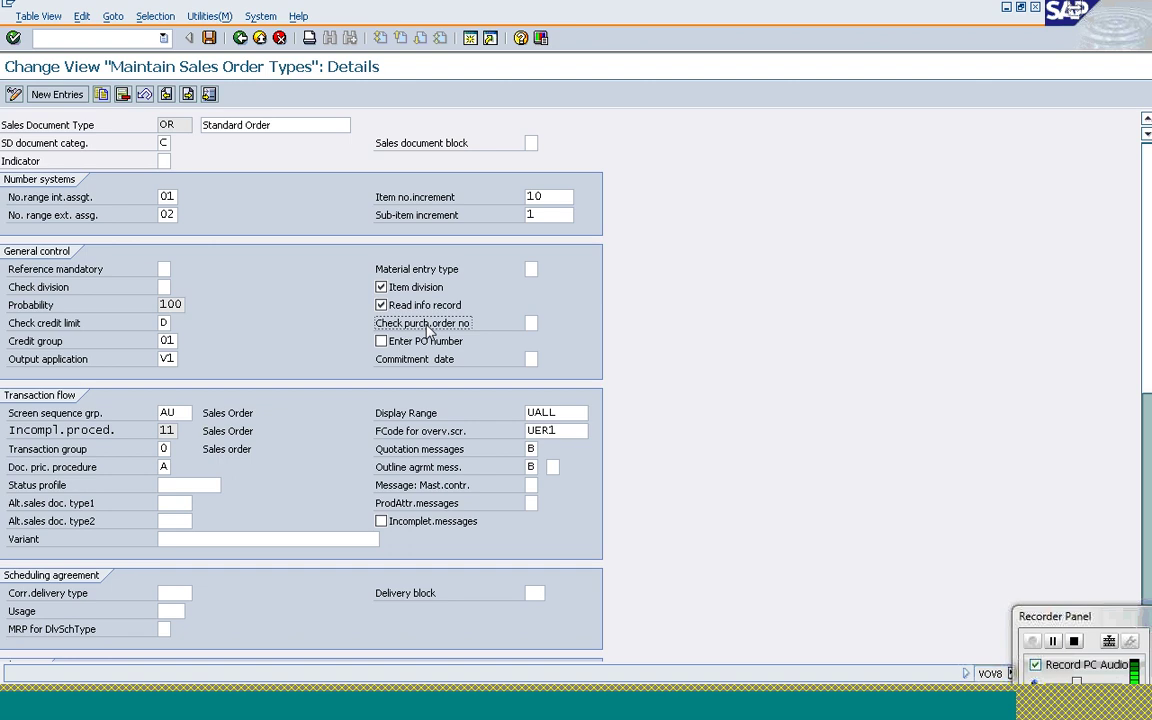
Step: Switch to the sales order session and return from the item data to the order overview
mouse_move(318, 705)
click(511, 628)
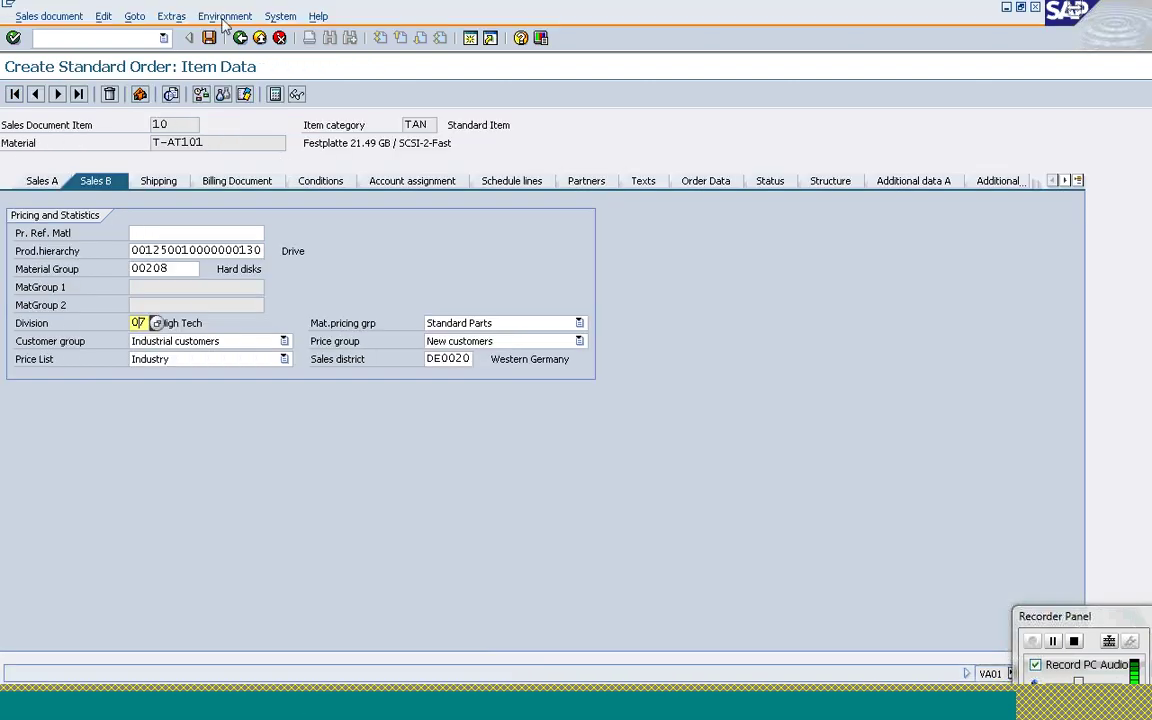
click(240, 38)
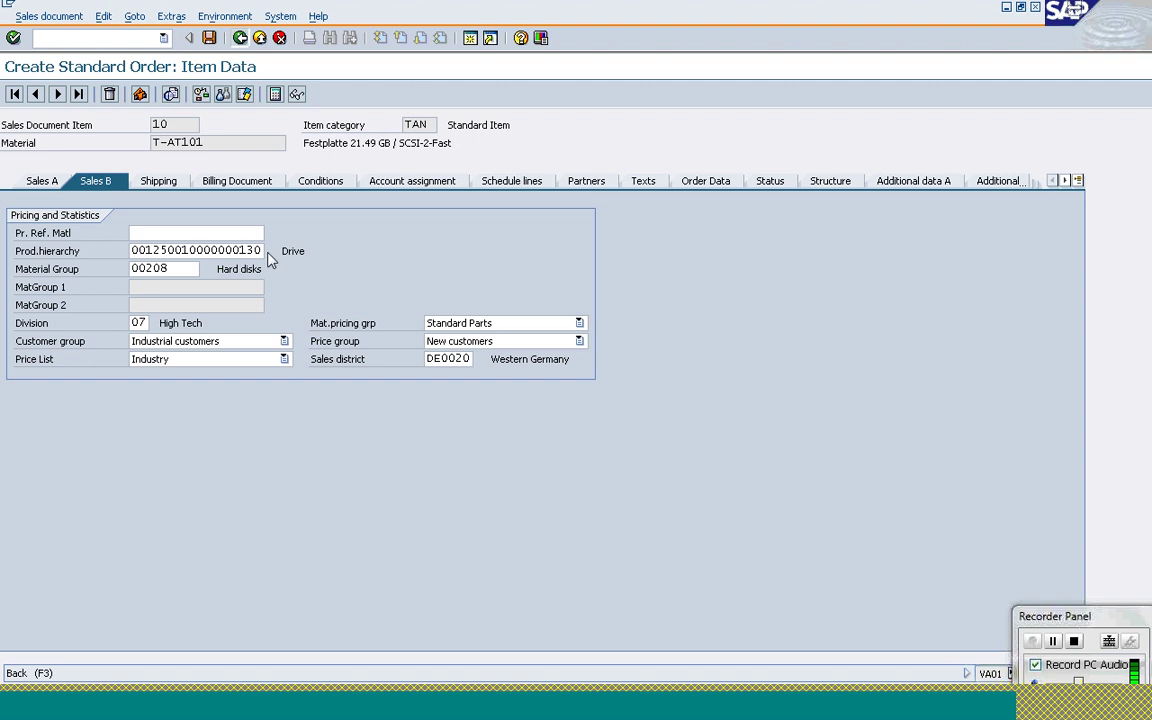
Step: Switch back to the OR customizing and examine the possible entries for the purchase order number check
key(alt+Tab)
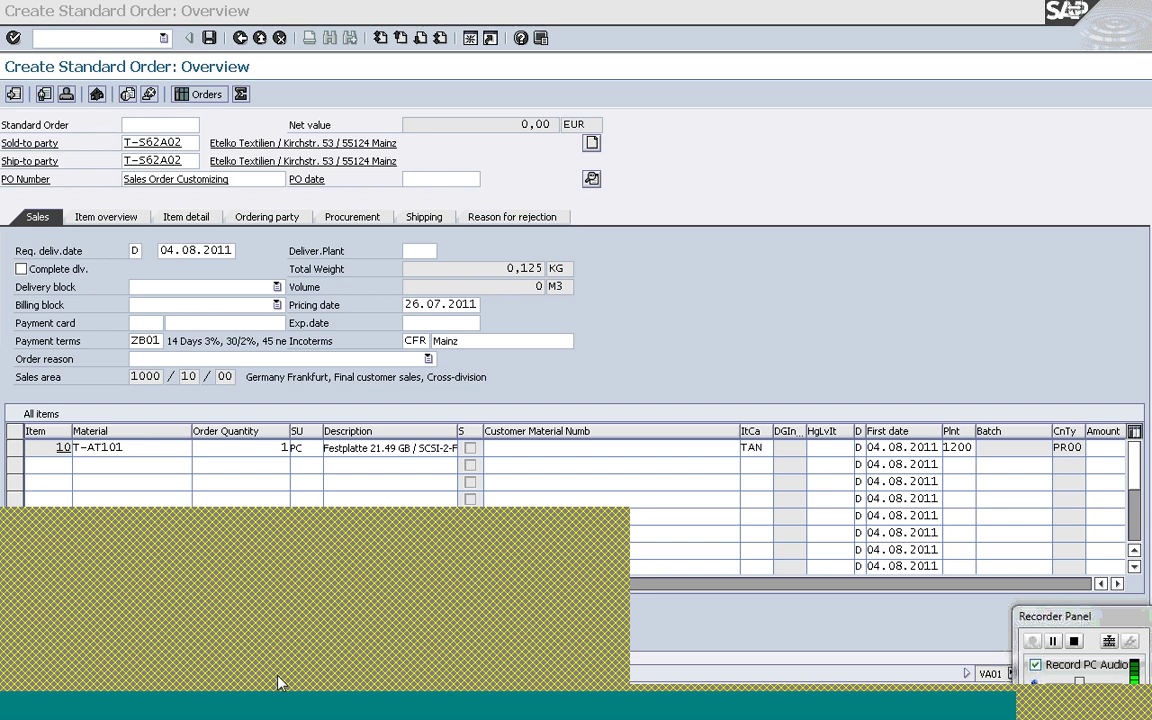
key(alt+Tab)
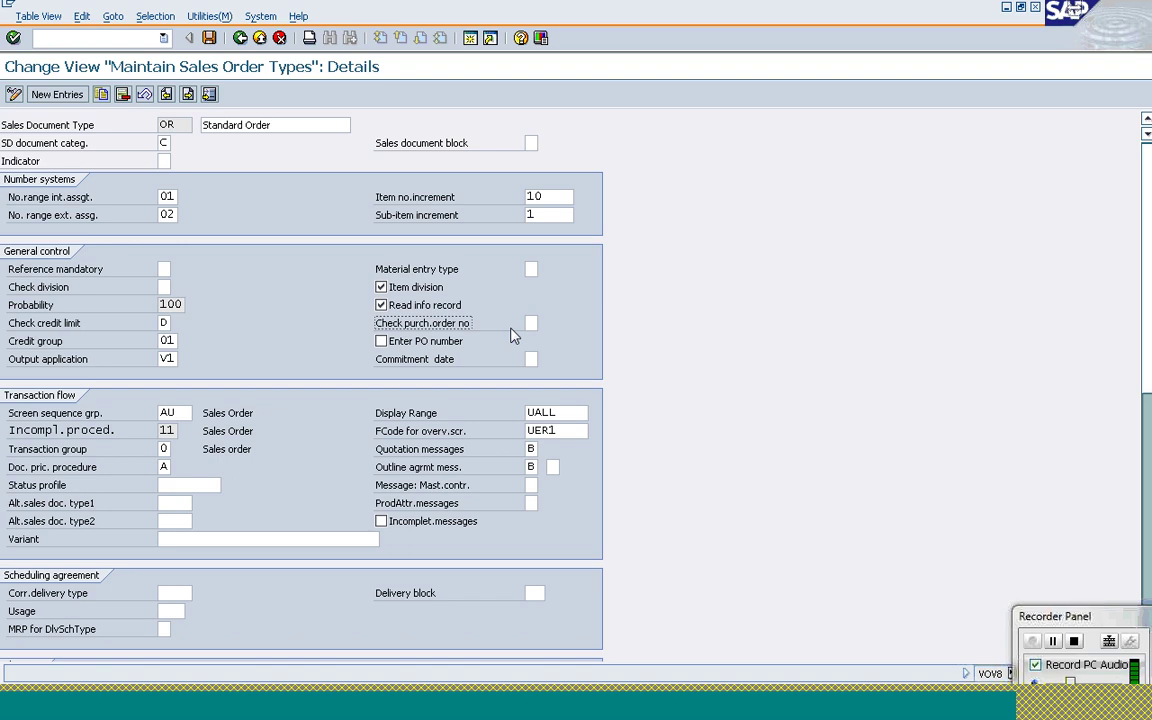
click(530, 323)
click(535, 325)
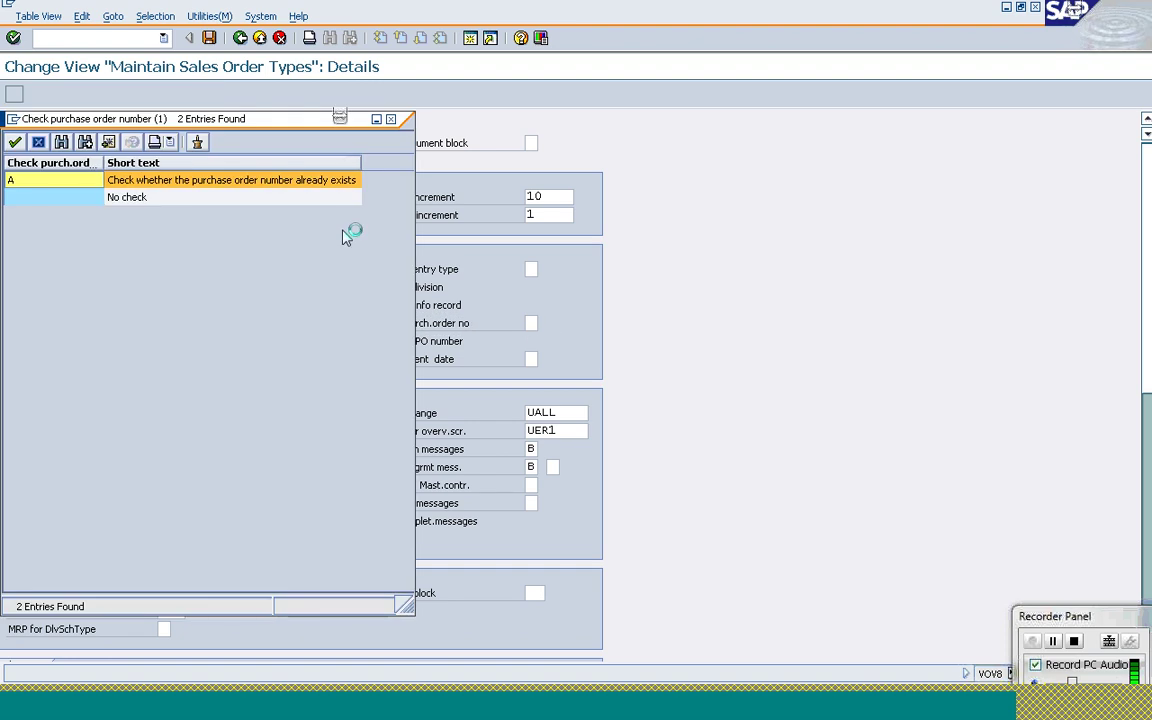
double_click(165, 196)
key(F4)
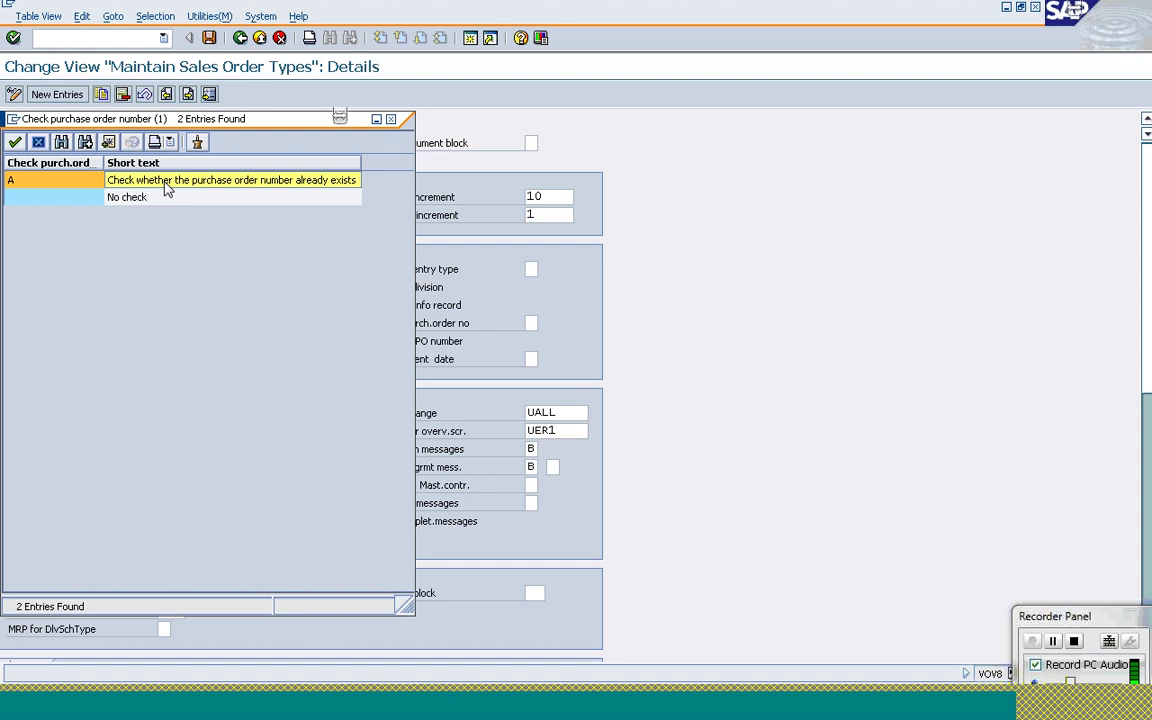
click(38, 142)
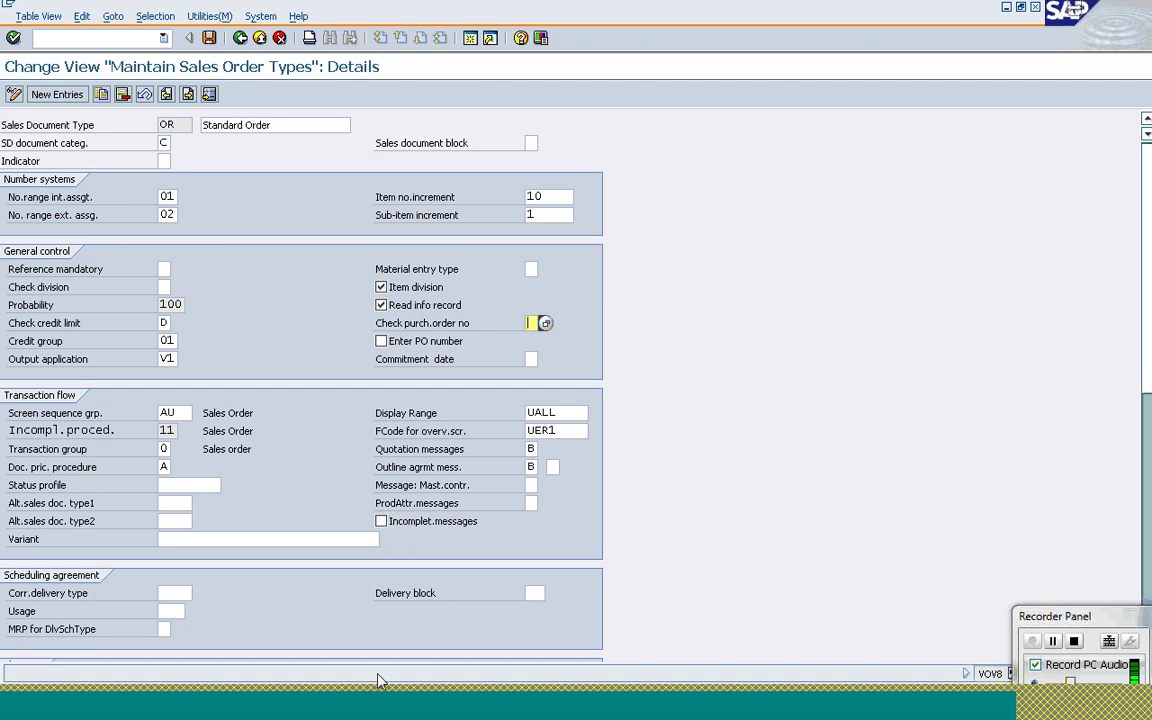
Step: Switch to the sales order session, clear the PO number in the order header and confirm the change
mouse_move(314, 704)
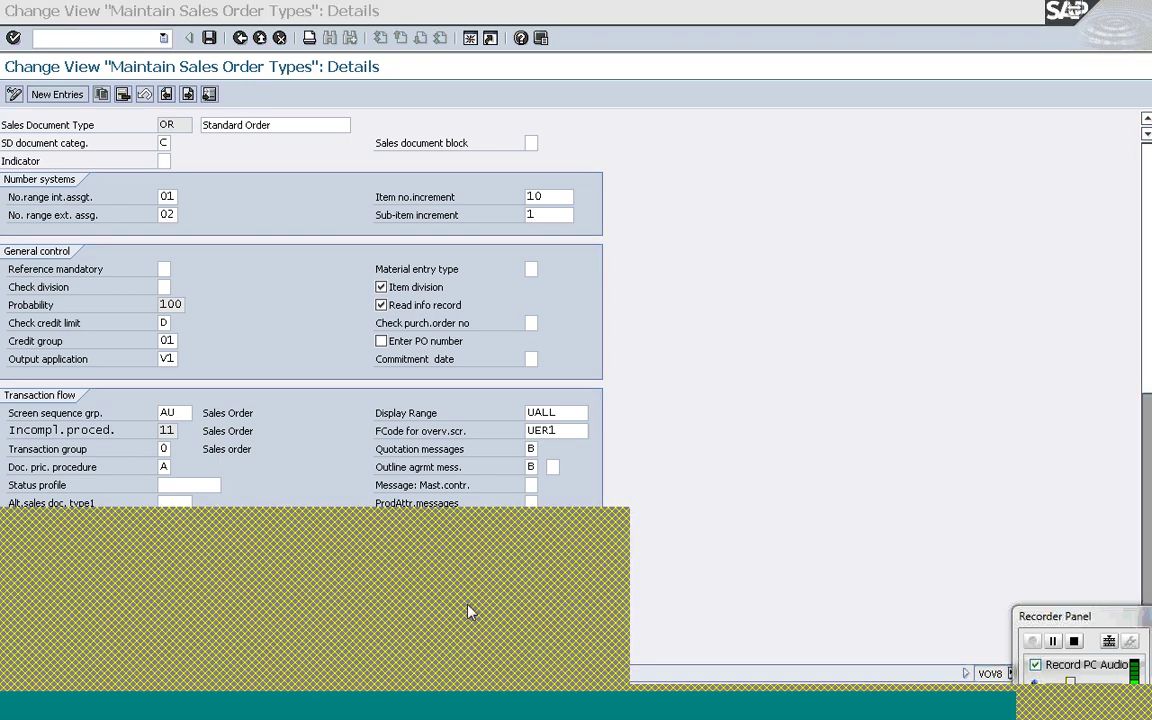
click(470, 612)
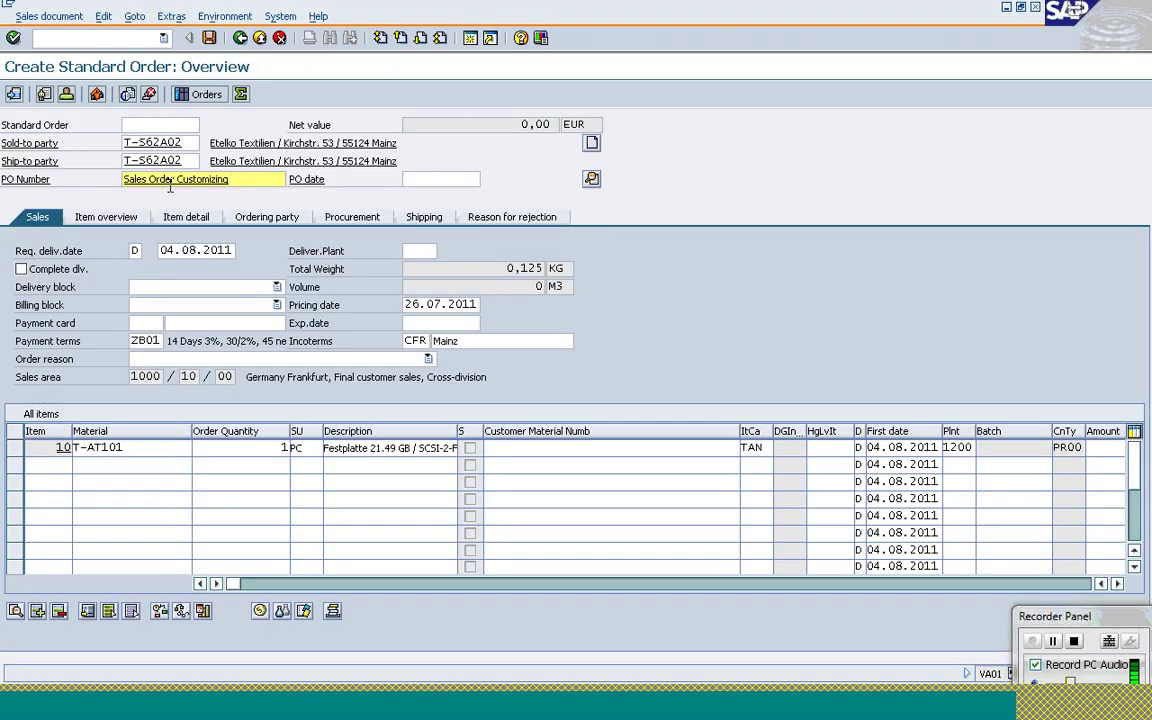
key(shift+Left)
key(shift+Left)
key(shift+Left)
key(shift+Left)
key(shift+Left)
key(shift+Left)
key(shift+Left)
key(shift+Left)
key(shift+Left)
key(shift+Left)
key(shift+Left)
key(shift+Left)
key(shift+Left)
key(shift+Left)
key(shift+Left)
key(shift+Left)
key(shift+Left)
key(shift+Left)
key(shift+Left)
key(shift+Left)
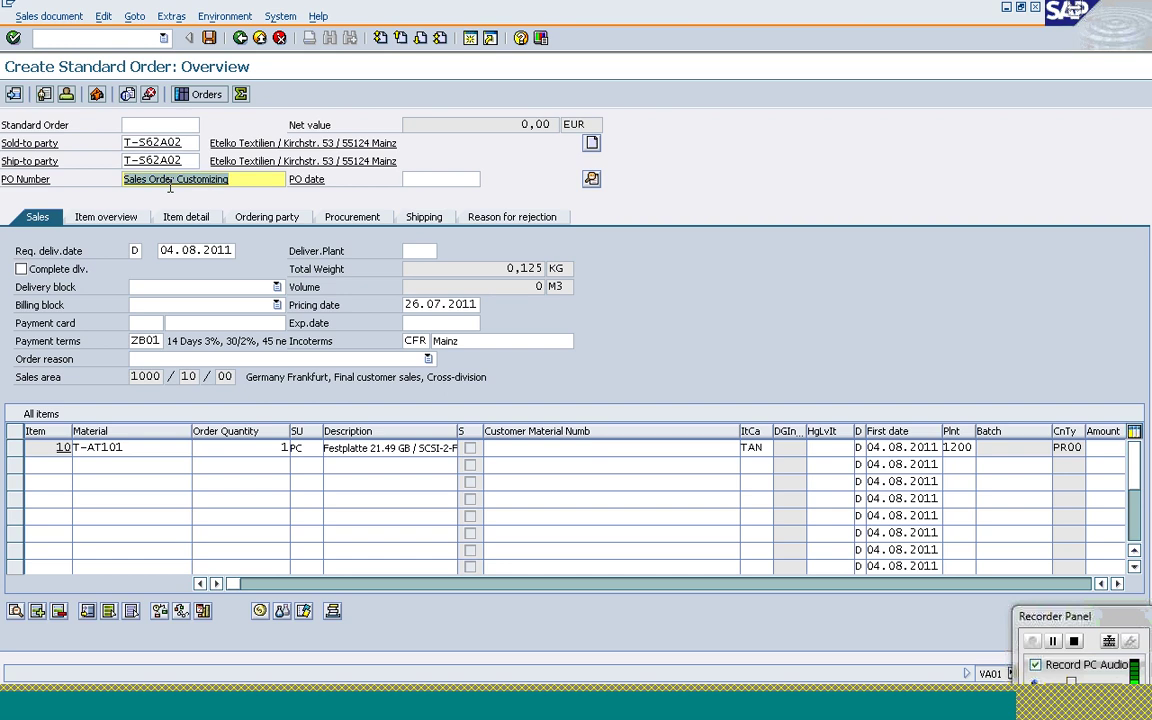
key(Delete)
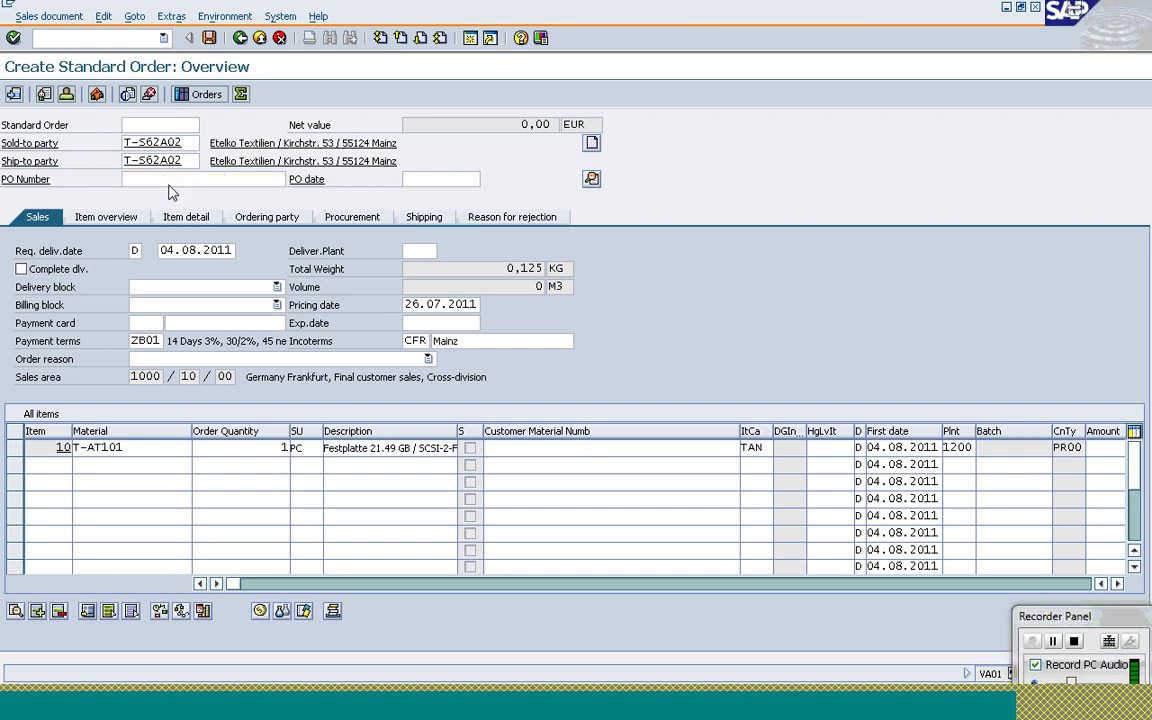
key(Return)
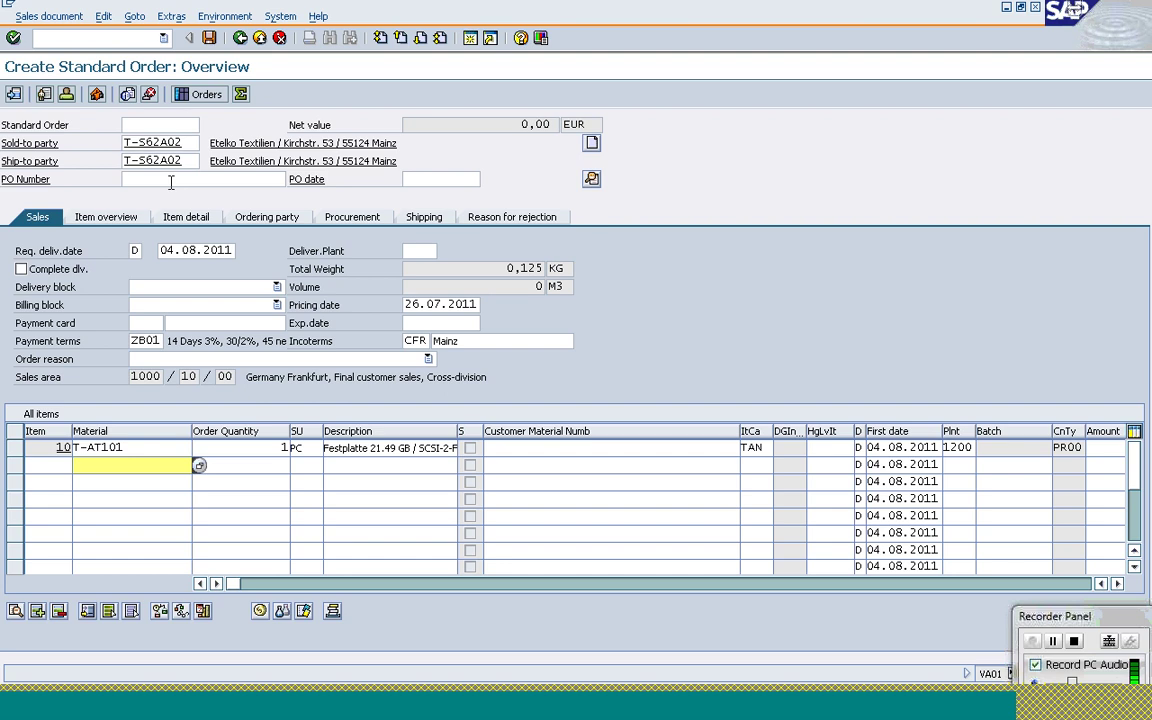
click(170, 180)
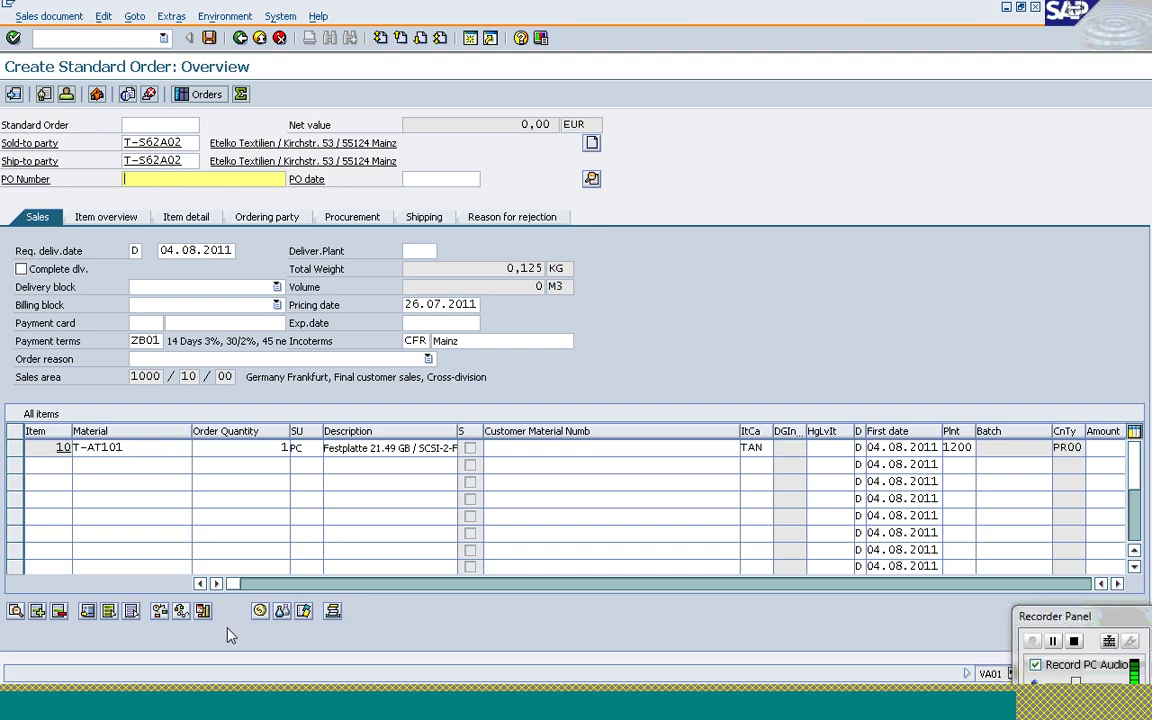
Step: Return to the OR customizing and examine the screen sequence group in the transaction flow settings
click(334, 586)
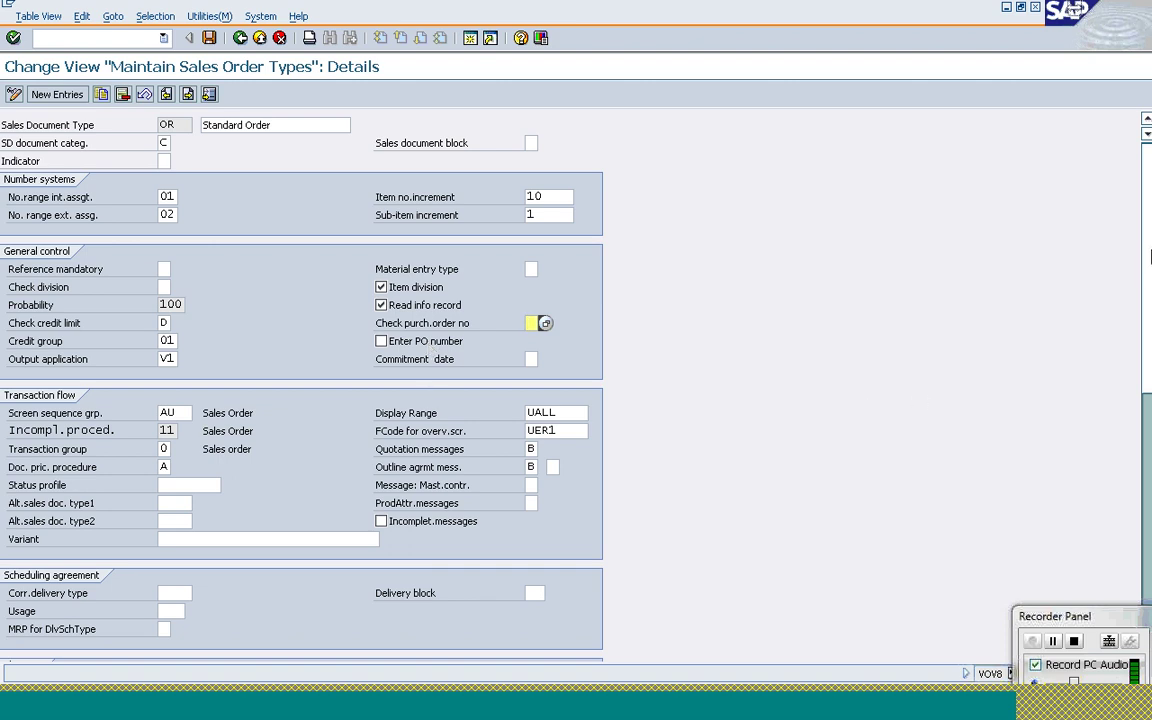
drag(1150, 256, 1150, 352)
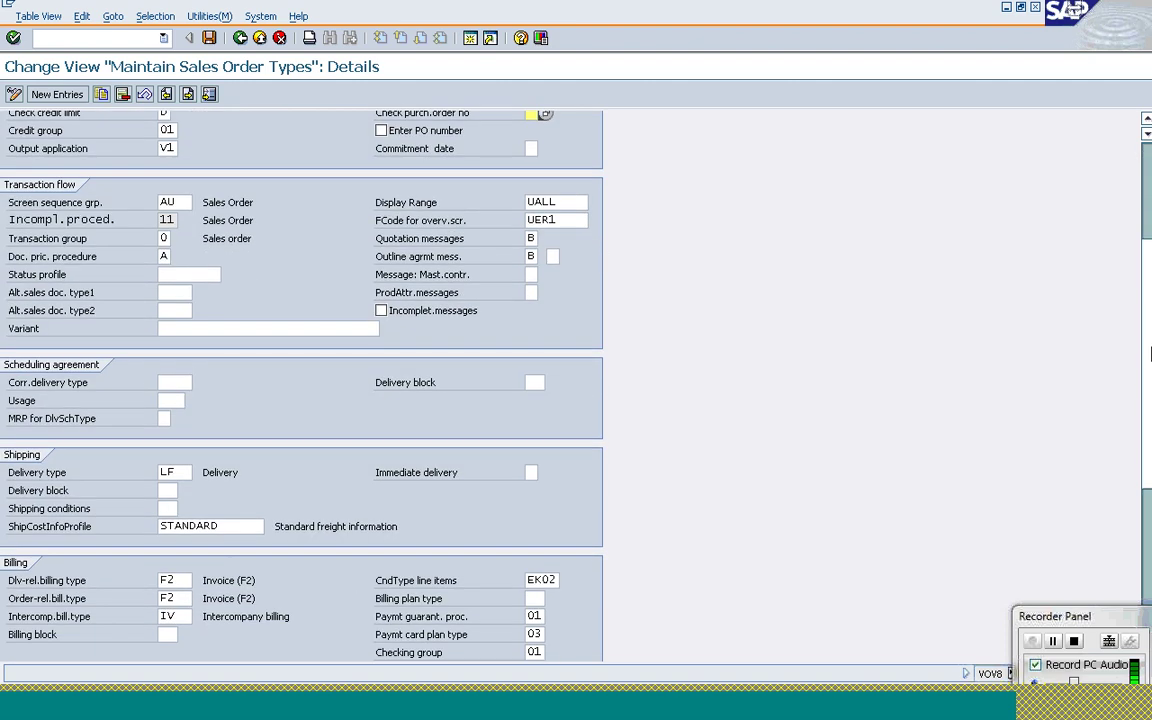
scroll(1150, 354, down, 1)
click(187, 197)
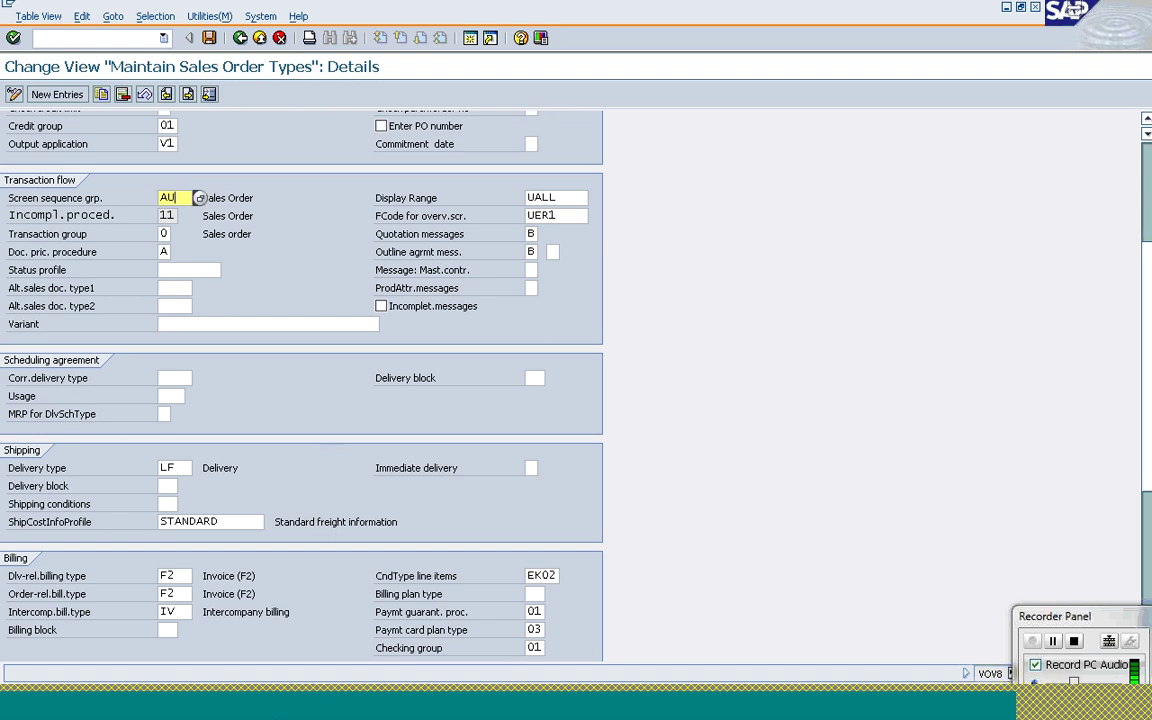
Step: Switch to the sales order session and open the pricing conditions of item 10, material T-AT101
mouse_move(323, 712)
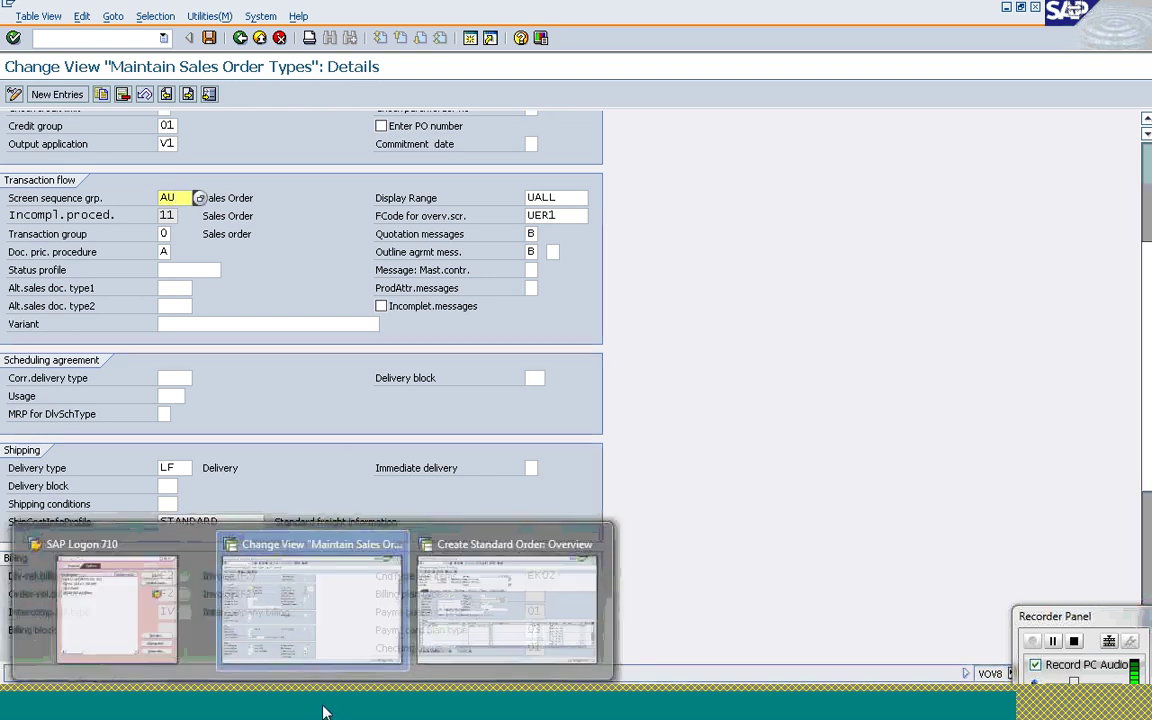
click(530, 609)
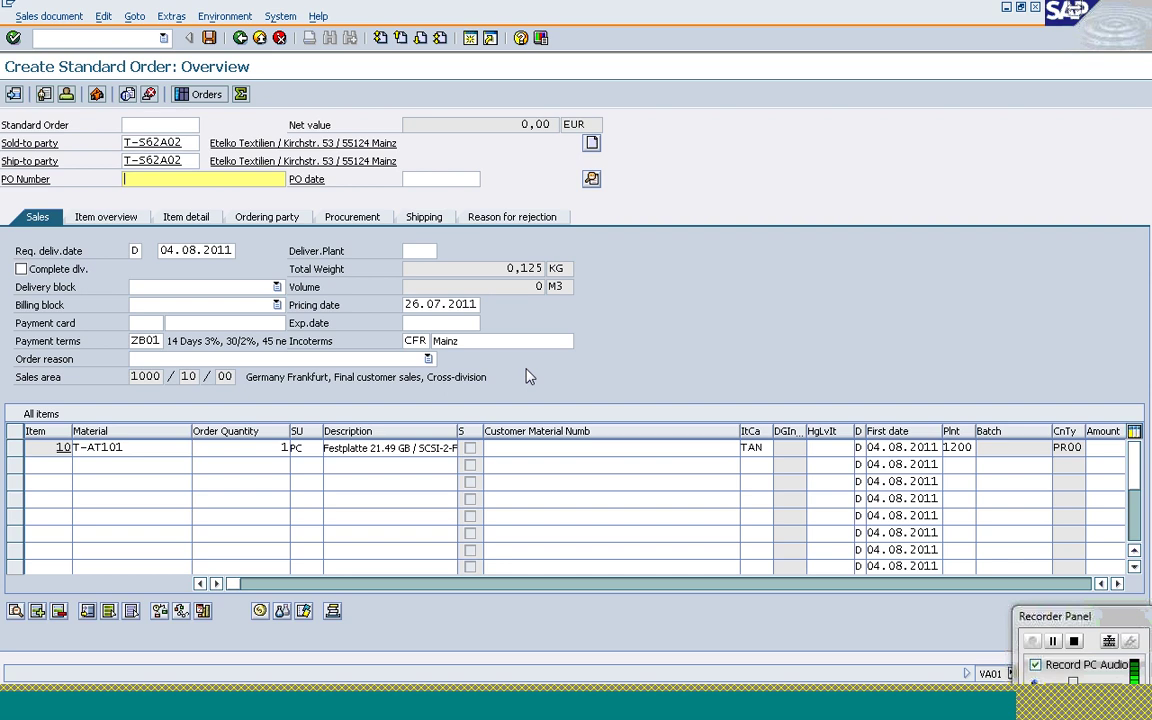
click(230, 451)
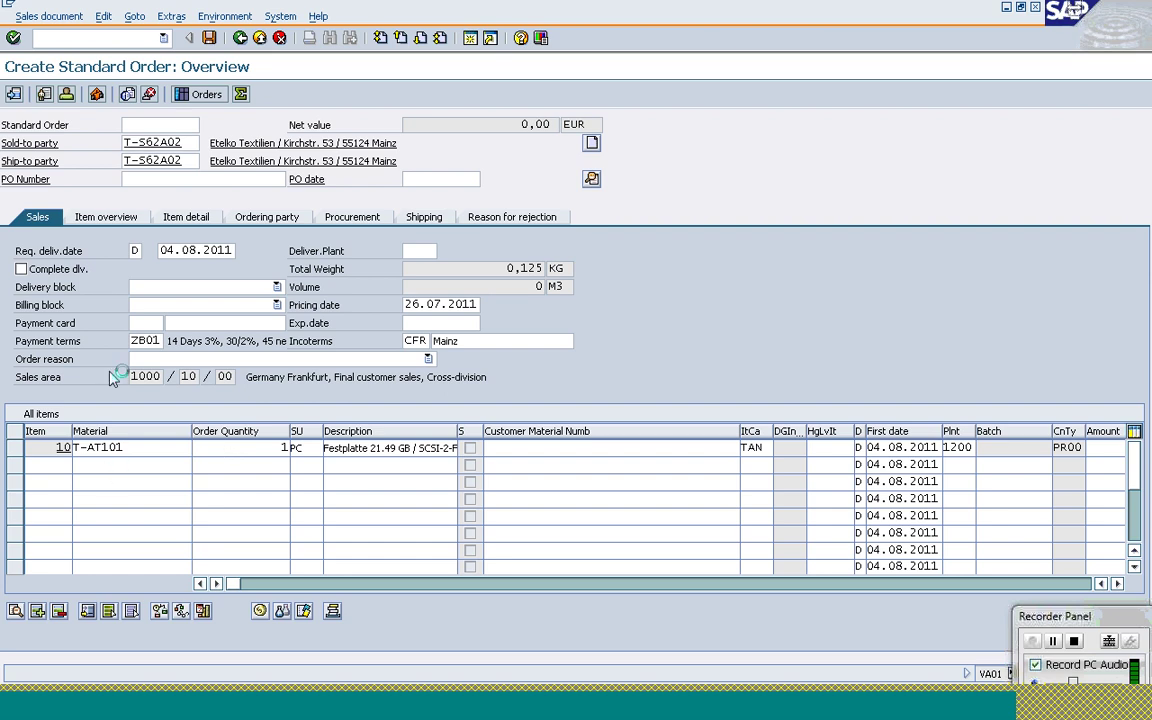
double_click(100, 452)
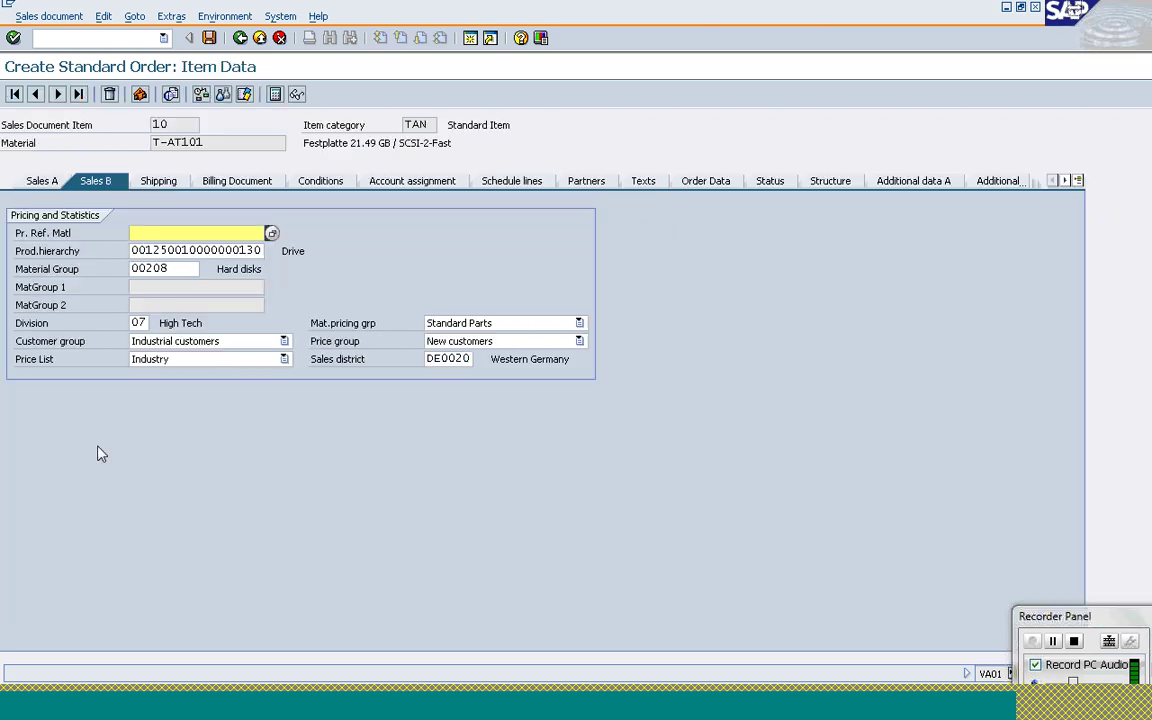
click(313, 188)
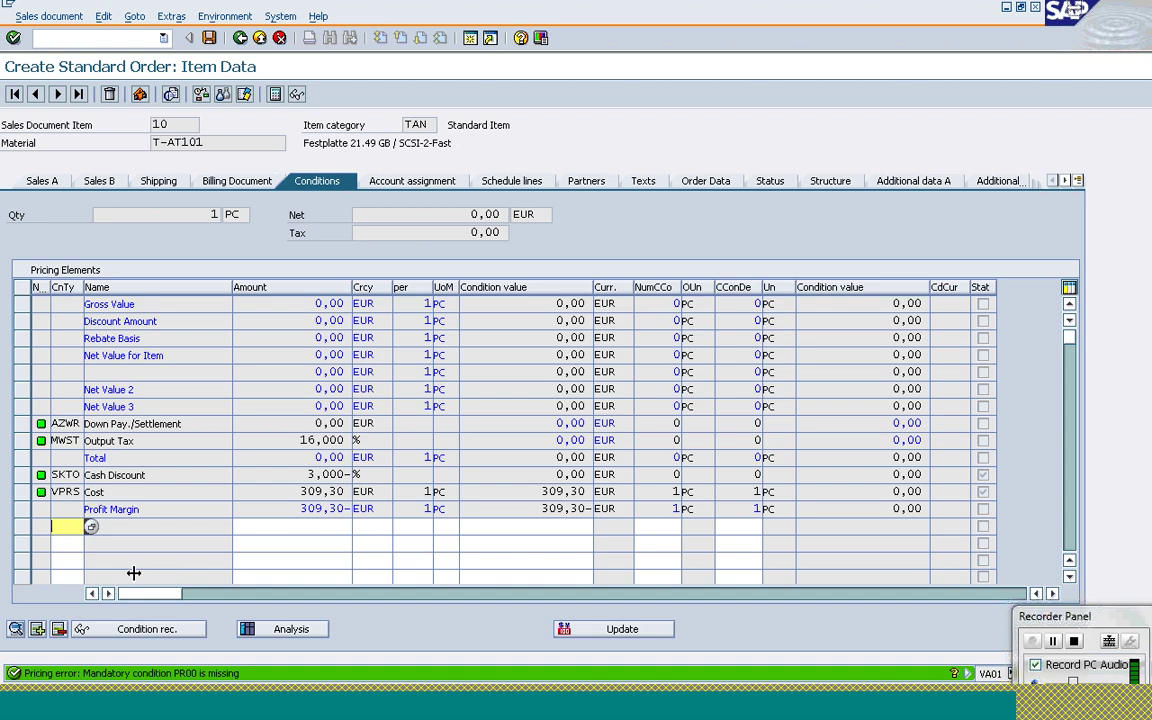
Step: Add condition type PR00 with an amount of 395 to the item's pricing, and save the order from the overview
key(BackSpace)
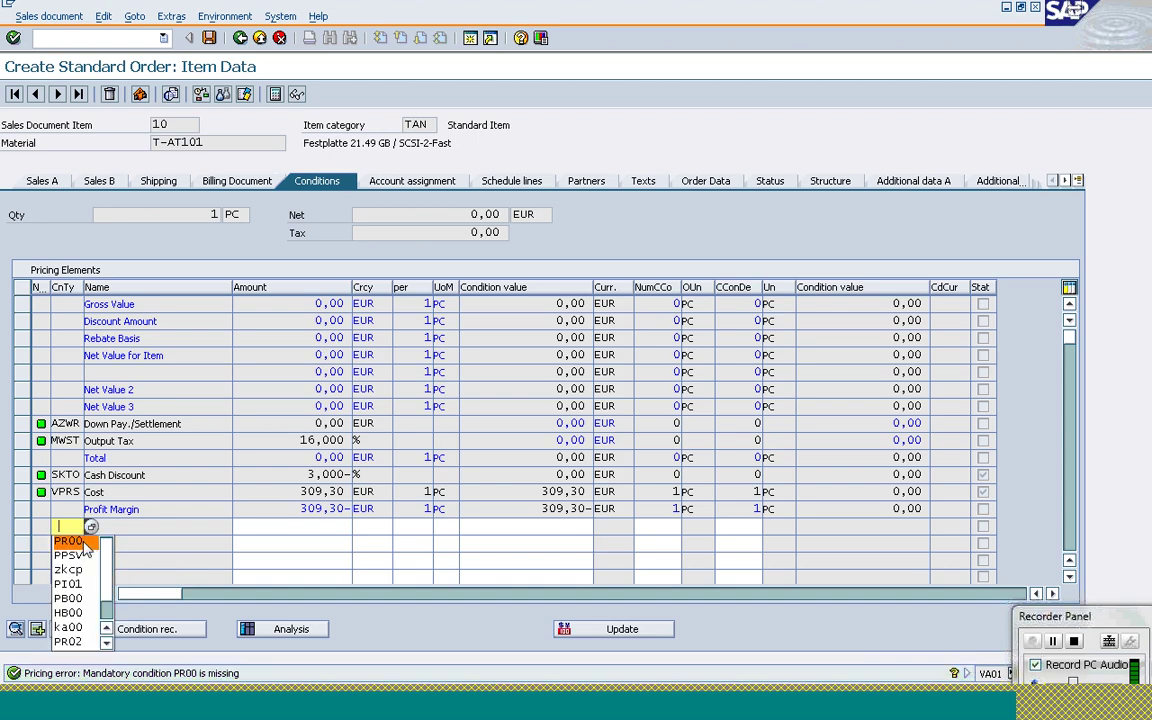
click(70, 541)
key(Tab)
text(395)
key(Return)
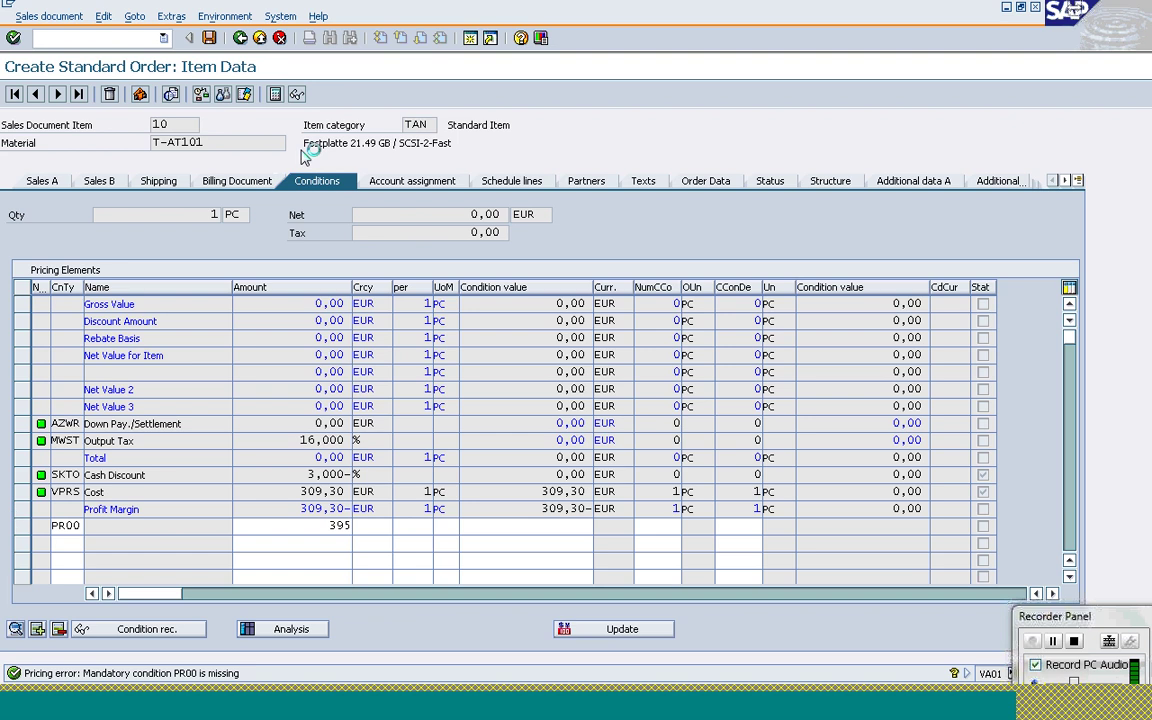
click(241, 38)
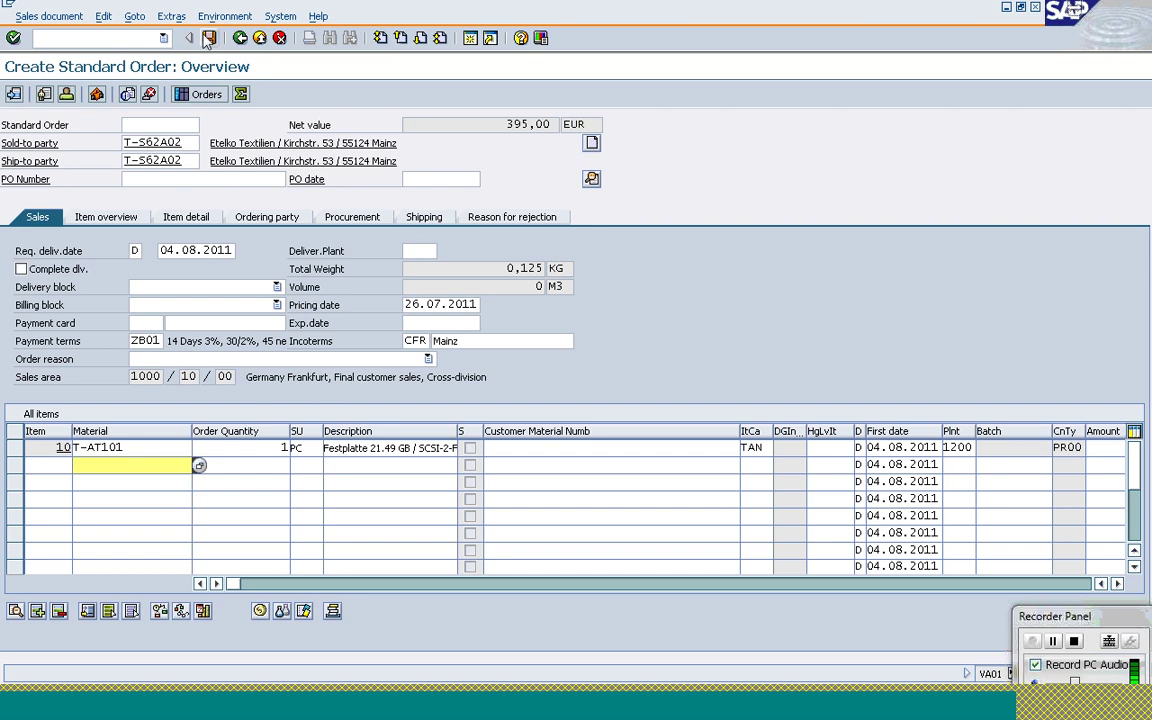
click(207, 38)
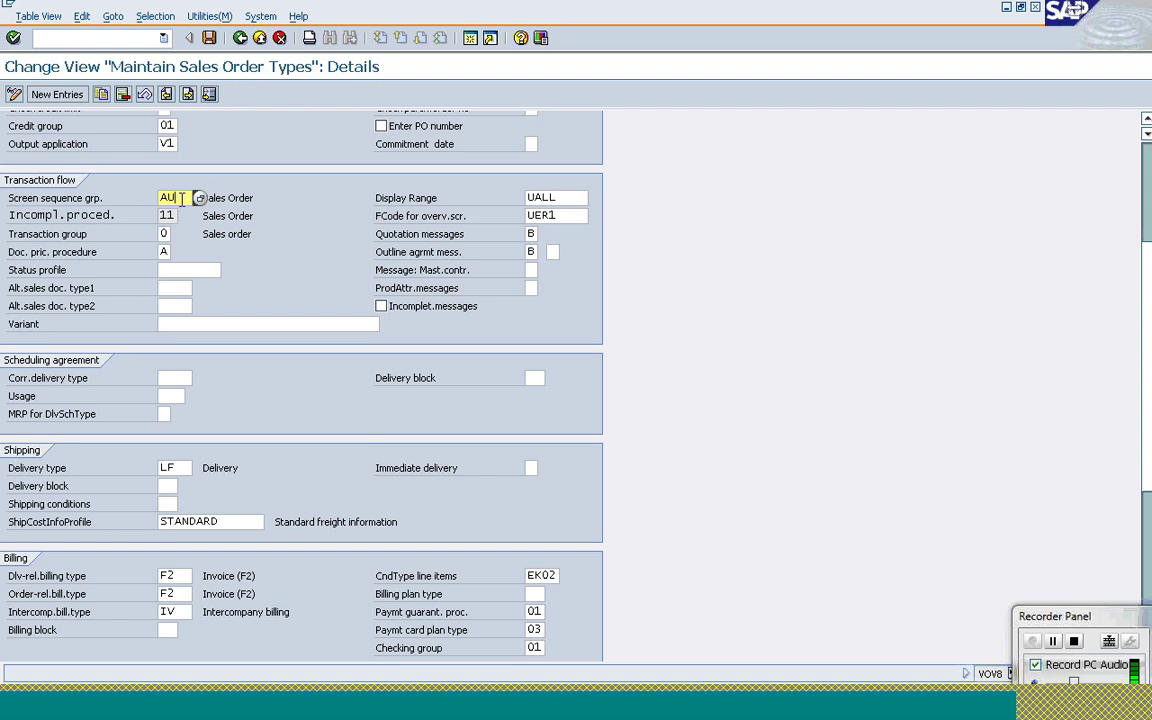
Step: Examine the possible entries for the display range in the OR customizing and close the list without choosing one
click(568, 197)
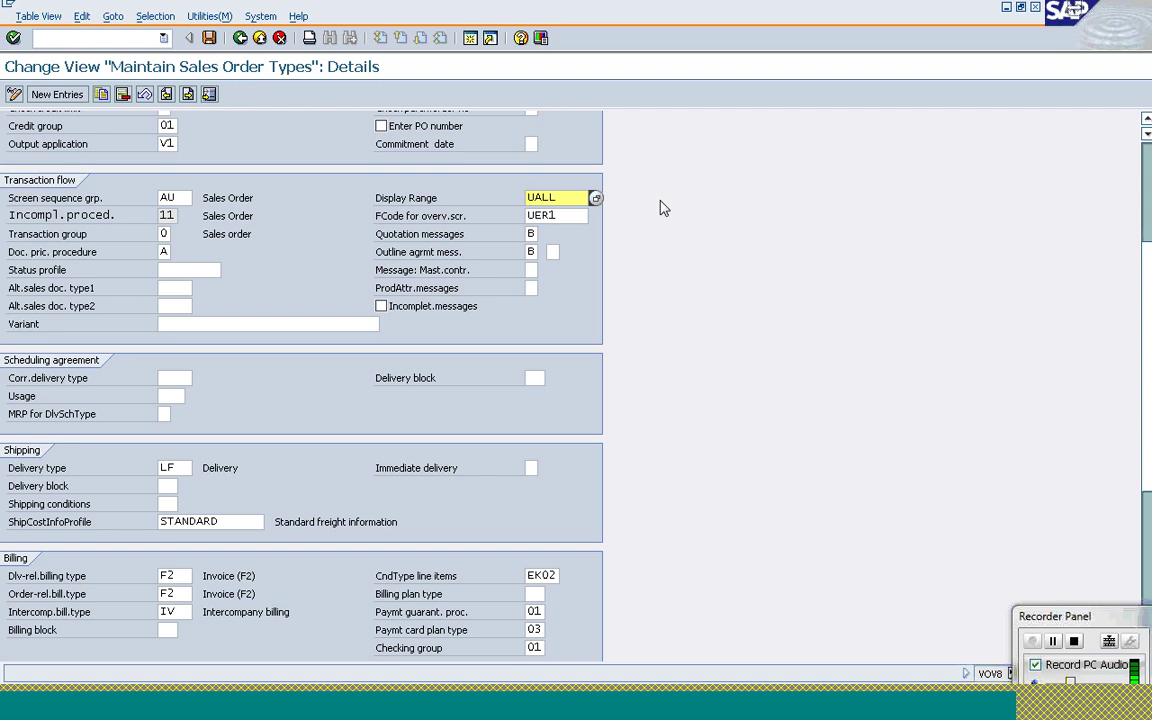
click(603, 203)
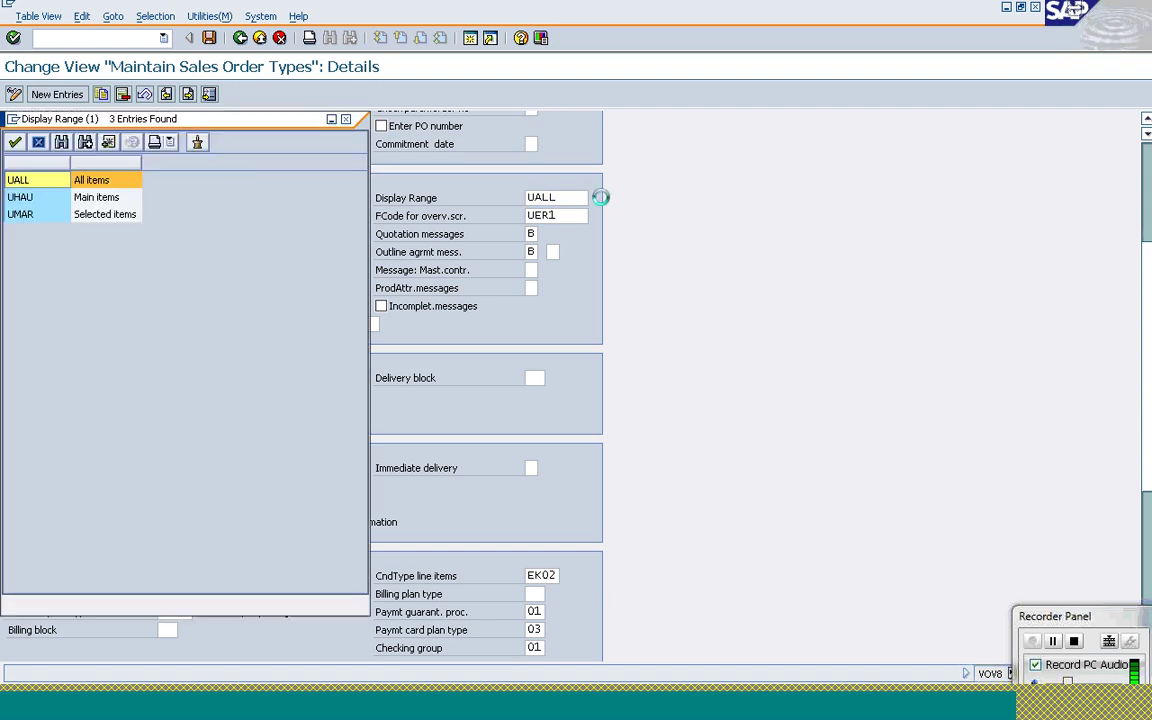
click(48, 202)
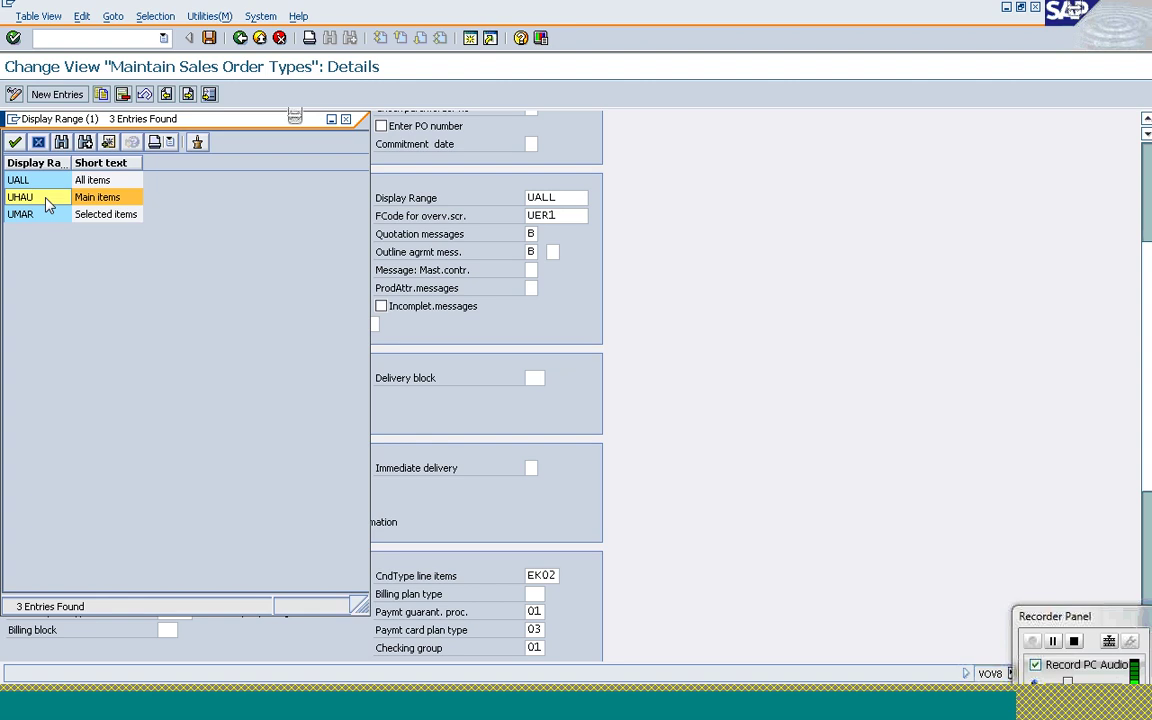
click(39, 143)
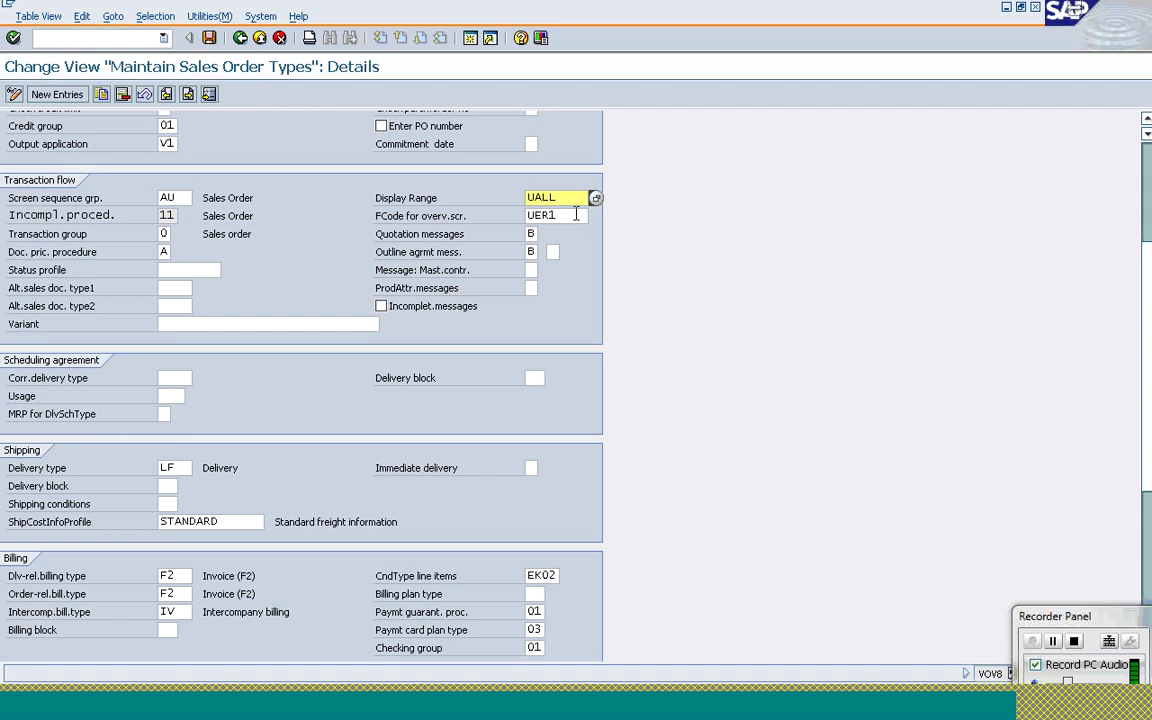
Step: Switch to the sales order session and re-enter the order overview from the initial screen with order type OR
click(576, 214)
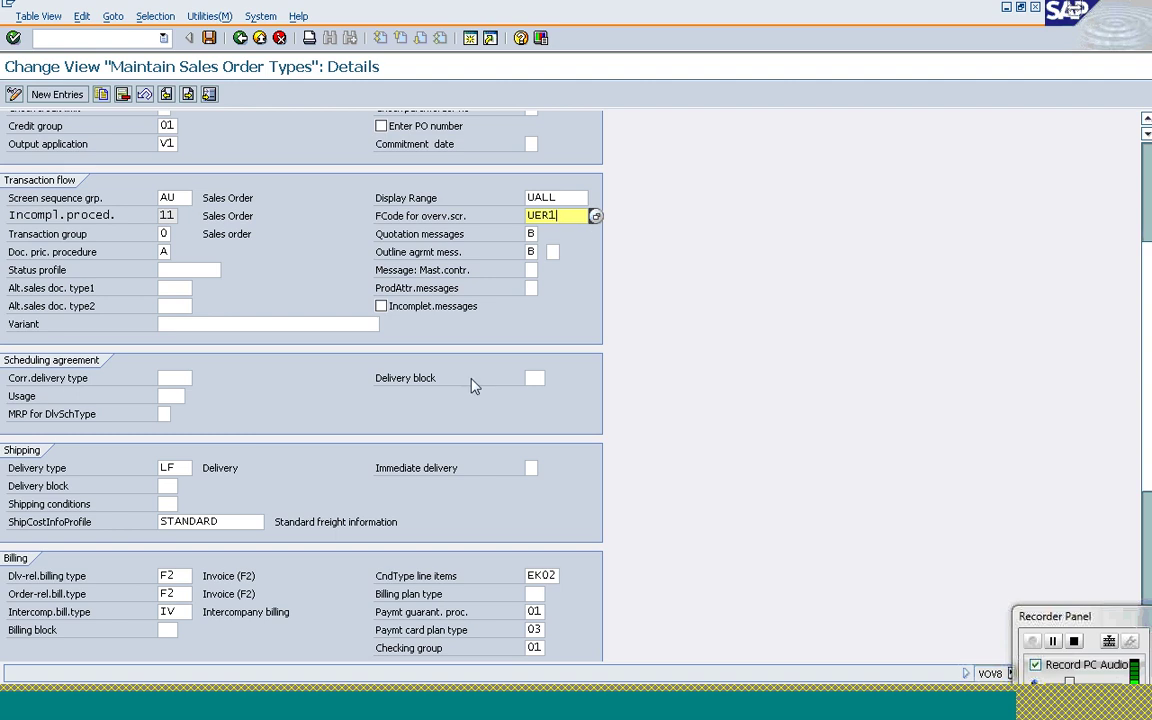
click(310, 708)
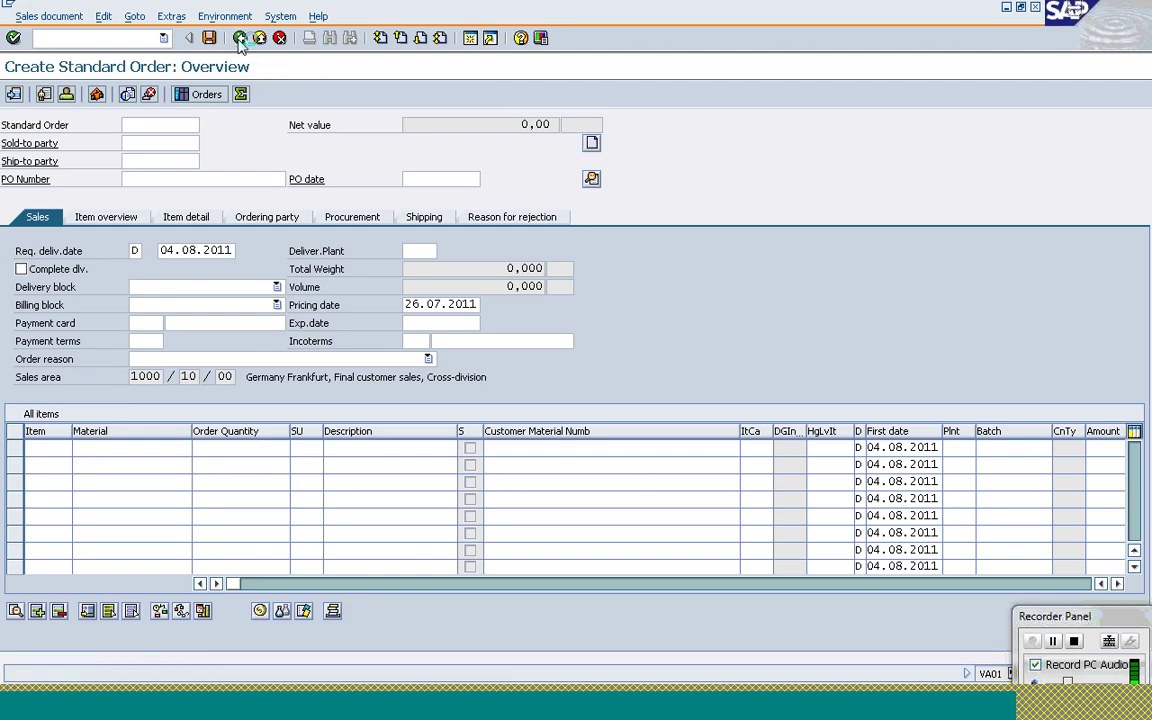
click(240, 38)
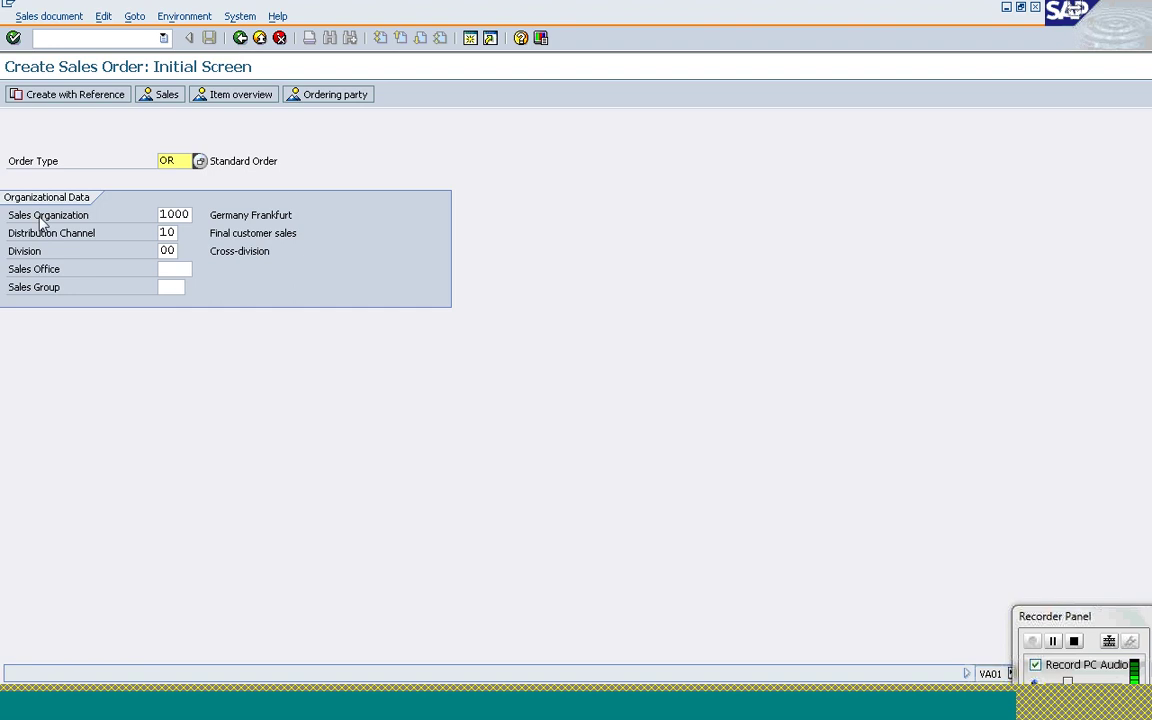
key(Return)
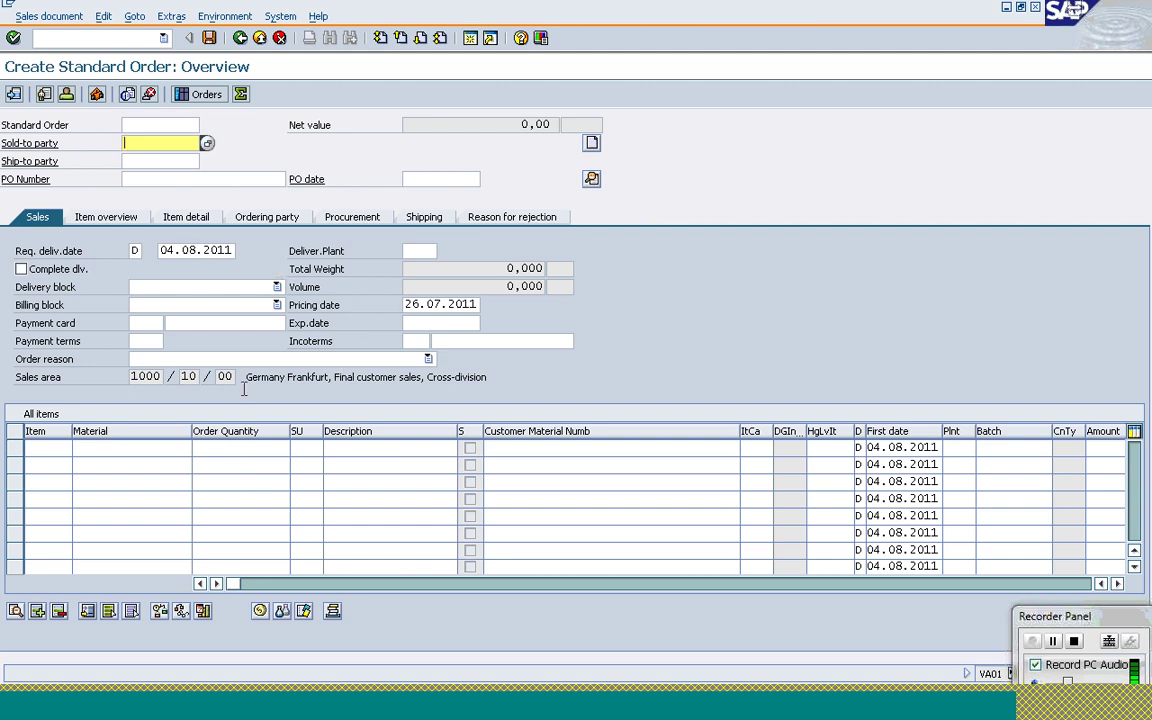
Step: Examine the sales data block and item lines of the empty order, and try to open the item overview
click(155, 451)
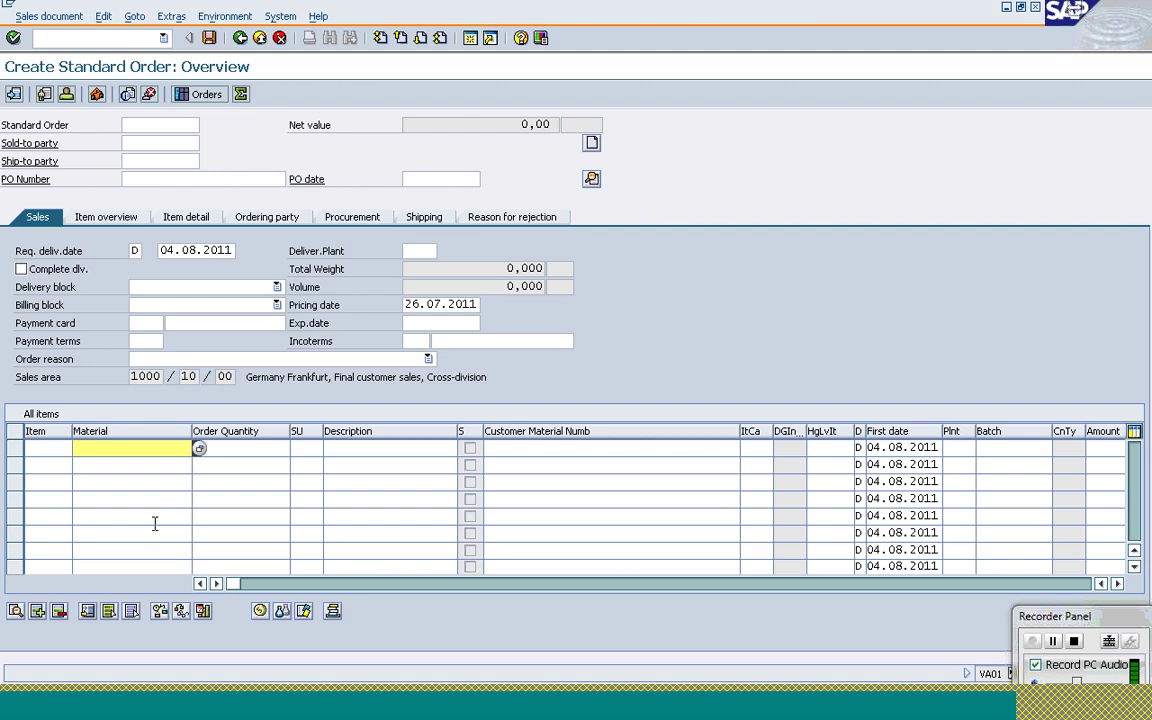
key(ctrl+y)
drag(14, 243, 588, 400)
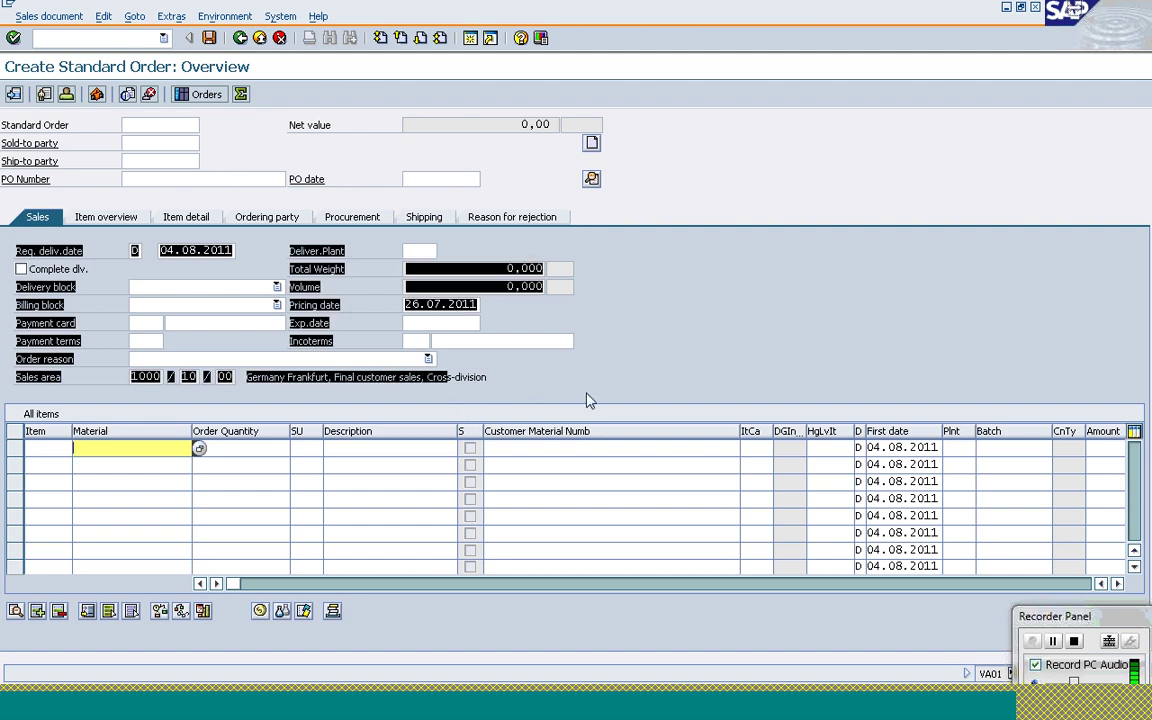
key(ctrl+c)
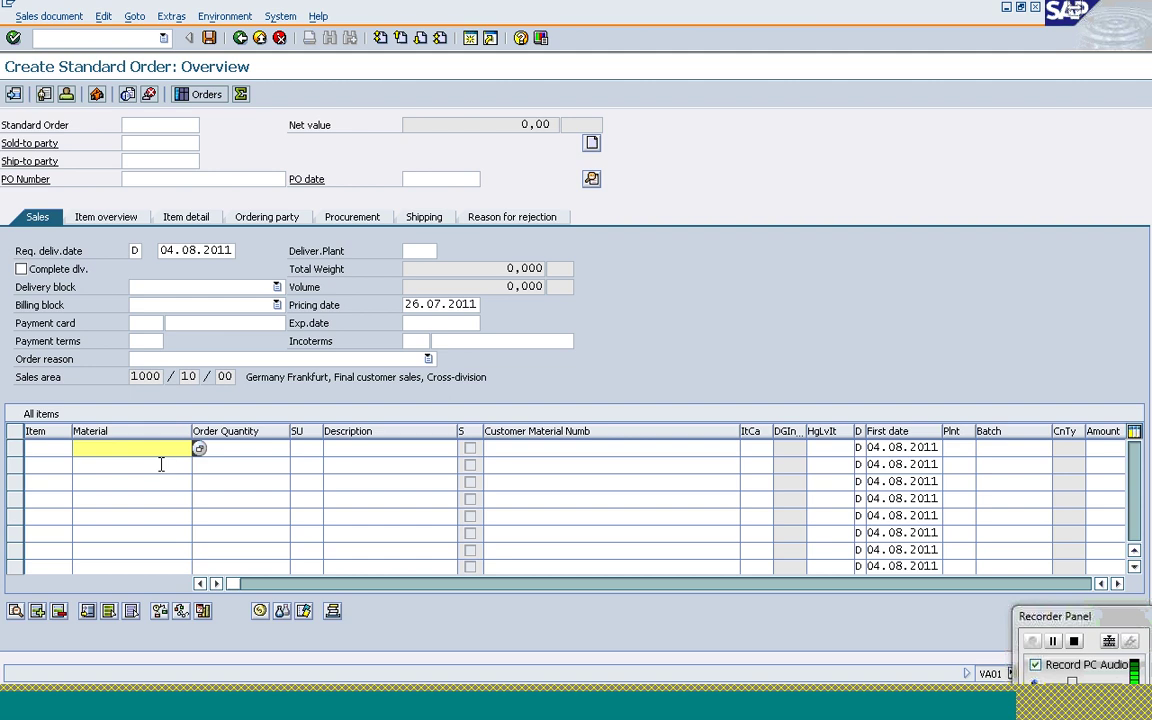
click(160, 464)
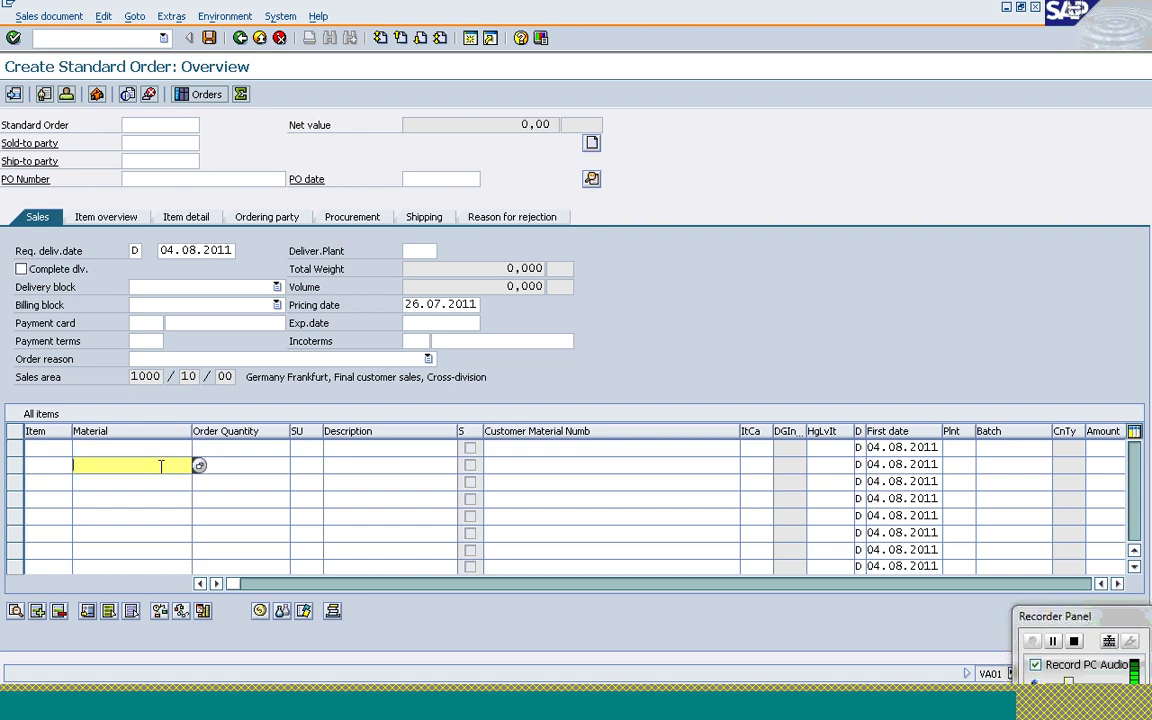
click(97, 222)
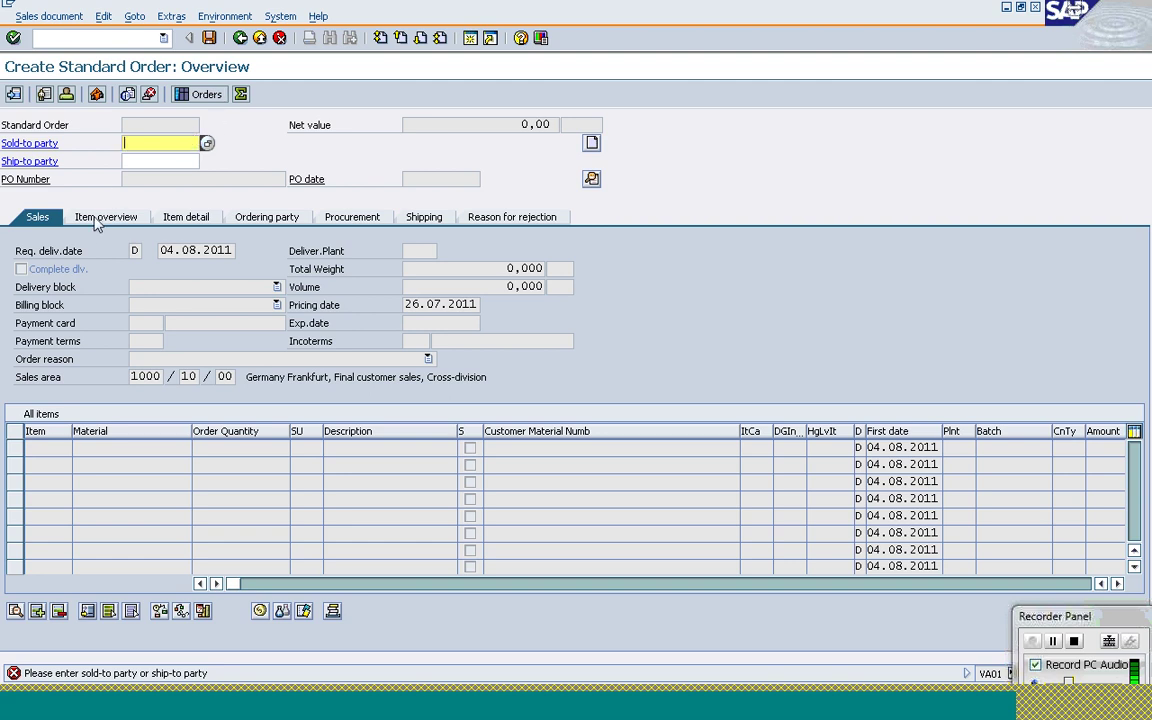
Step: Return to the OR customizing and examine the possible function codes for the overview screen, including UER2
click(288, 709)
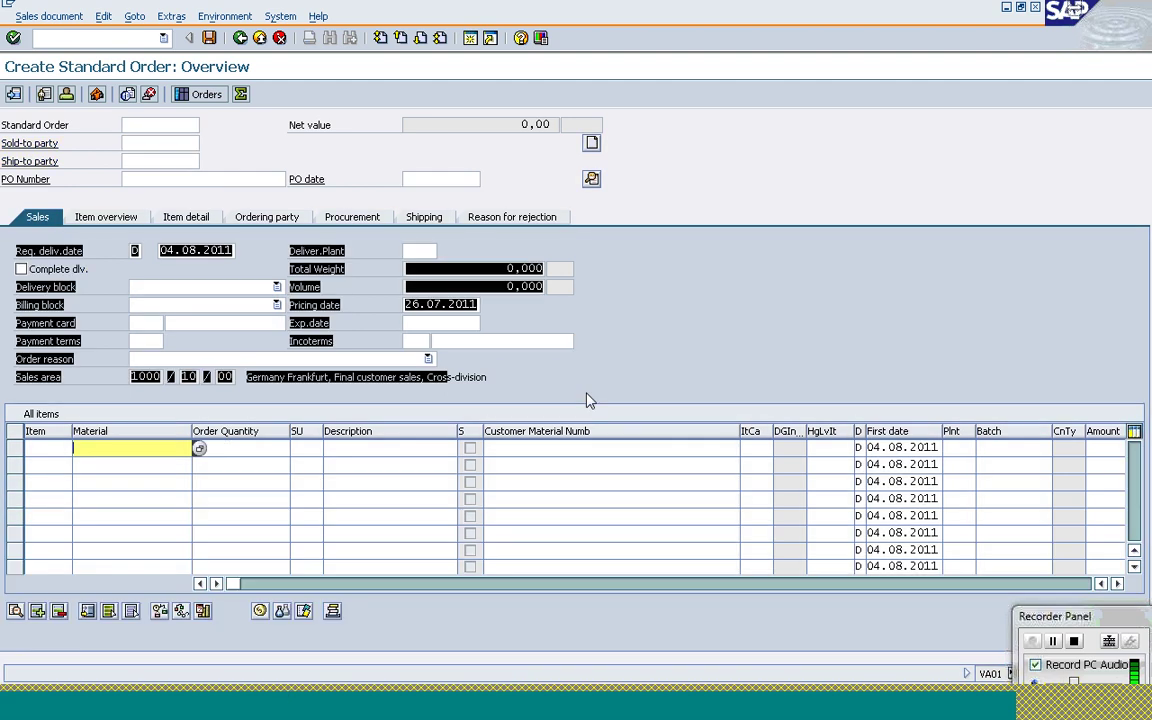
key(alt+Tab)
key(alt+Tab)
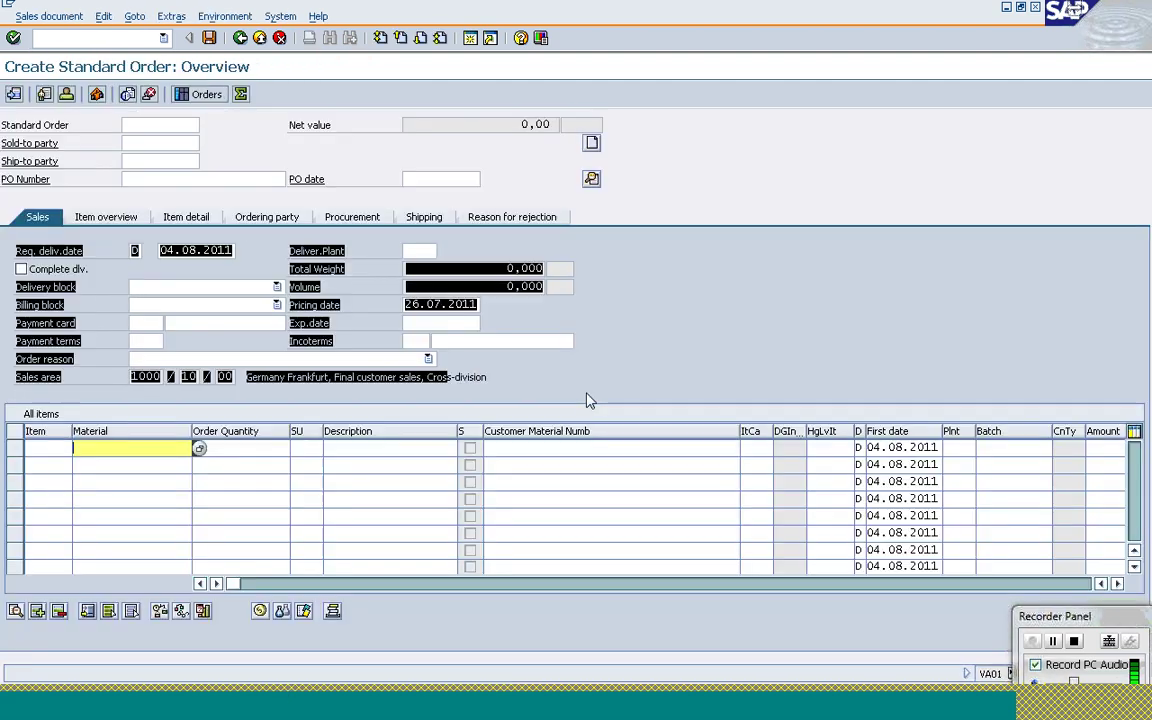
key(alt+Tab)
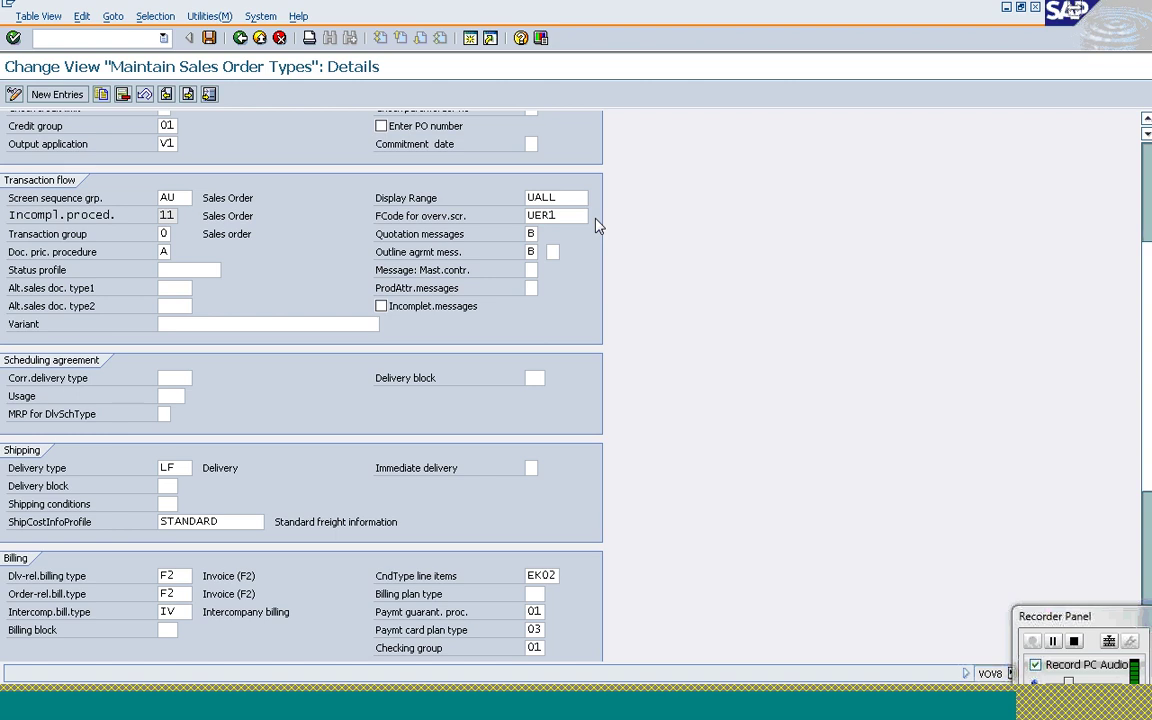
key(F4)
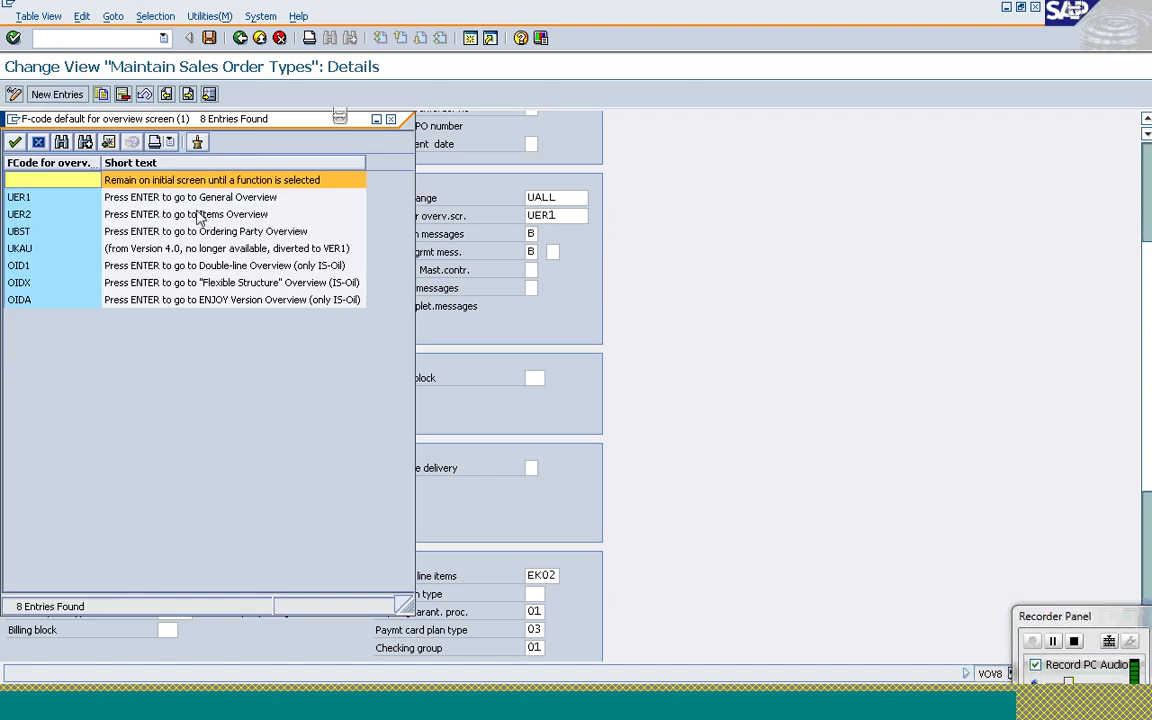
click(62, 219)
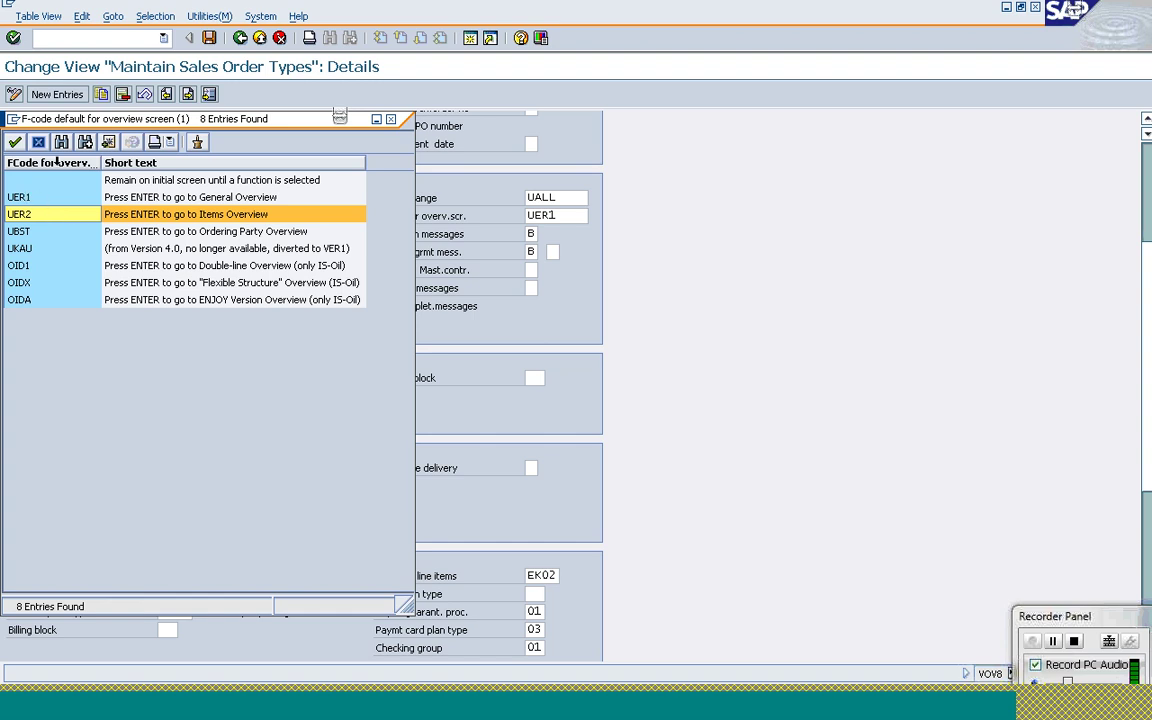
key(Return)
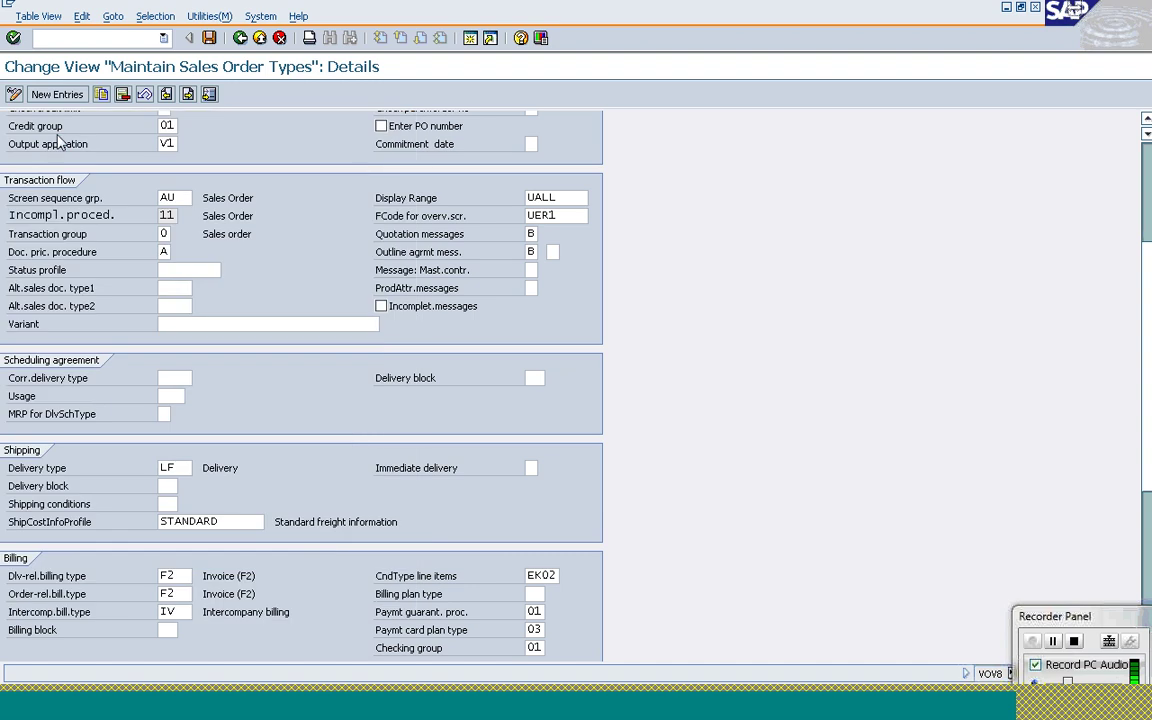
Step: Examine the possible entries for quotation messages in the OR customizing, comparing options B to E, and close the list without choosing one
click(530, 234)
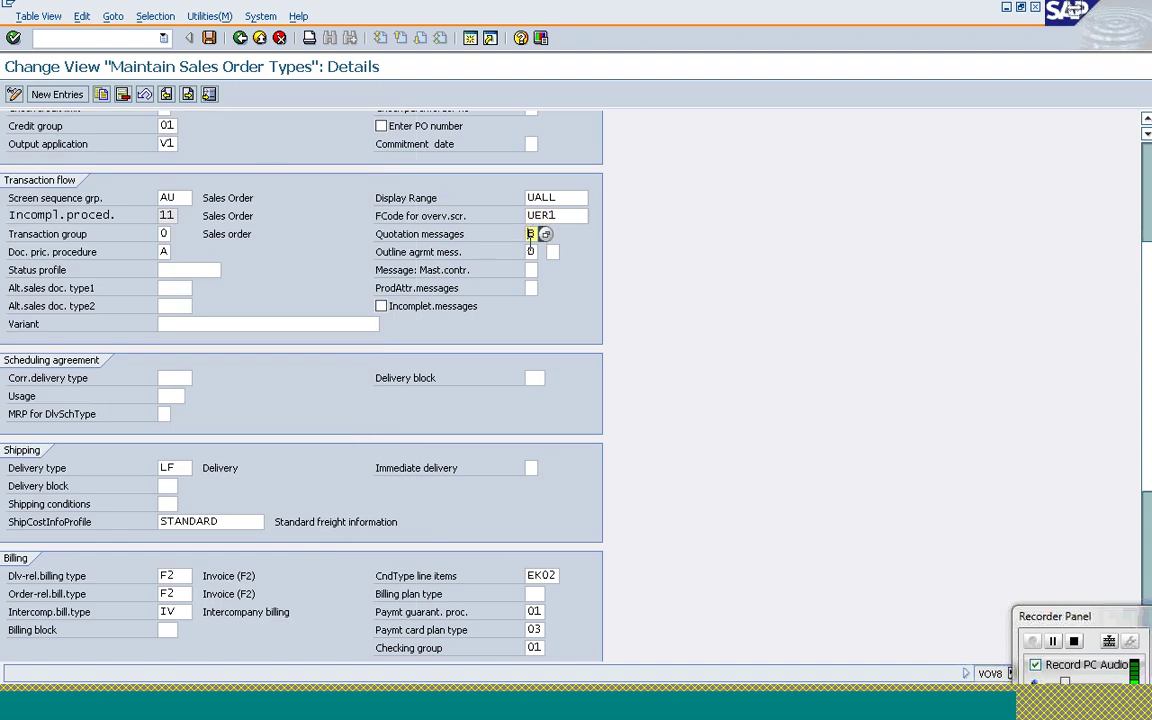
key(Tab)
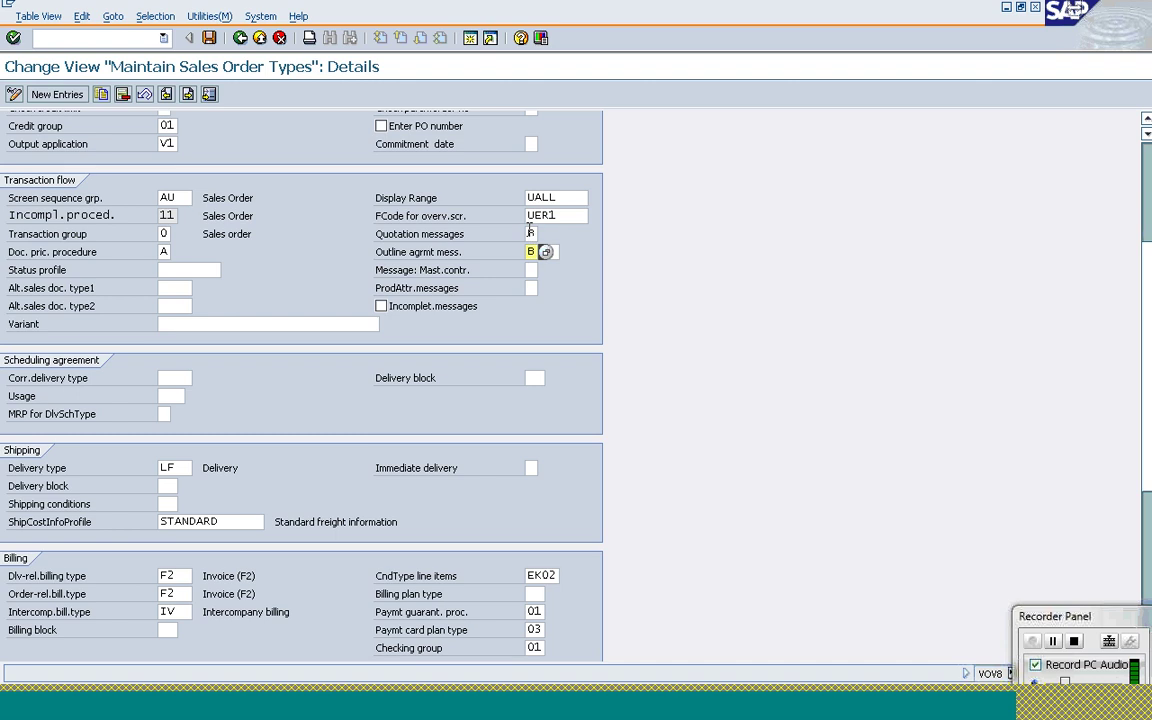
click(532, 234)
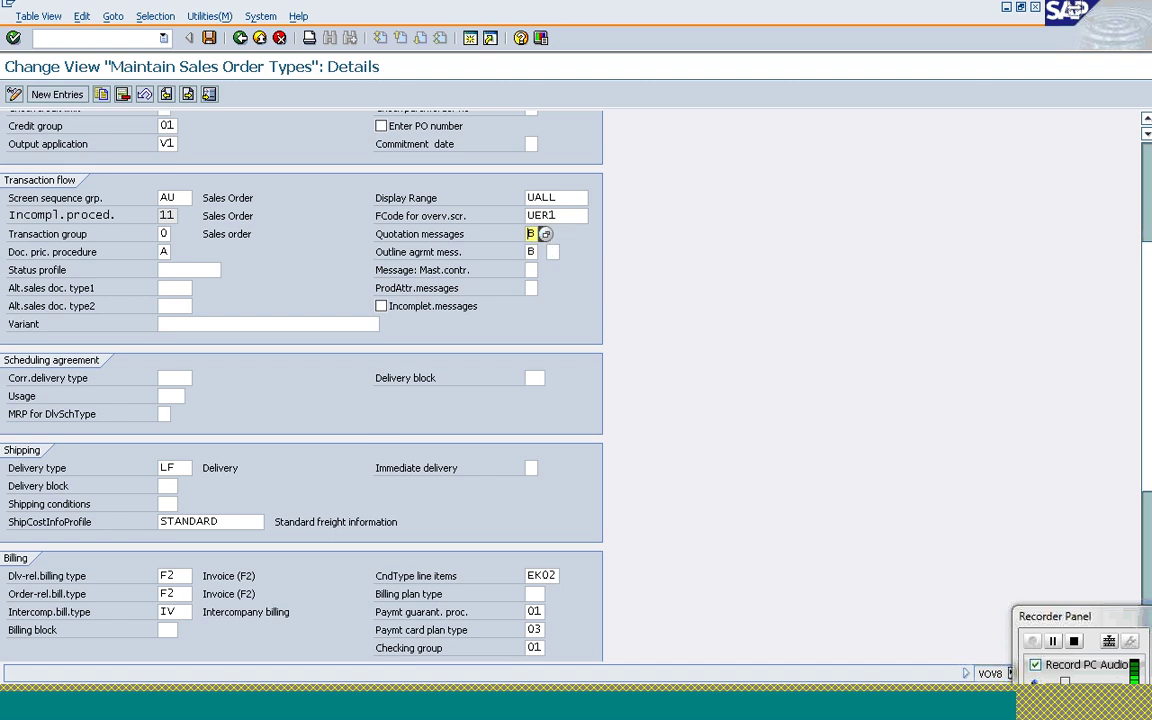
click(545, 234)
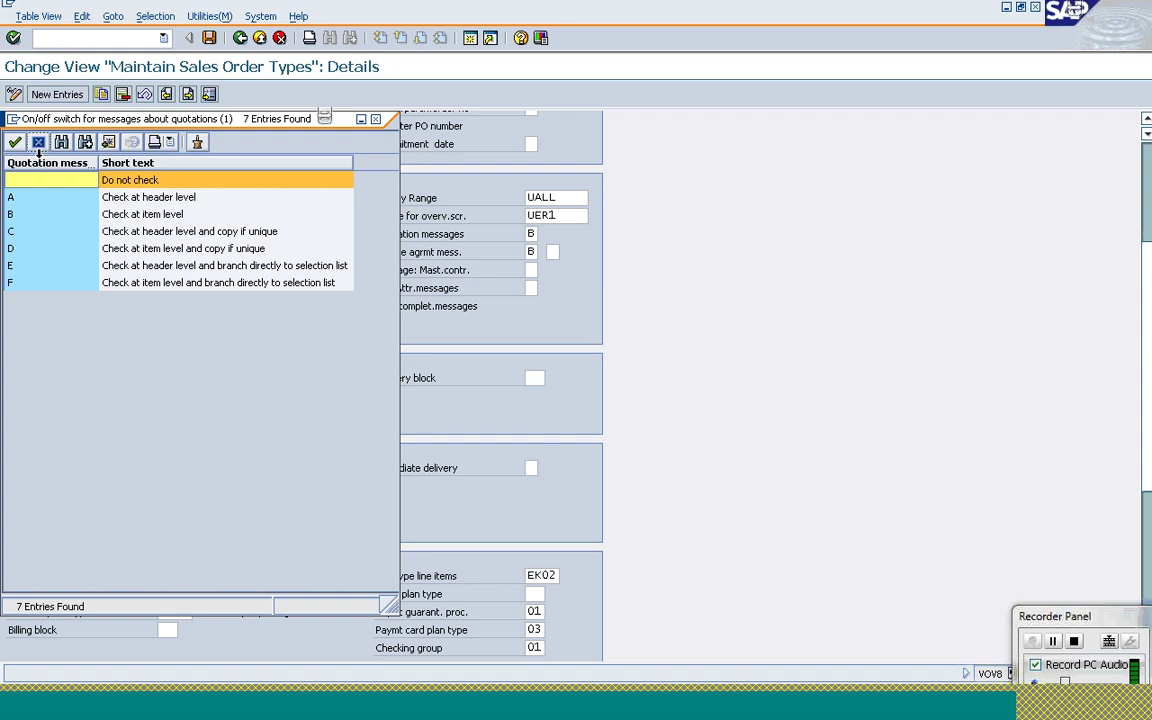
click(48, 214)
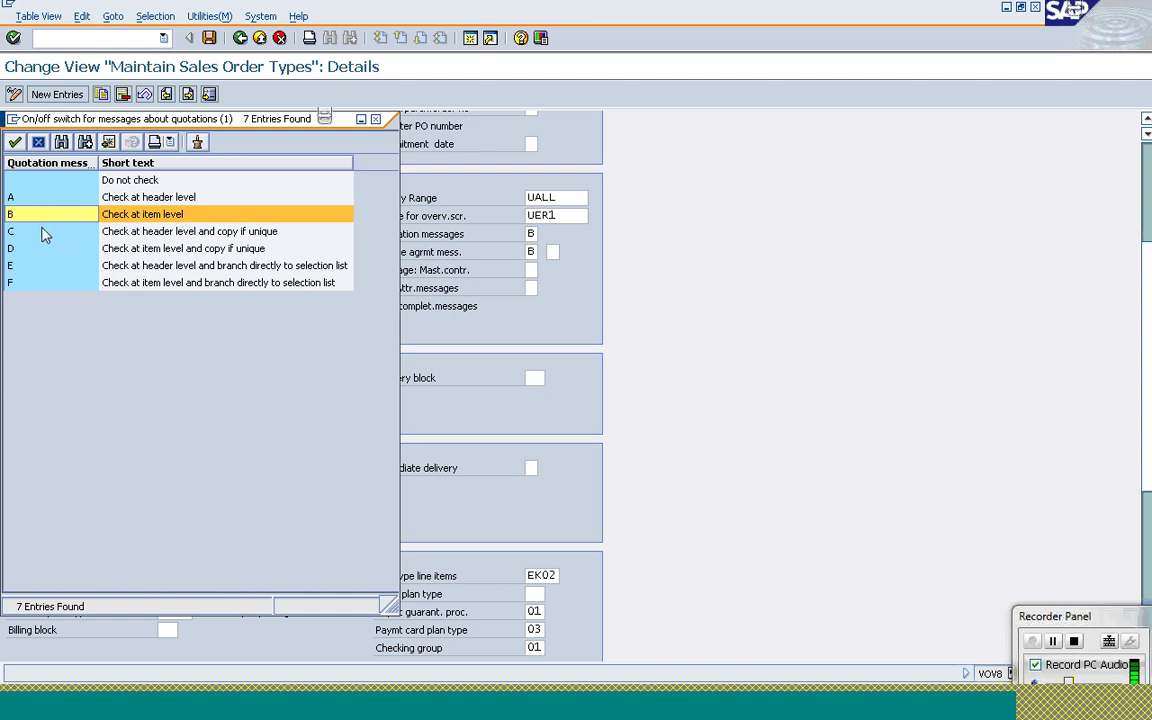
click(44, 236)
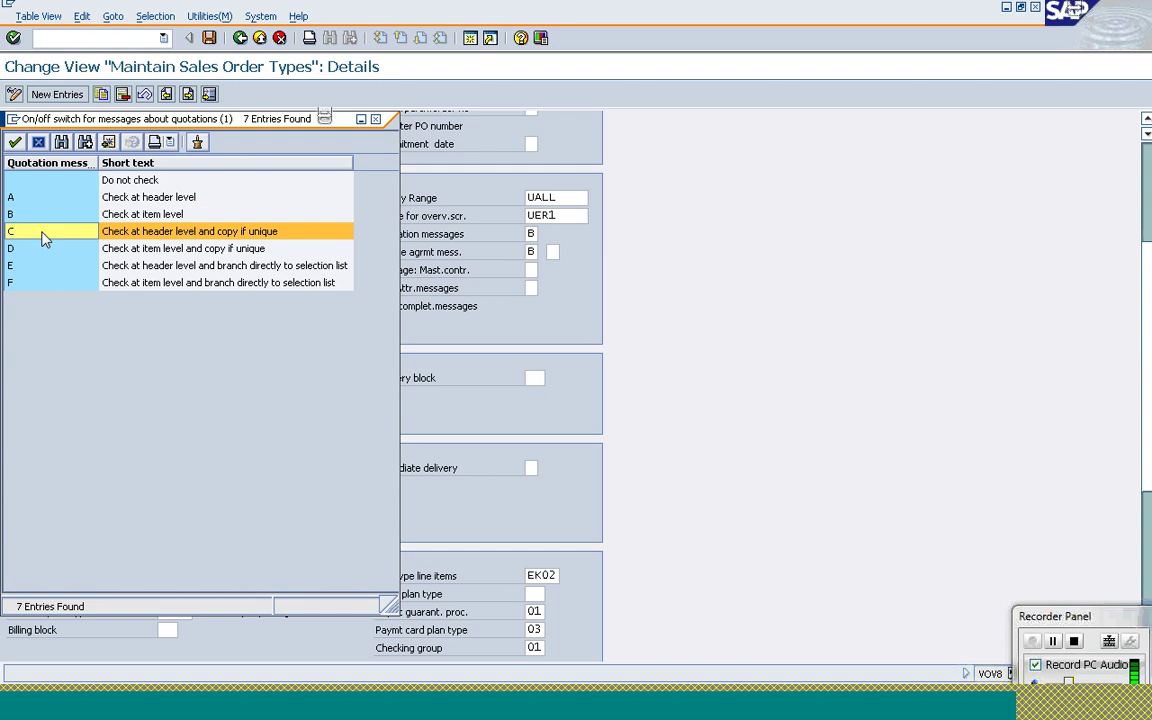
click(45, 209)
click(43, 236)
click(11, 249)
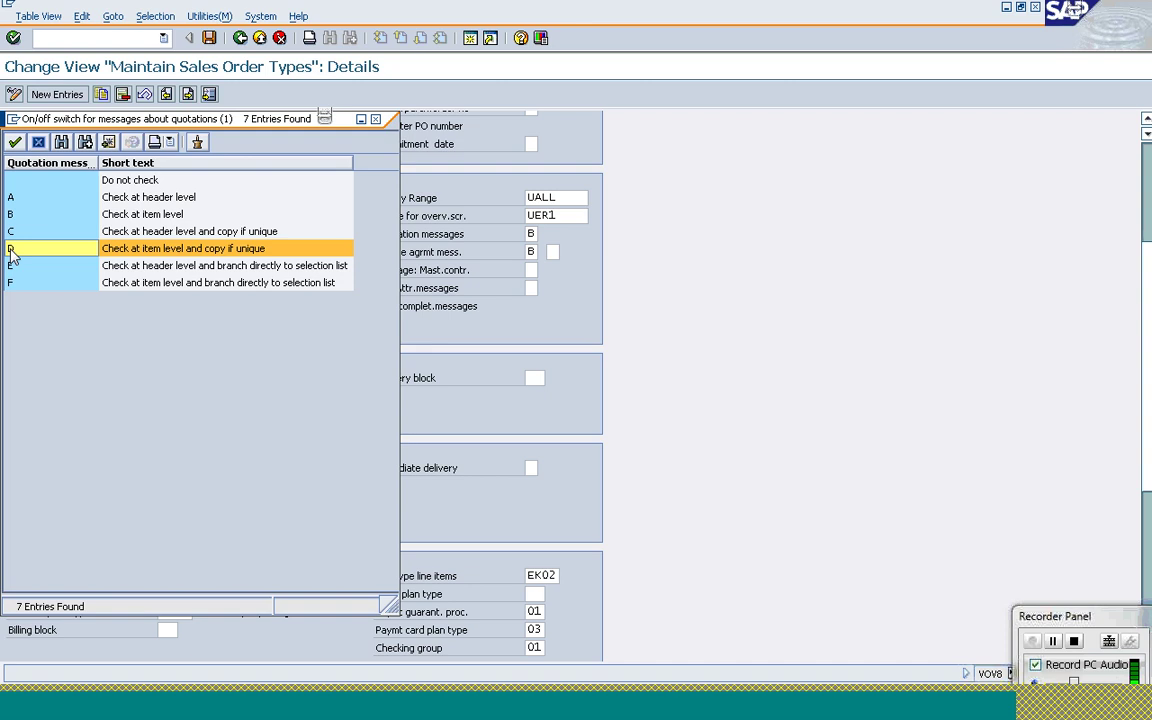
click(24, 269)
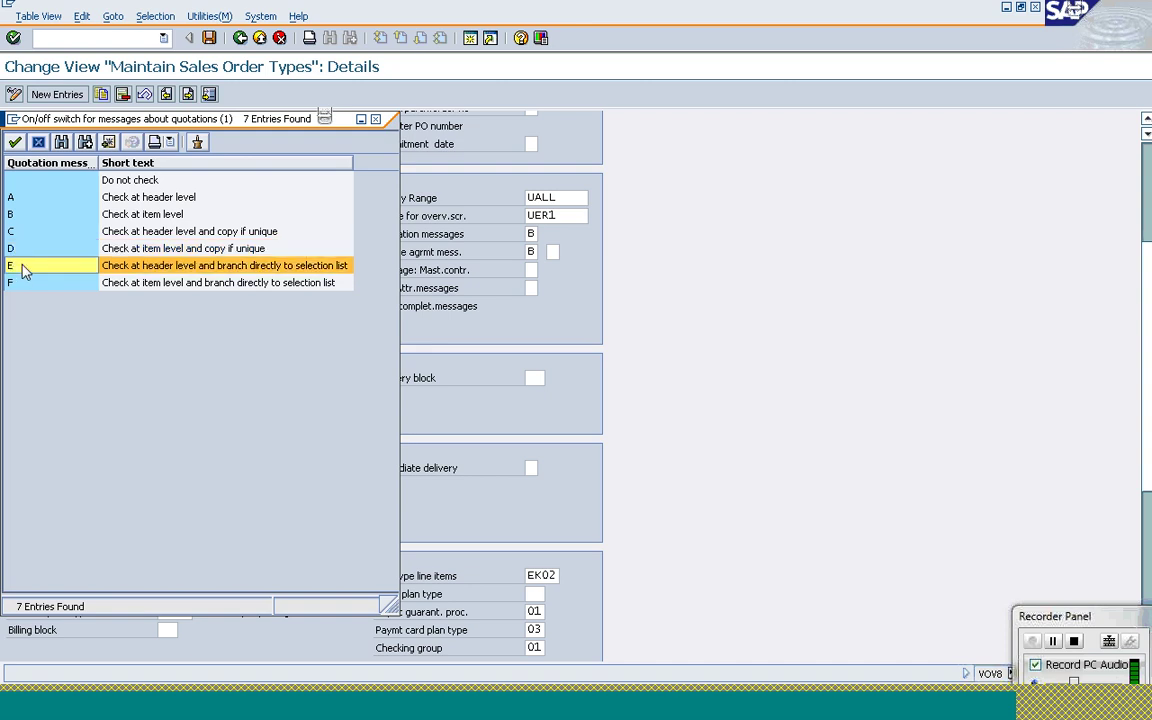
click(10, 249)
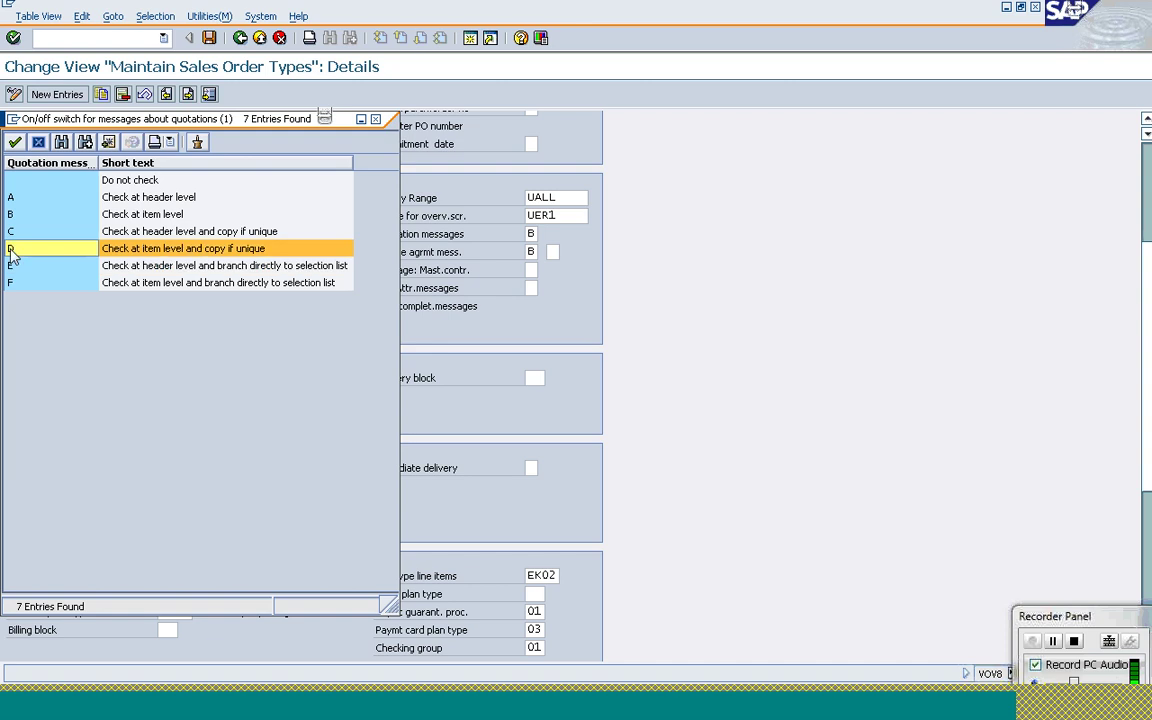
click(16, 262)
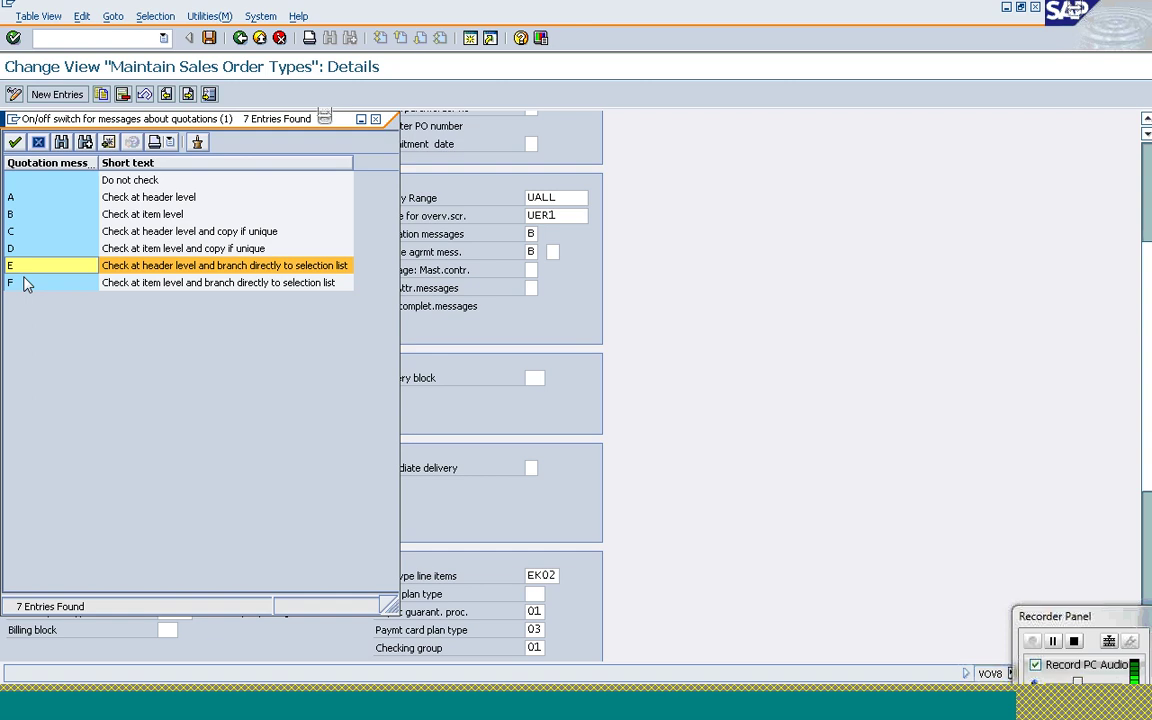
click(38, 143)
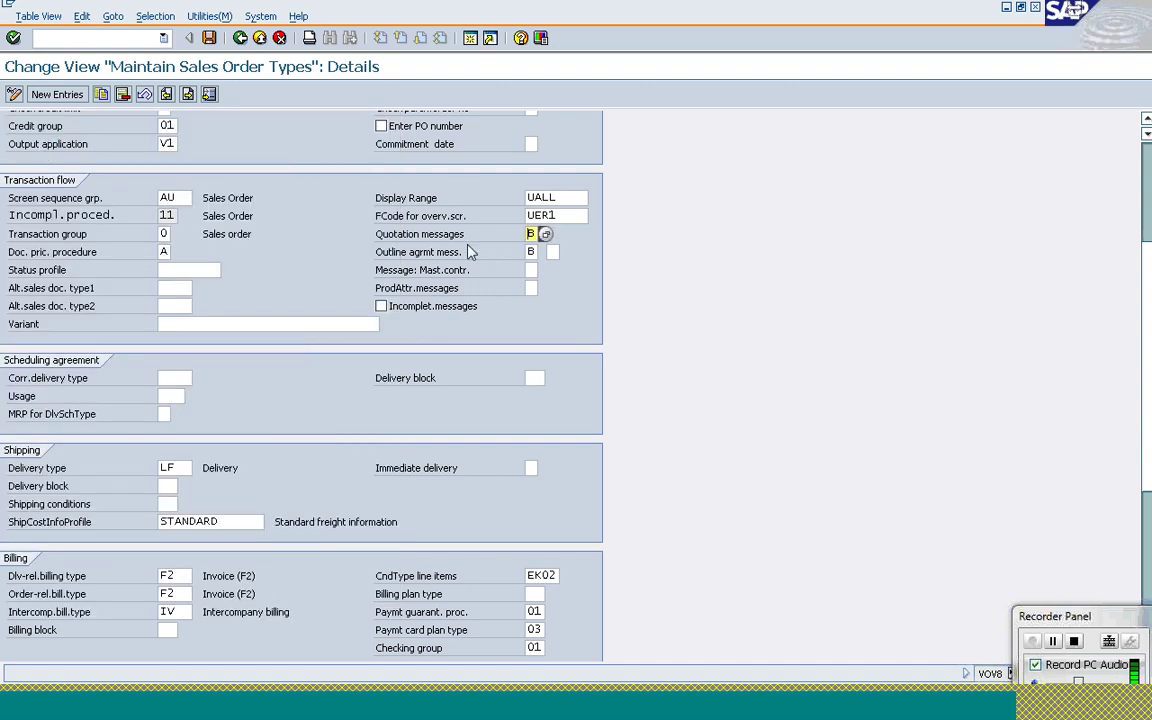
Step: Examine the outline agreement messages, delivery type, delivery-related billing type and lead time in days in the OR customizing
click(460, 257)
drag(1146, 257, 1150, 357)
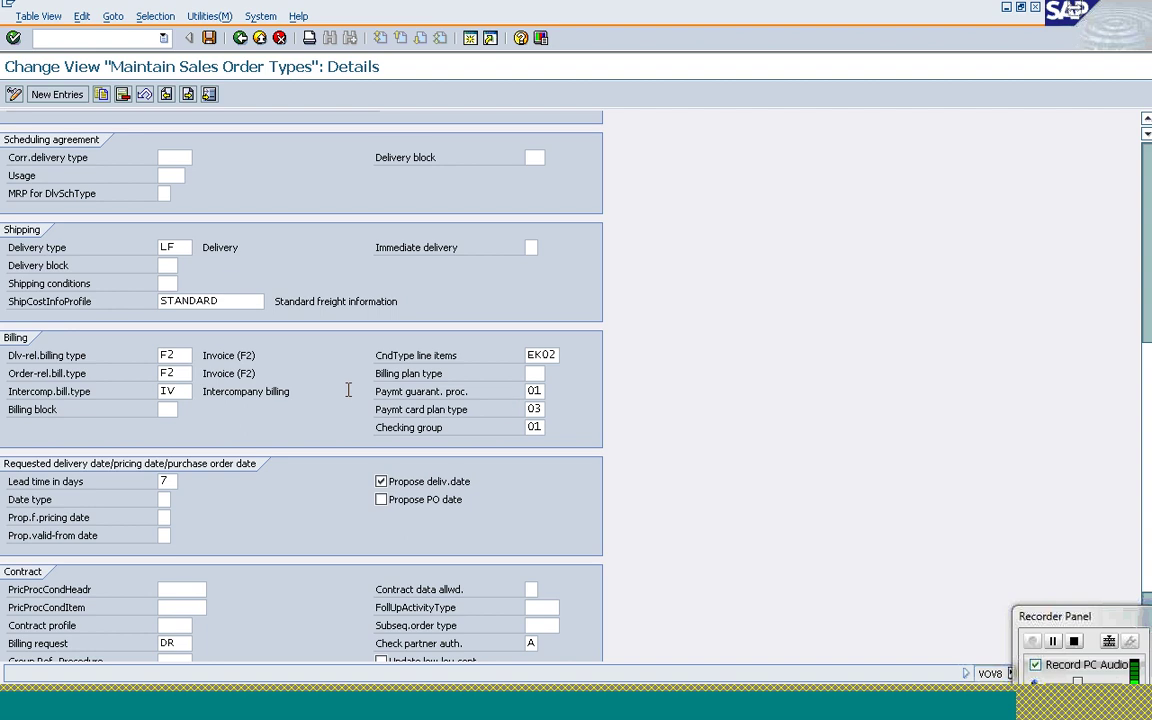
click(176, 247)
key(Return)
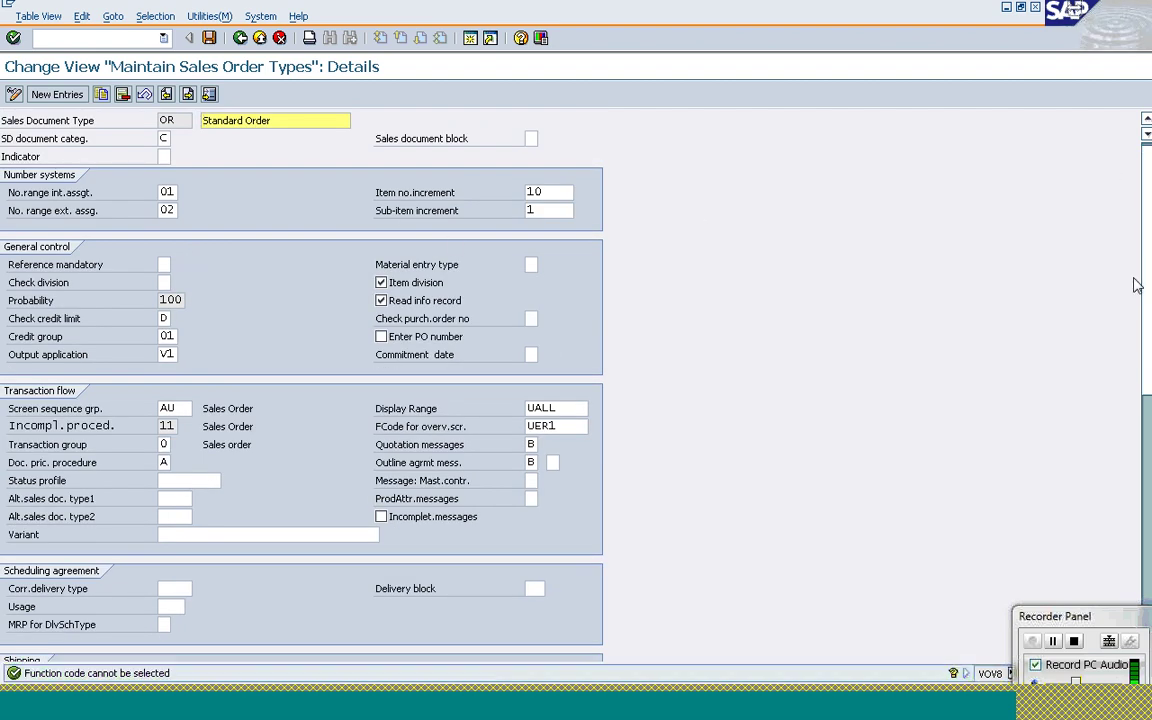
scroll(1145, 400, down, 8)
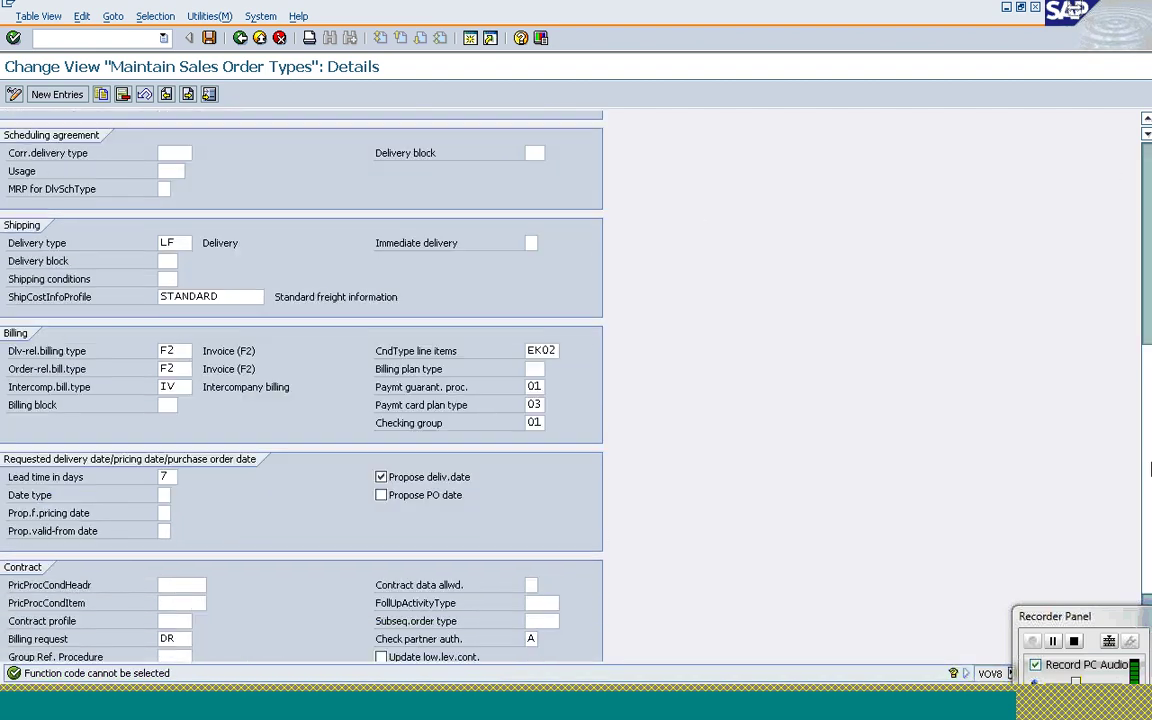
scroll(1149, 525, down, 2)
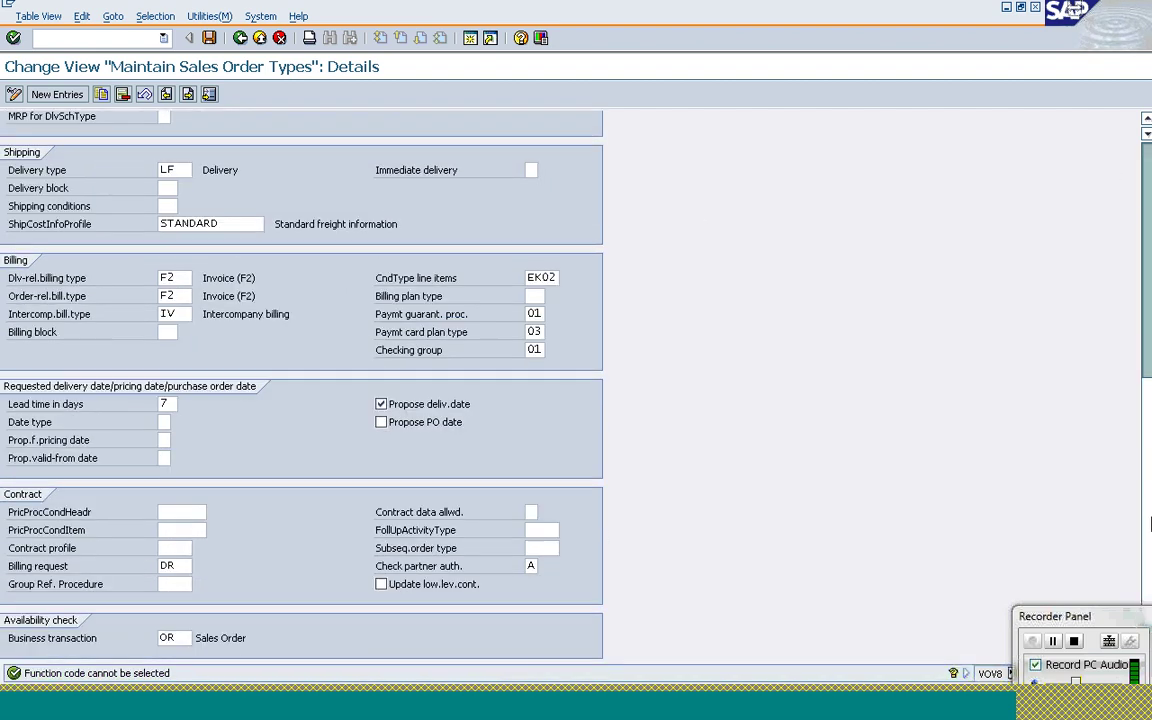
click(184, 278)
click(165, 404)
Step: Check the requested delivery date in the sales order session and switch back to the OR customizing
click(311, 713)
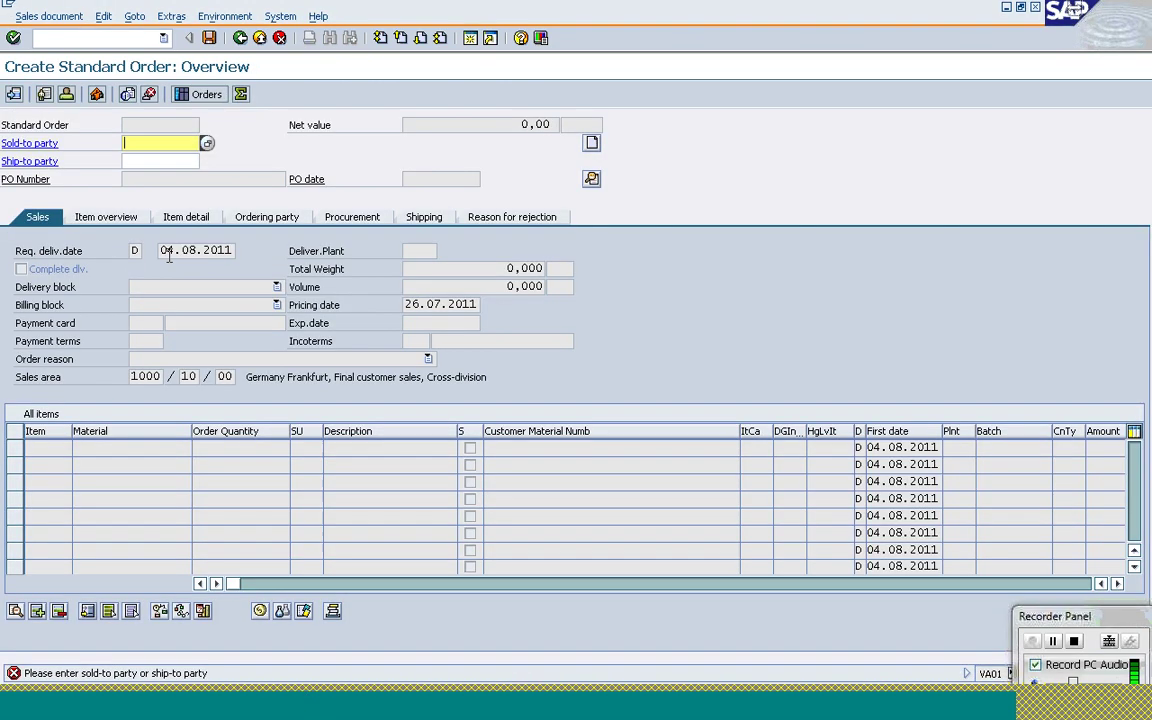
click(165, 251)
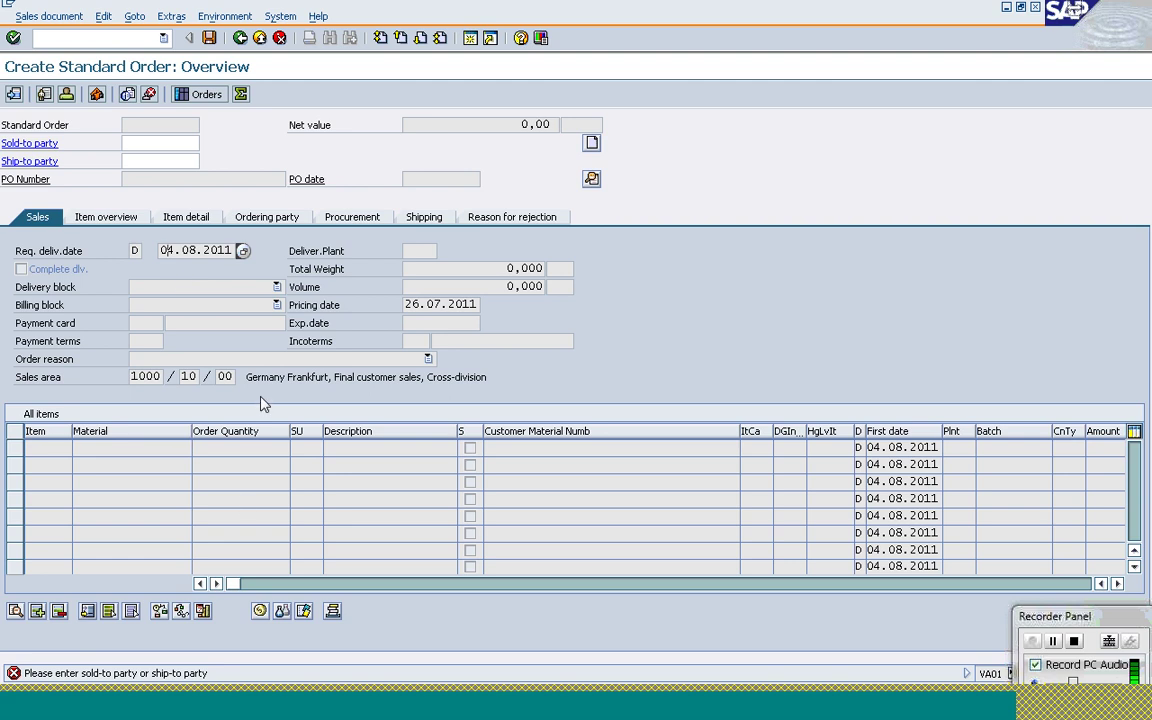
mouse_move(307, 698)
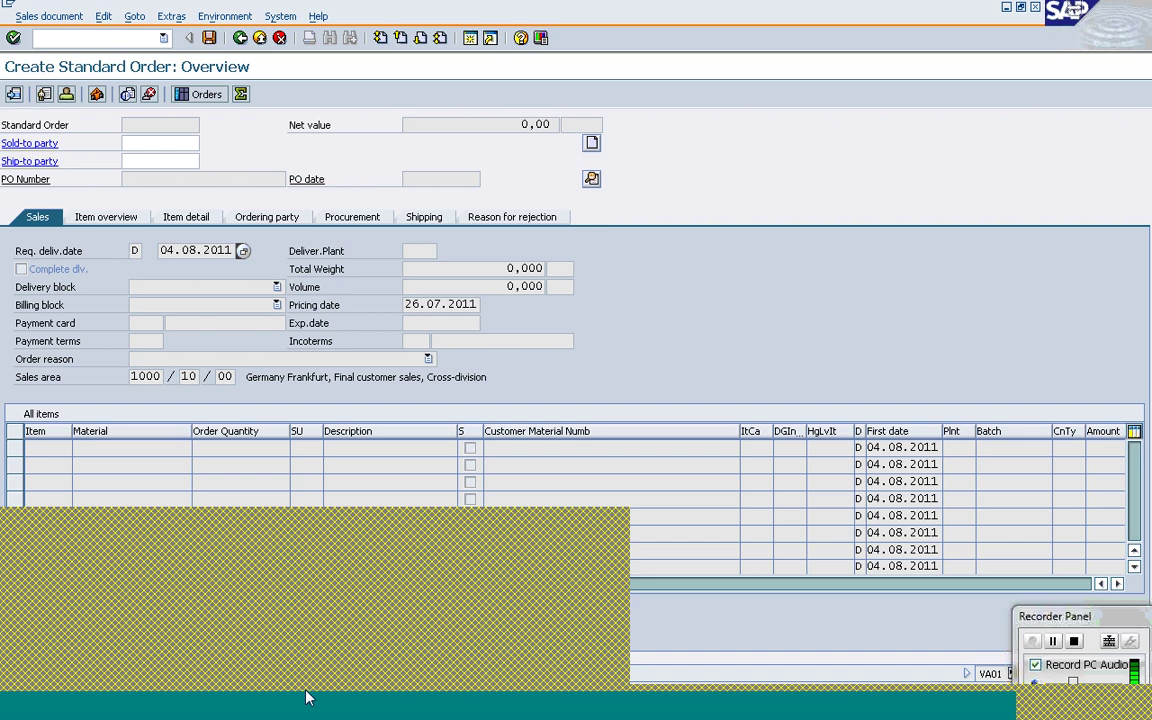
click(307, 636)
Step: Review the lead time and contract profile fields of OR, and go back over the settings up to the document type header
click(165, 404)
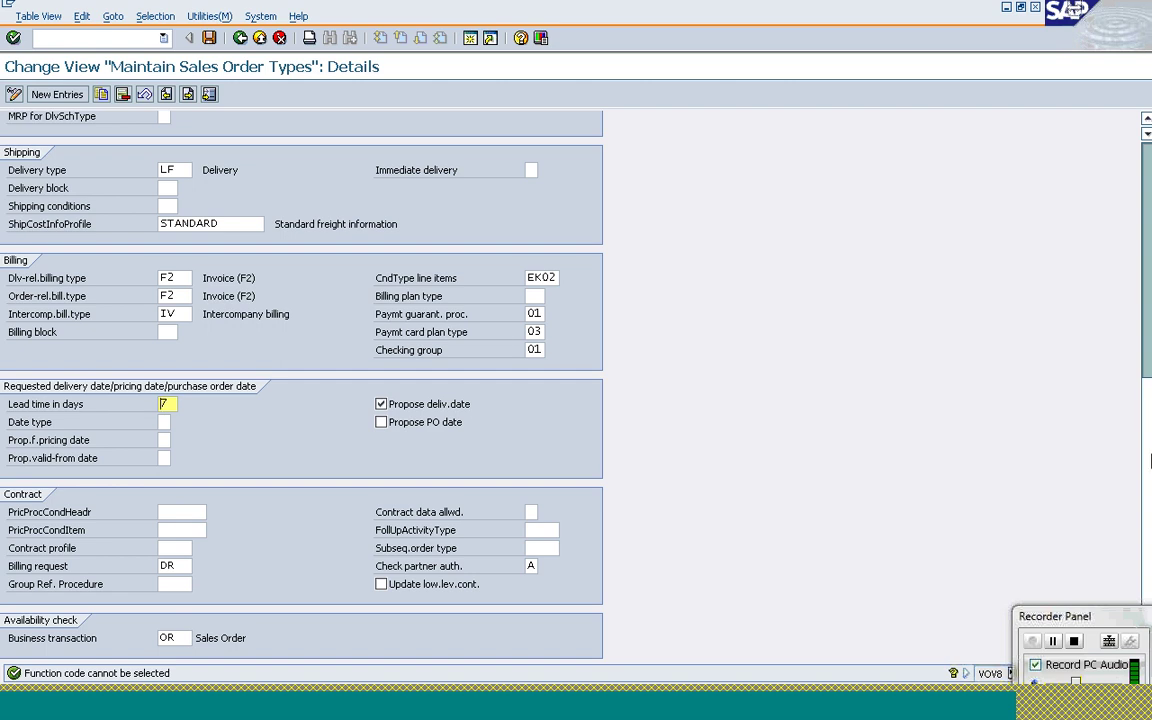
click(183, 547)
scroll(1148, 424, up, 4)
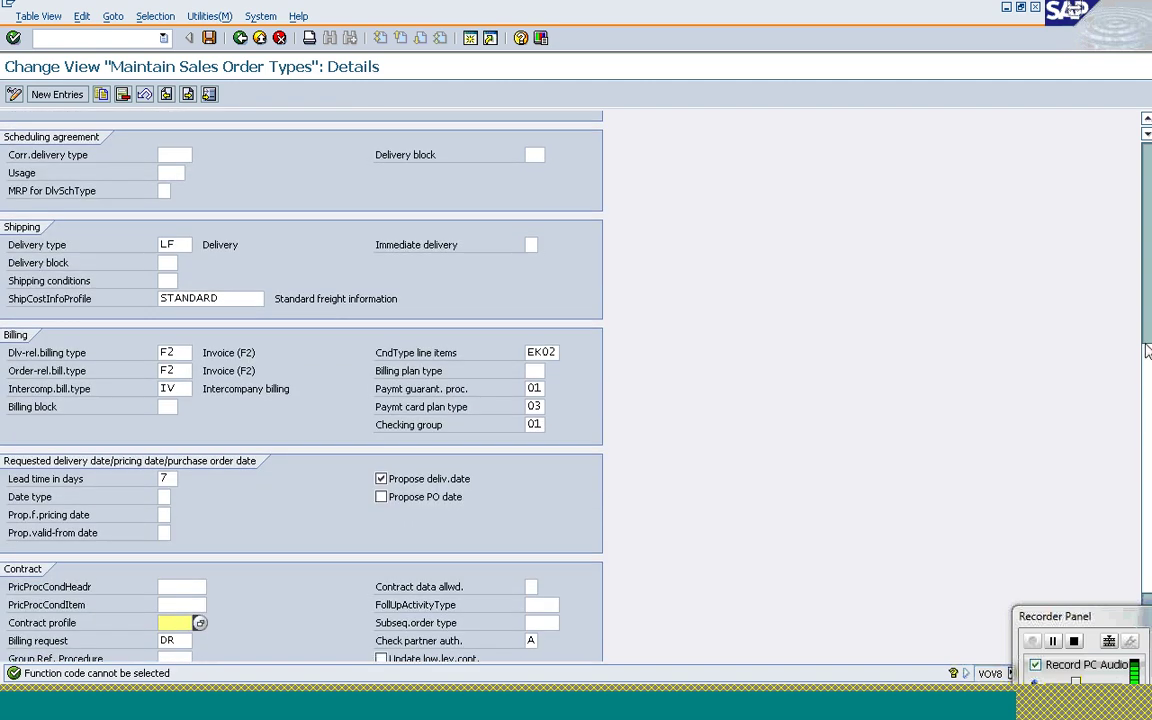
scroll(1148, 301, up, 5)
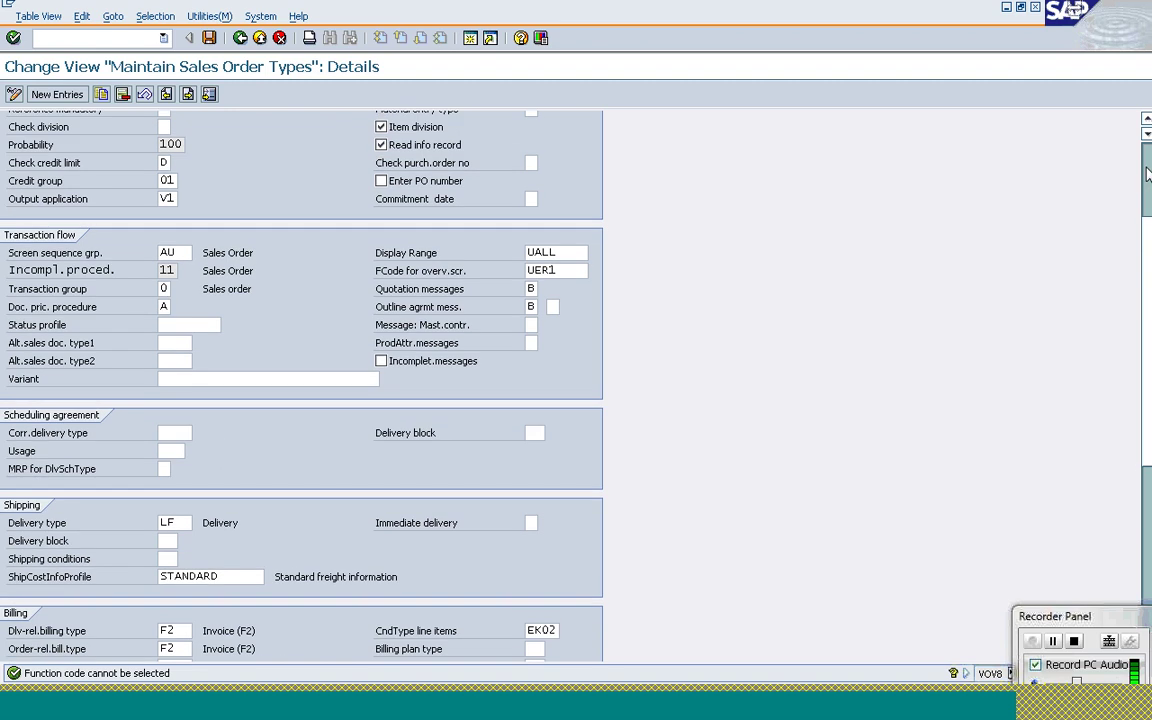
scroll(1147, 301, up, 3)
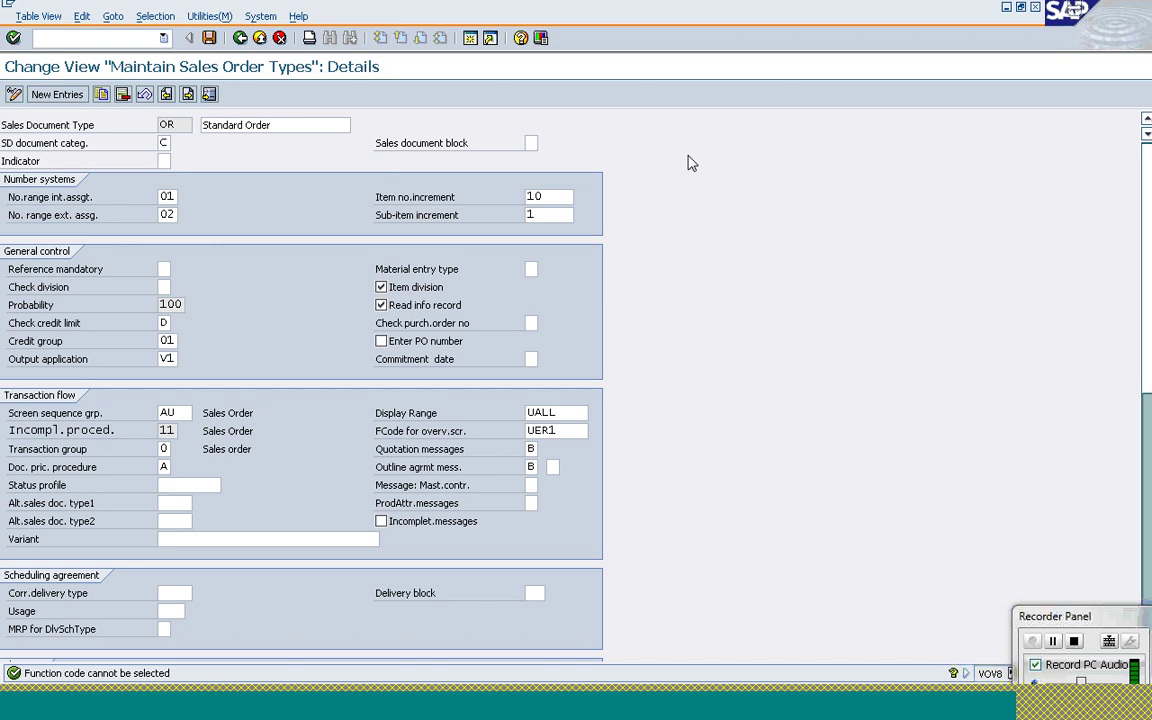
Step: Return to the list of sales document types, position it at CS and open the details of Cash Sale
click(241, 38)
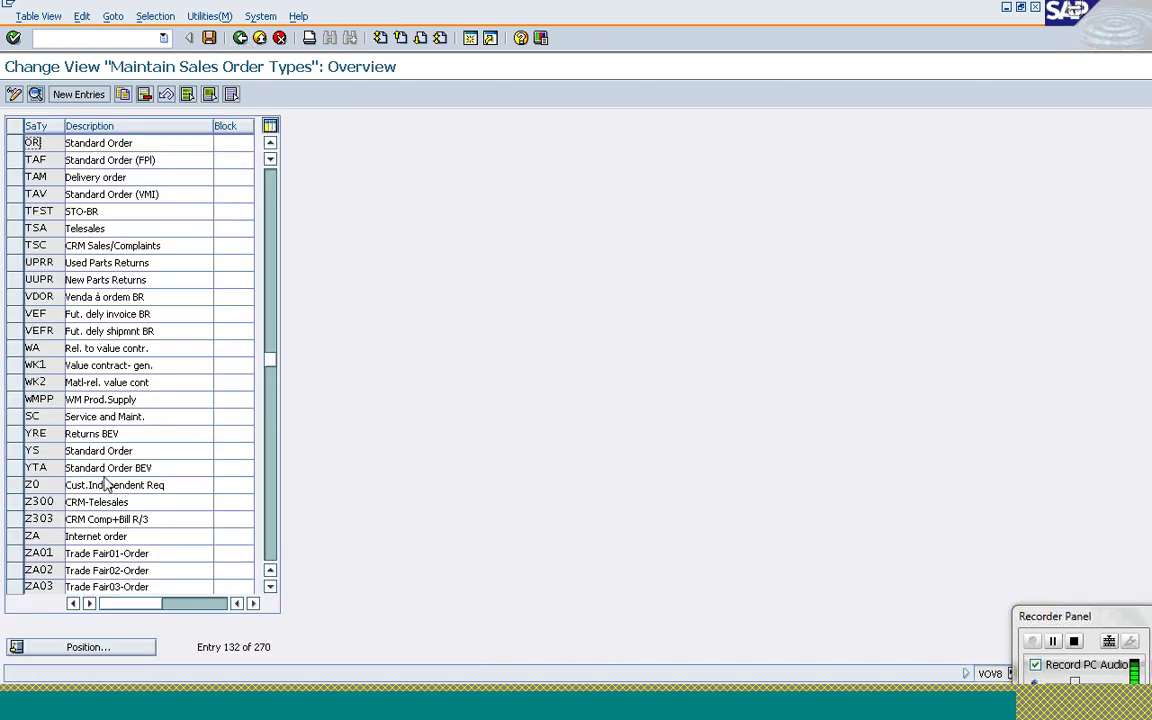
click(65, 647)
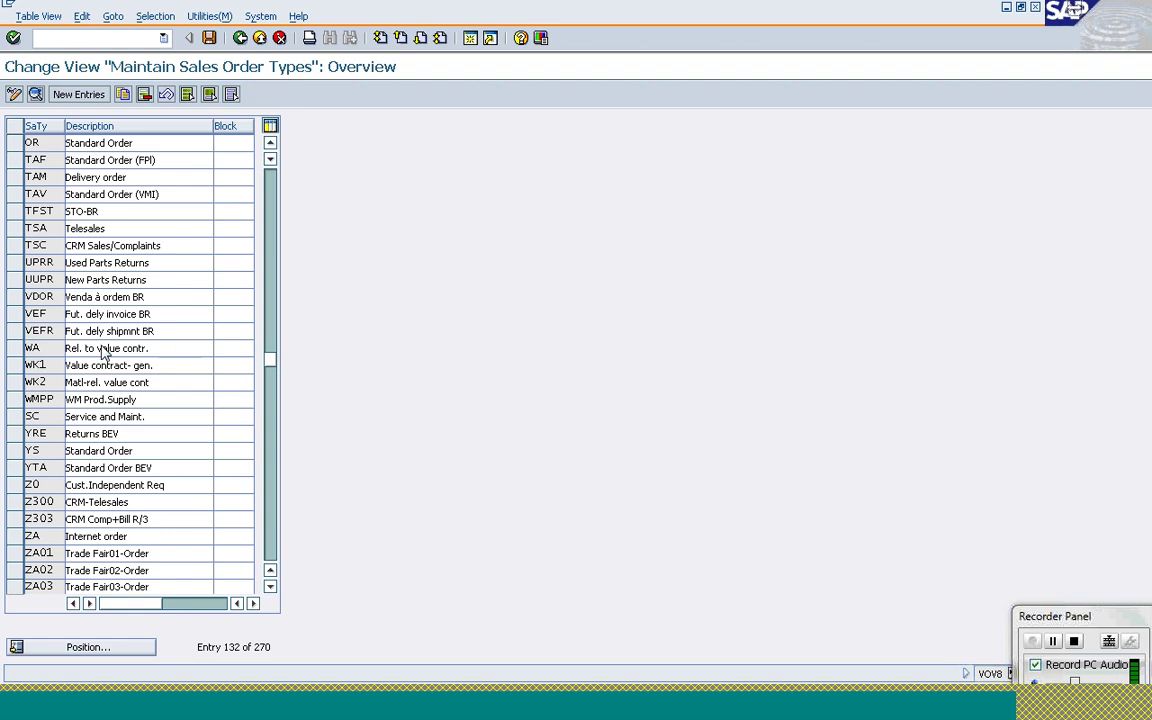
text(CS)
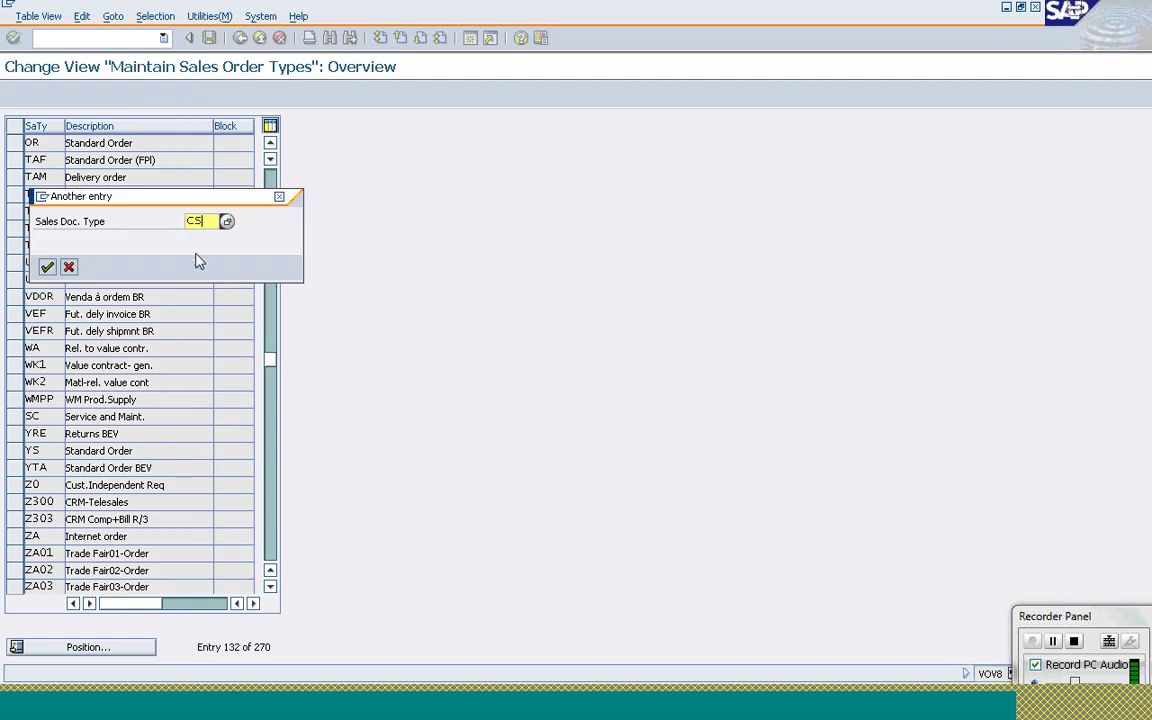
key(Return)
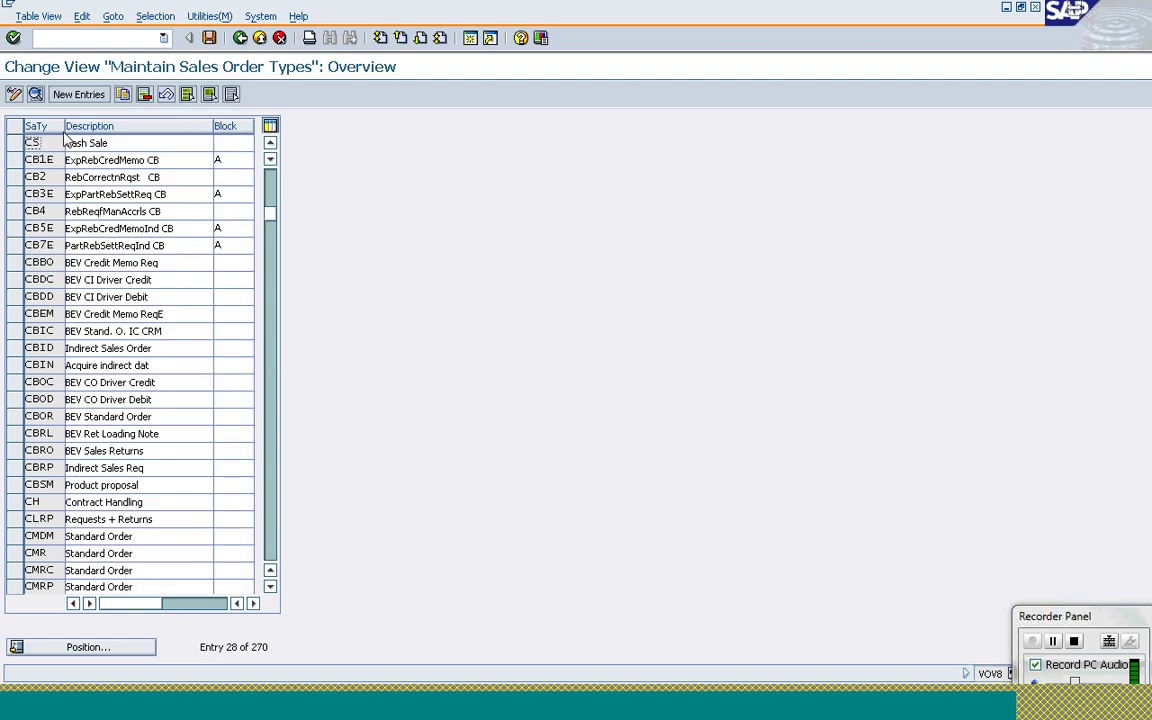
double_click(52, 145)
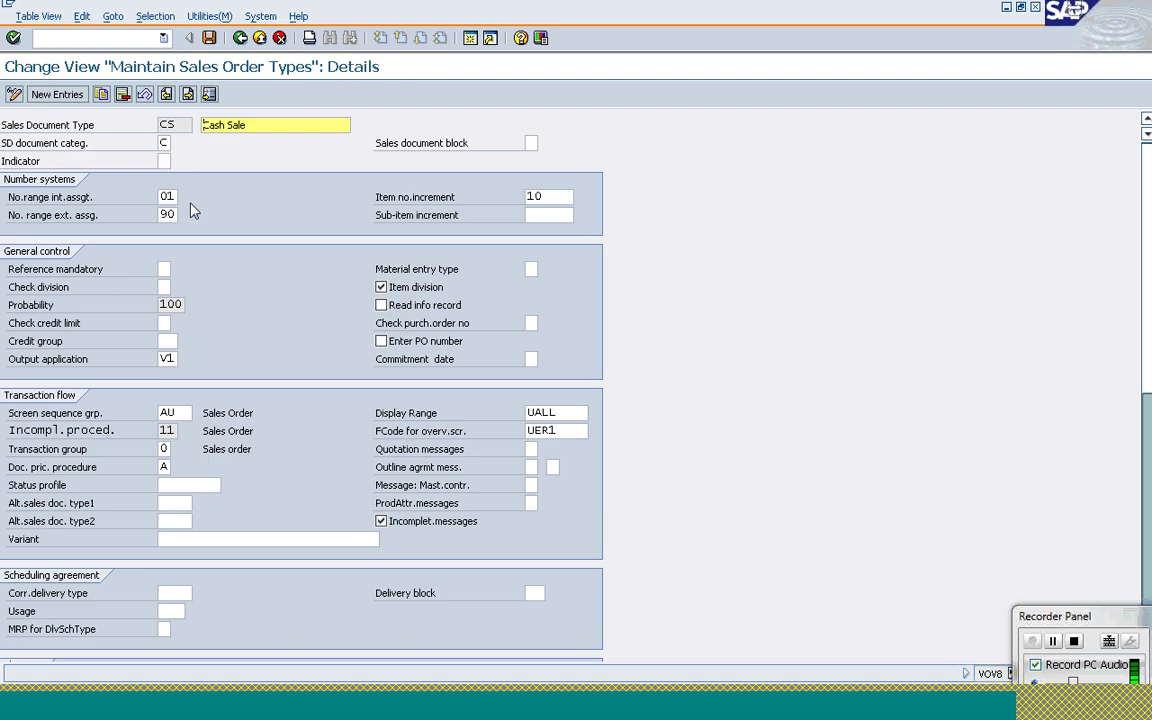
Step: Examine the external number range, sub-item increment, credit limit check and credit group of document type CS
click(166, 215)
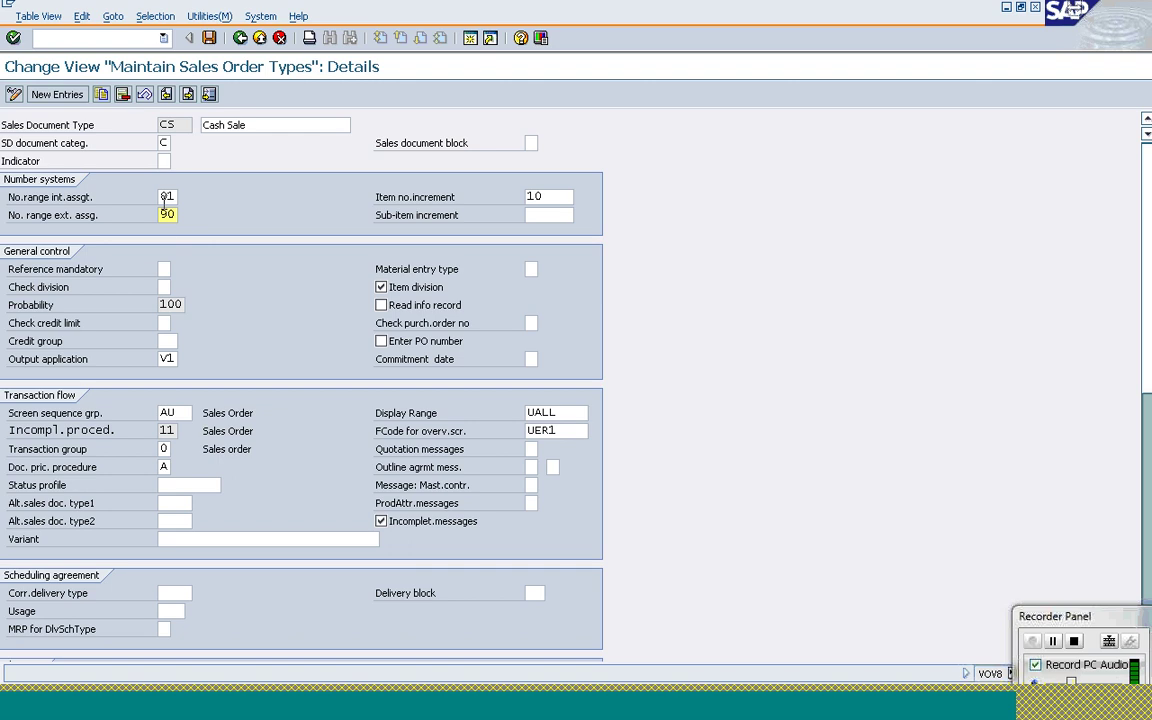
click(551, 213)
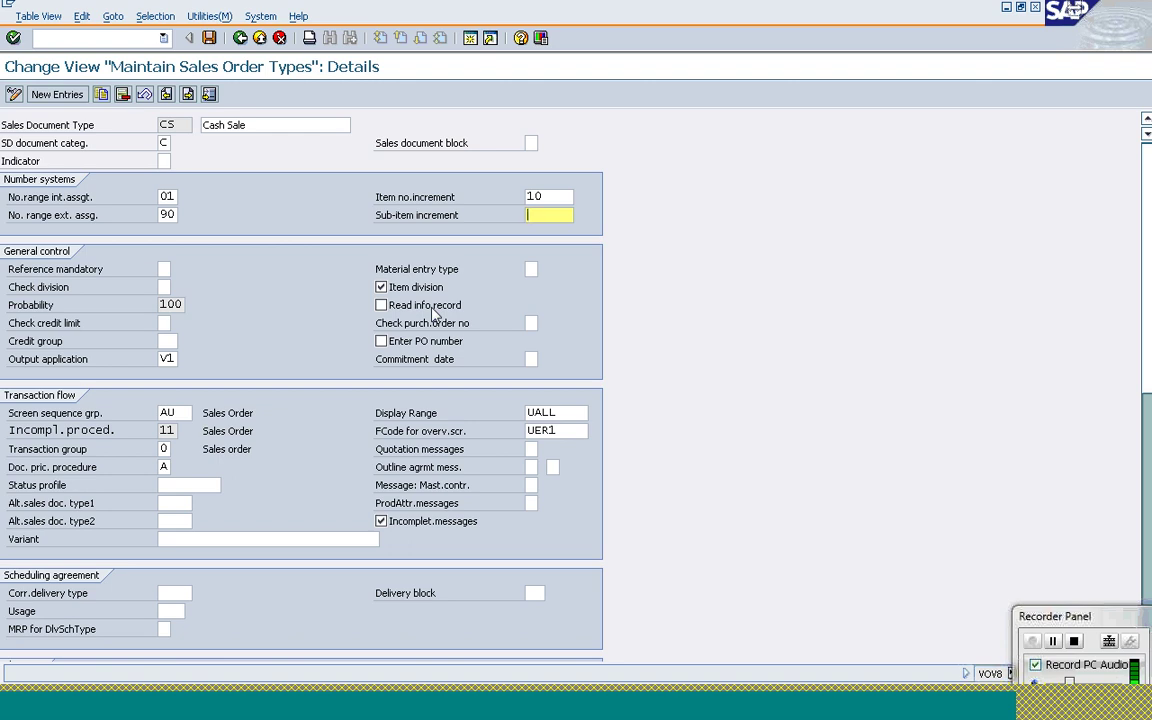
click(166, 323)
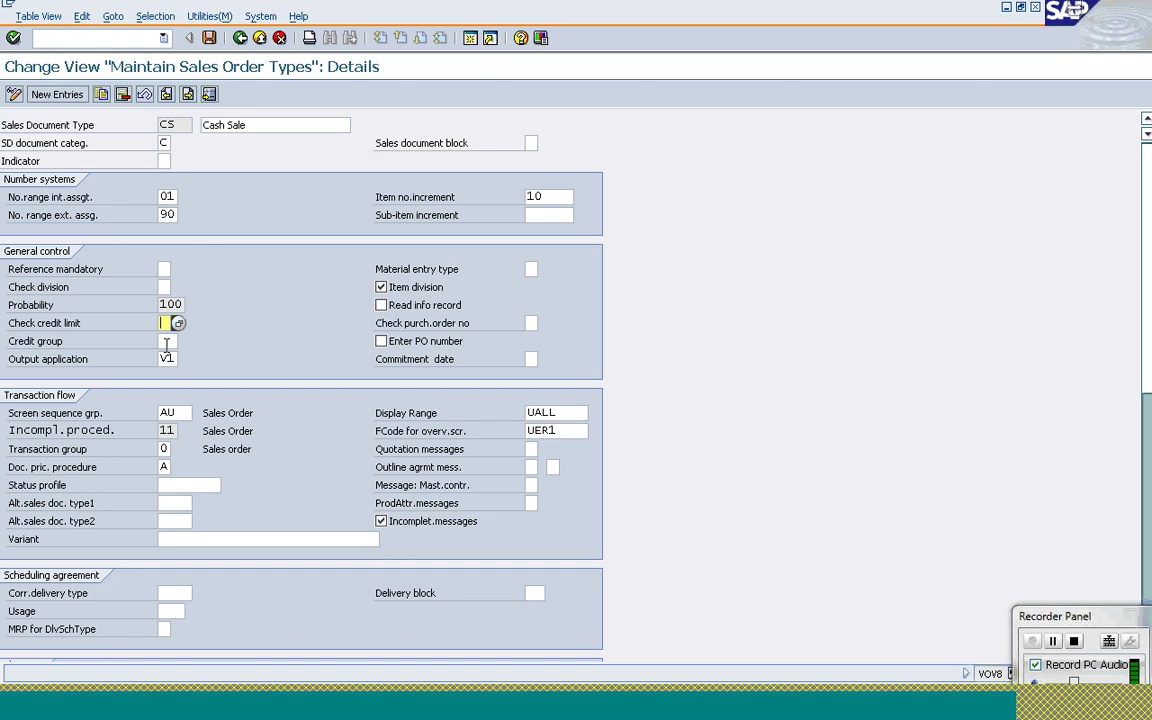
click(166, 341)
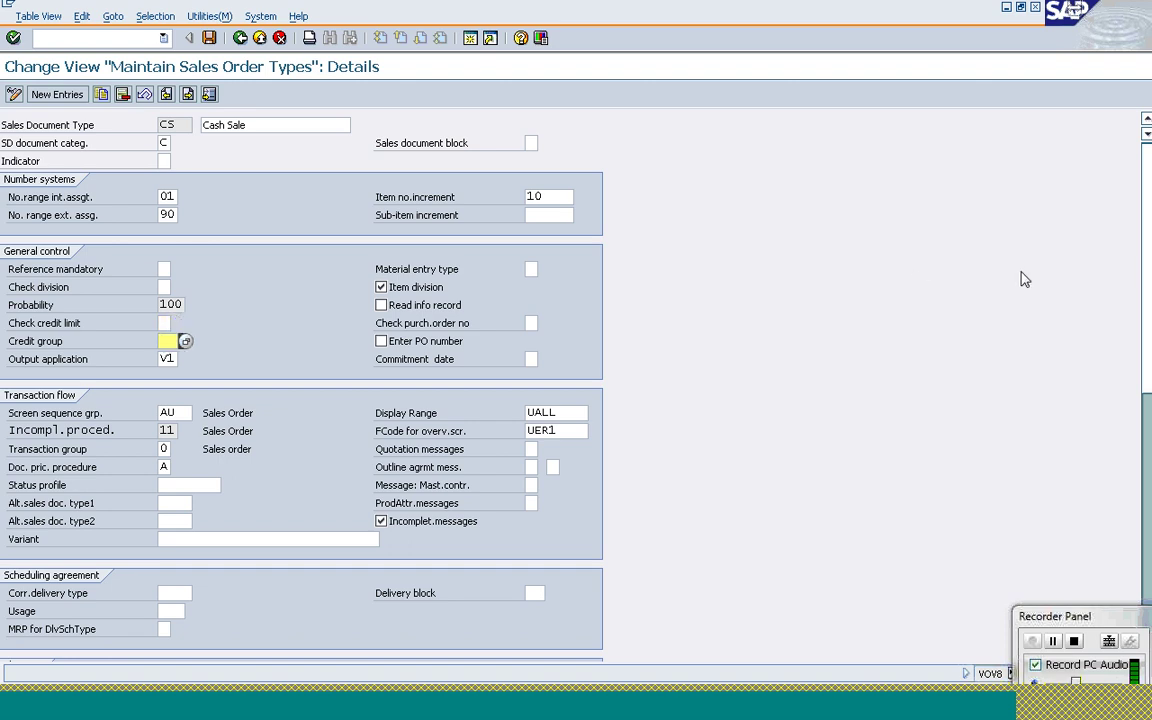
Step: Examine the shipping settings of document type CS, focusing on the immediate delivery indicator and the delivery type
scroll(1150, 355, down, 4)
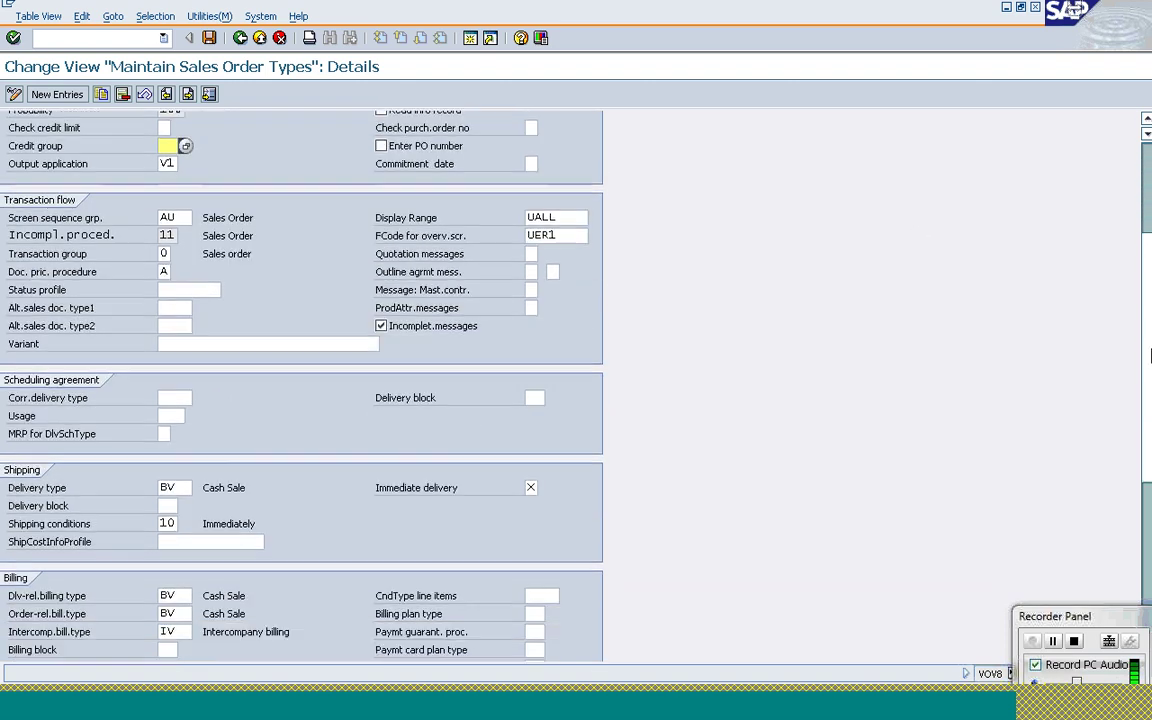
scroll(1150, 380, down, 1)
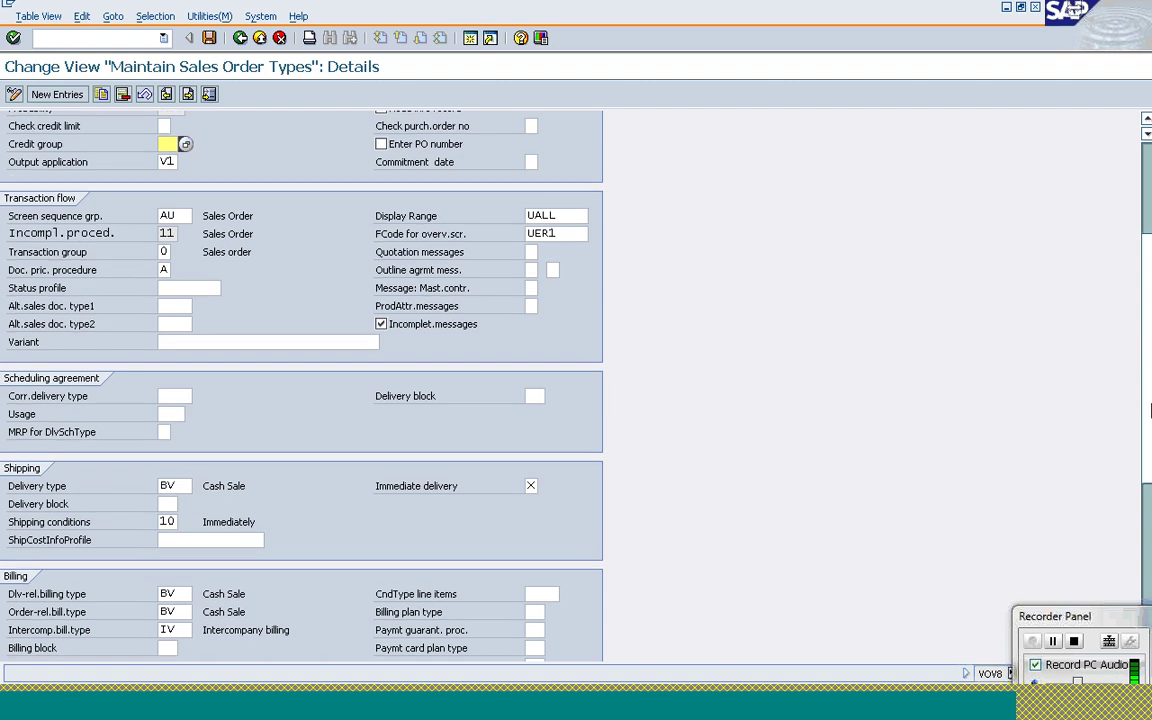
scroll(1150, 410, down, 3)
scroll(647, 417, down, 2)
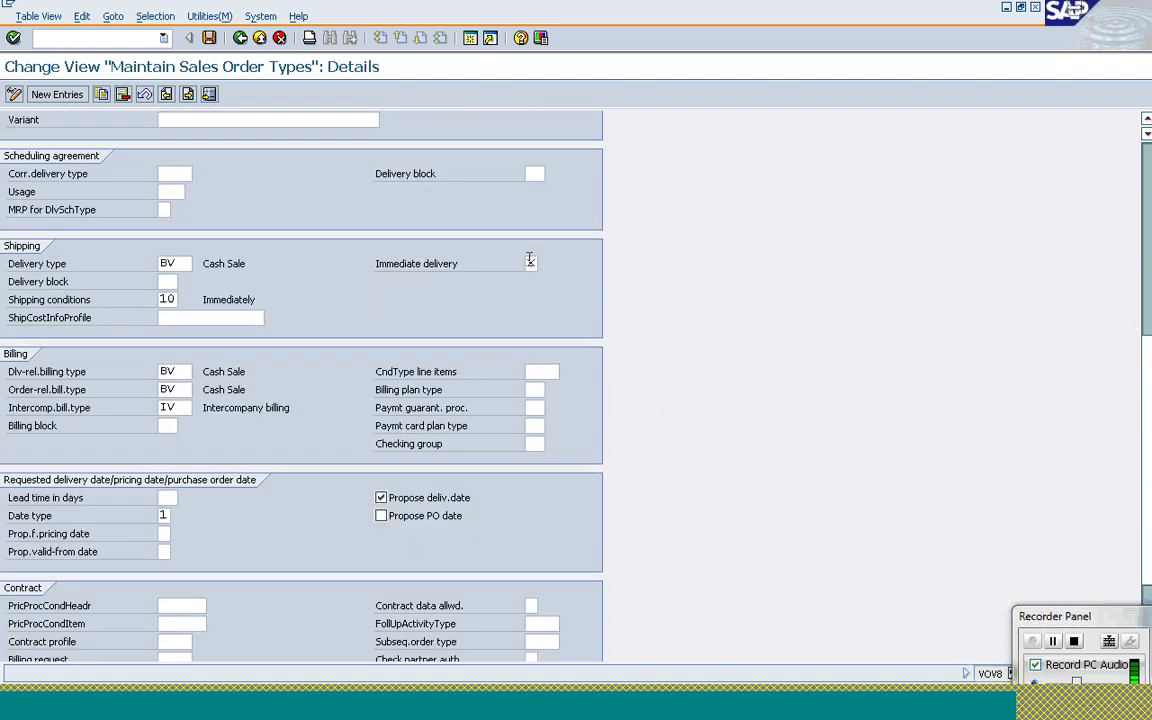
click(531, 263)
click(171, 264)
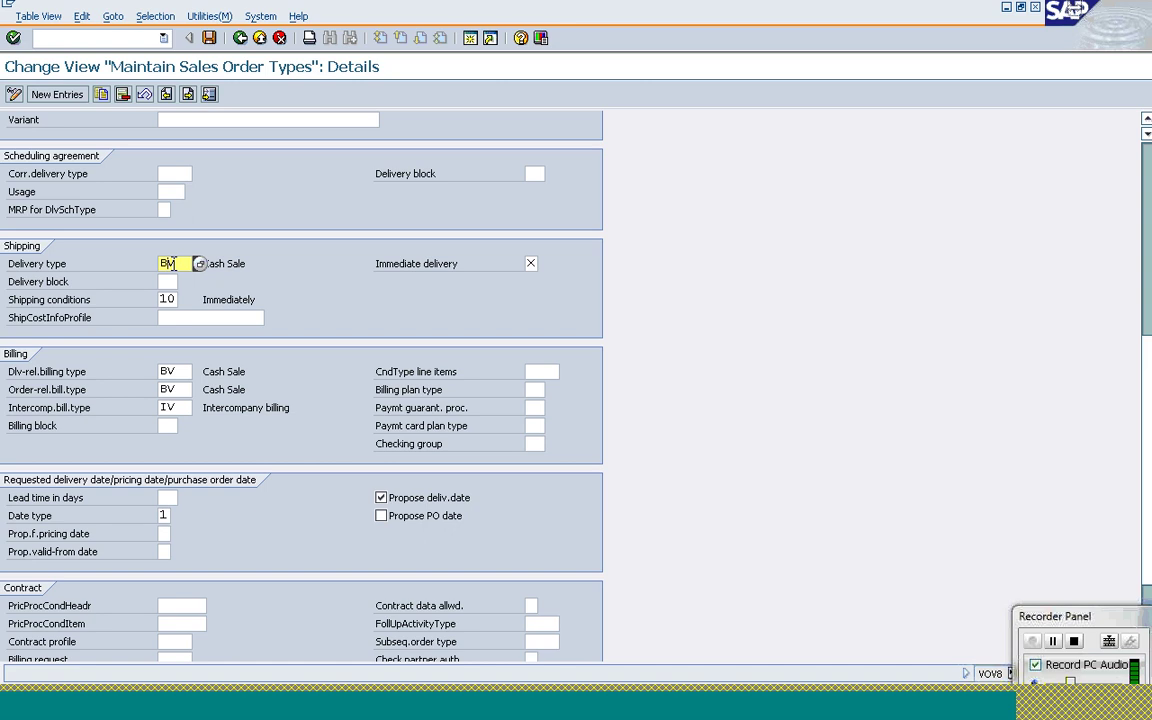
Step: Examine the shipping conditions setting of document type CS and its description in the shipping section
click(163, 299)
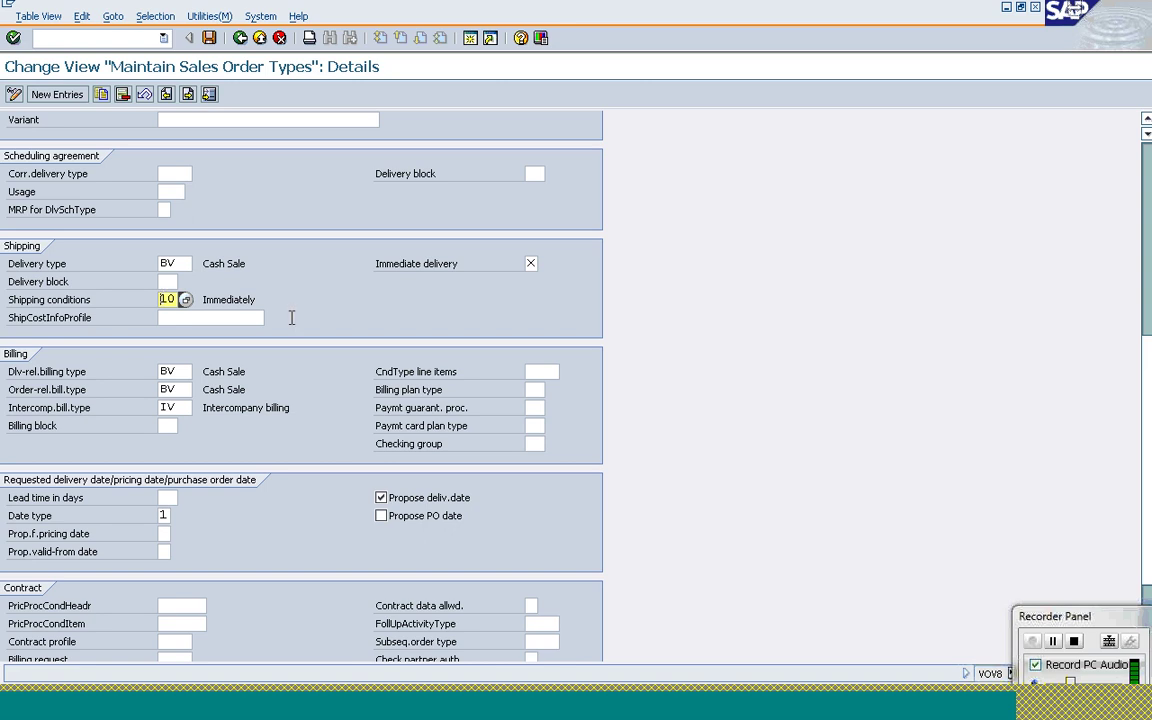
click(241, 299)
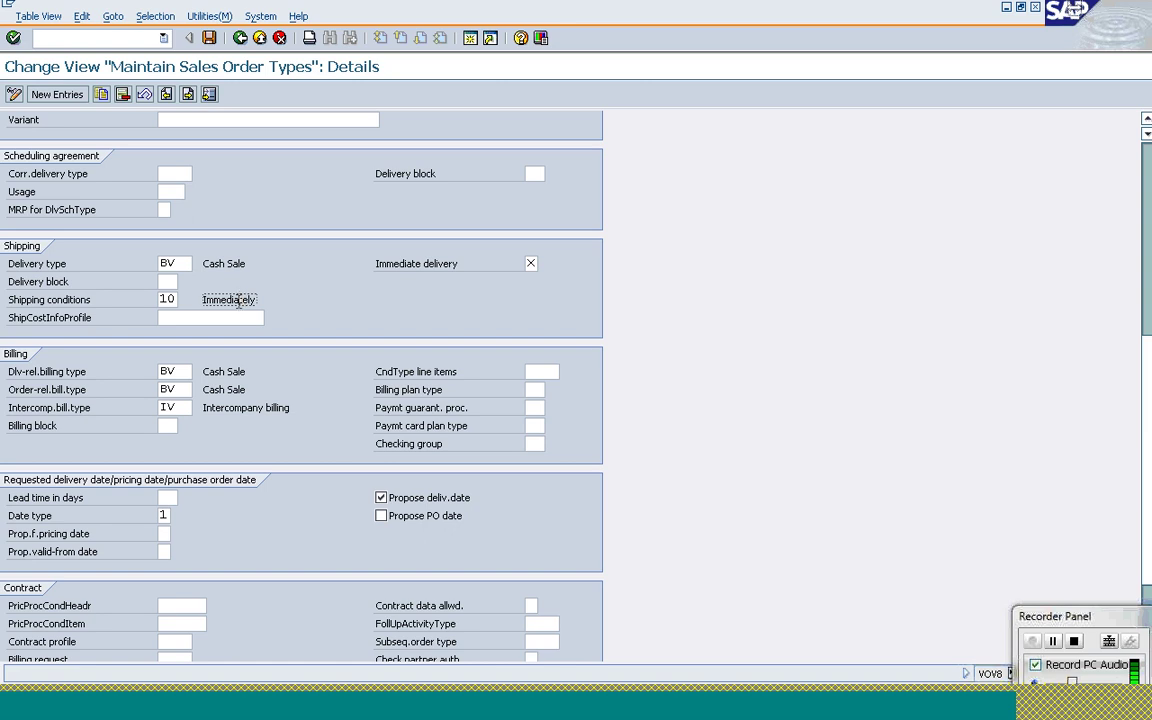
double_click(167, 299)
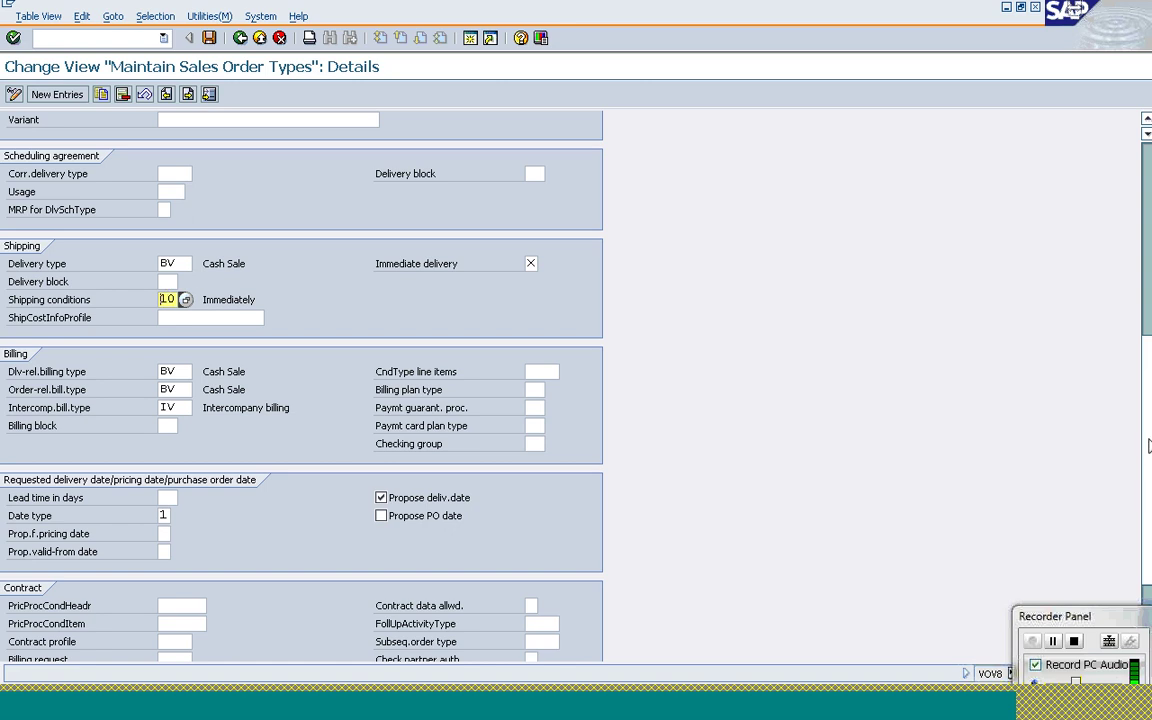
Step: Compare the delivery-related and order-related billing types in the billing section of document type CS
scroll(826, 519, down, 4)
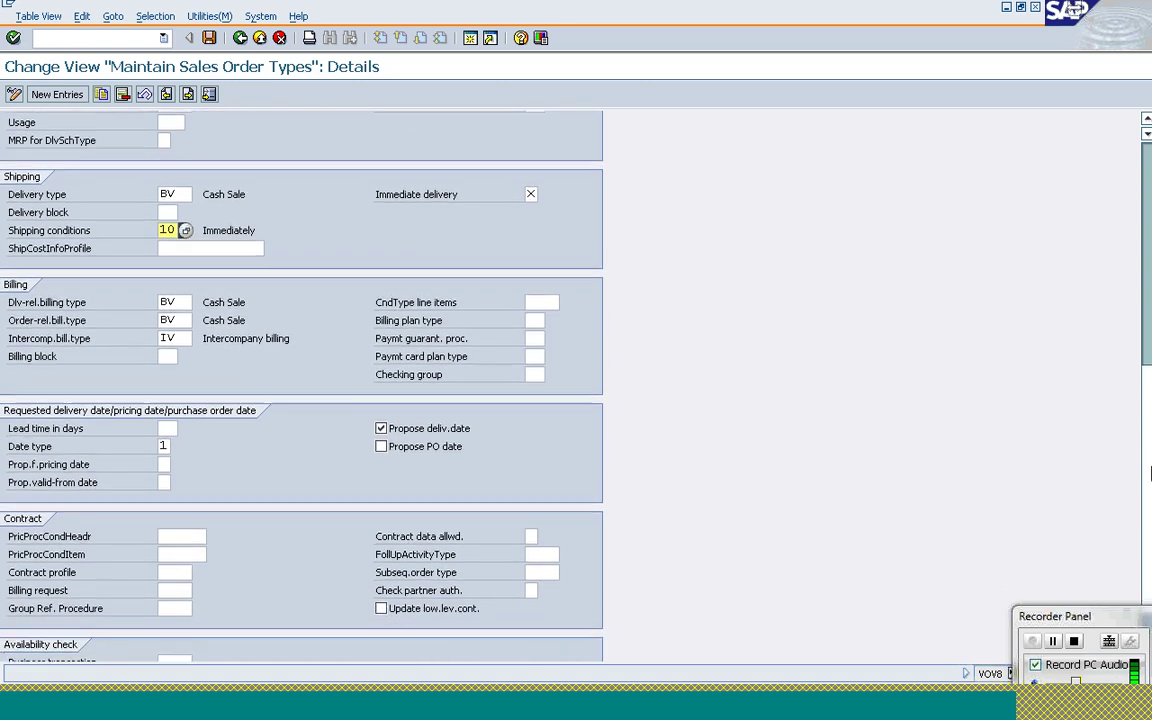
scroll(826, 519, down, 1)
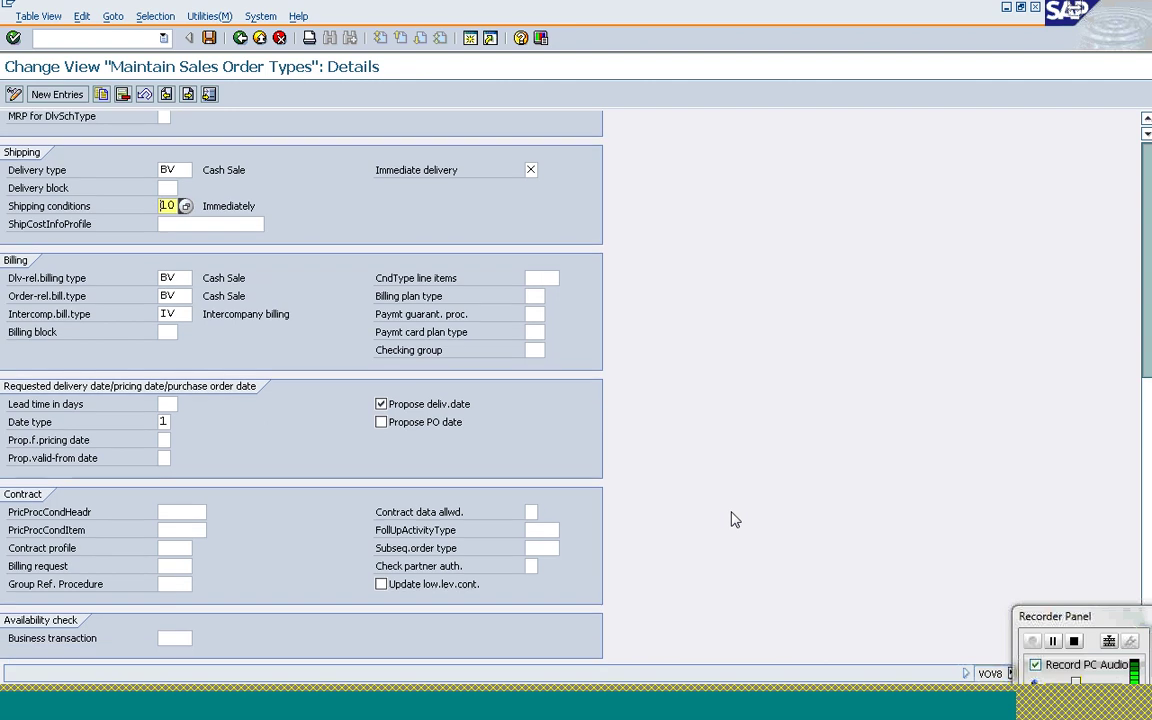
click(168, 278)
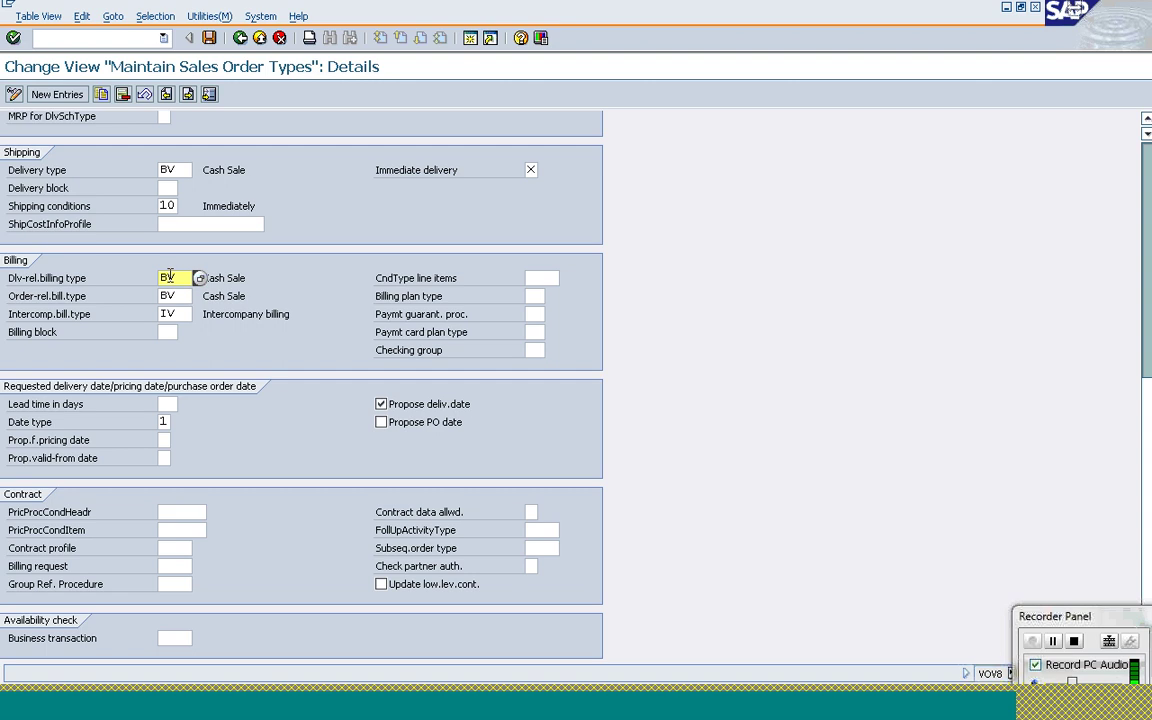
key(Down)
key(Up)
key(Down)
key(Up)
key(Down)
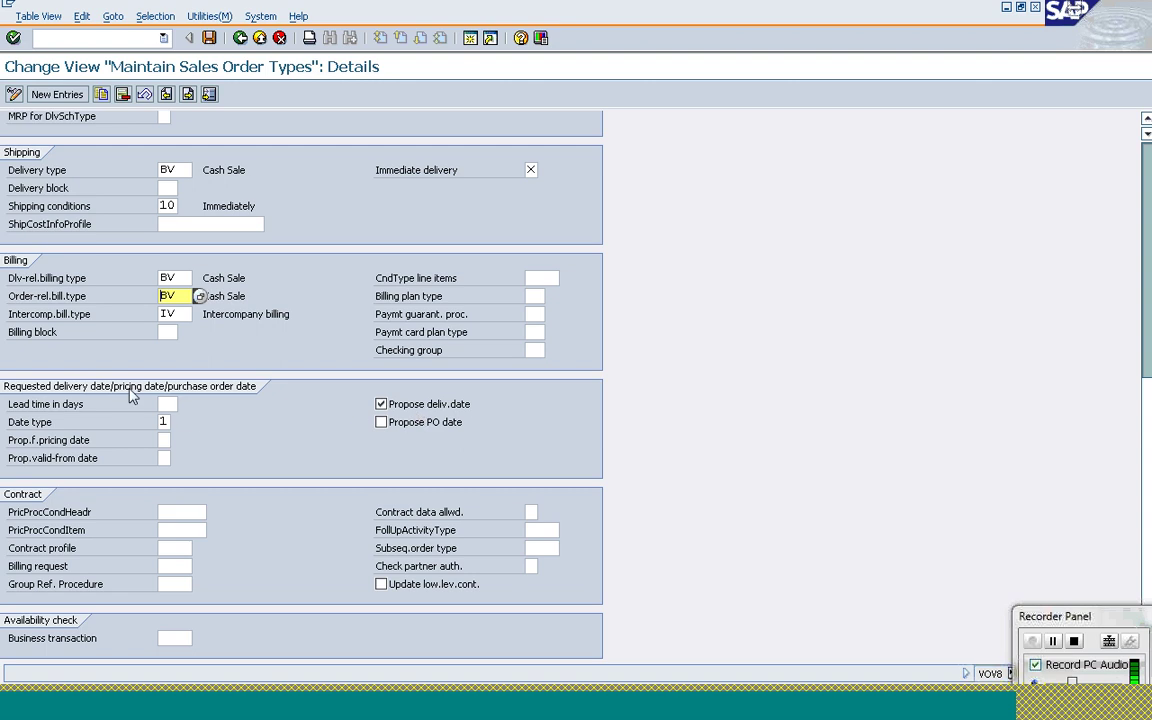
Step: Review the lead time and billing request fields of CS, and go back up to the document type header
click(169, 404)
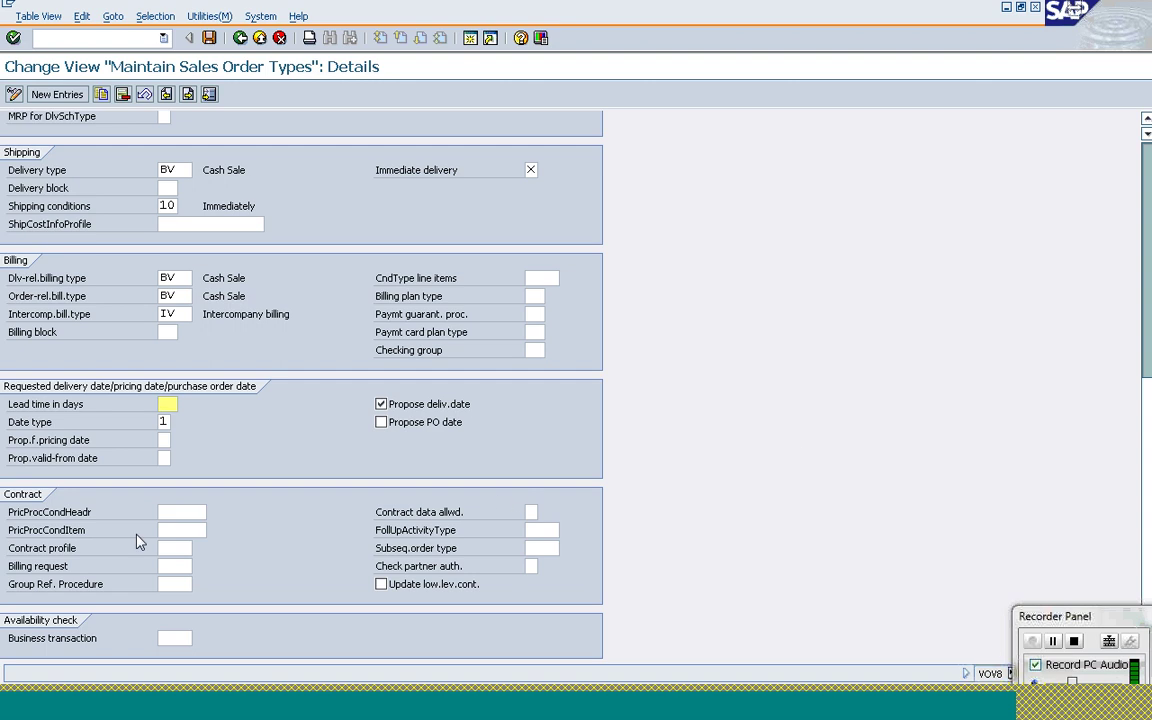
click(185, 566)
key(Return)
click(185, 566)
scroll(1148, 418, up, 10)
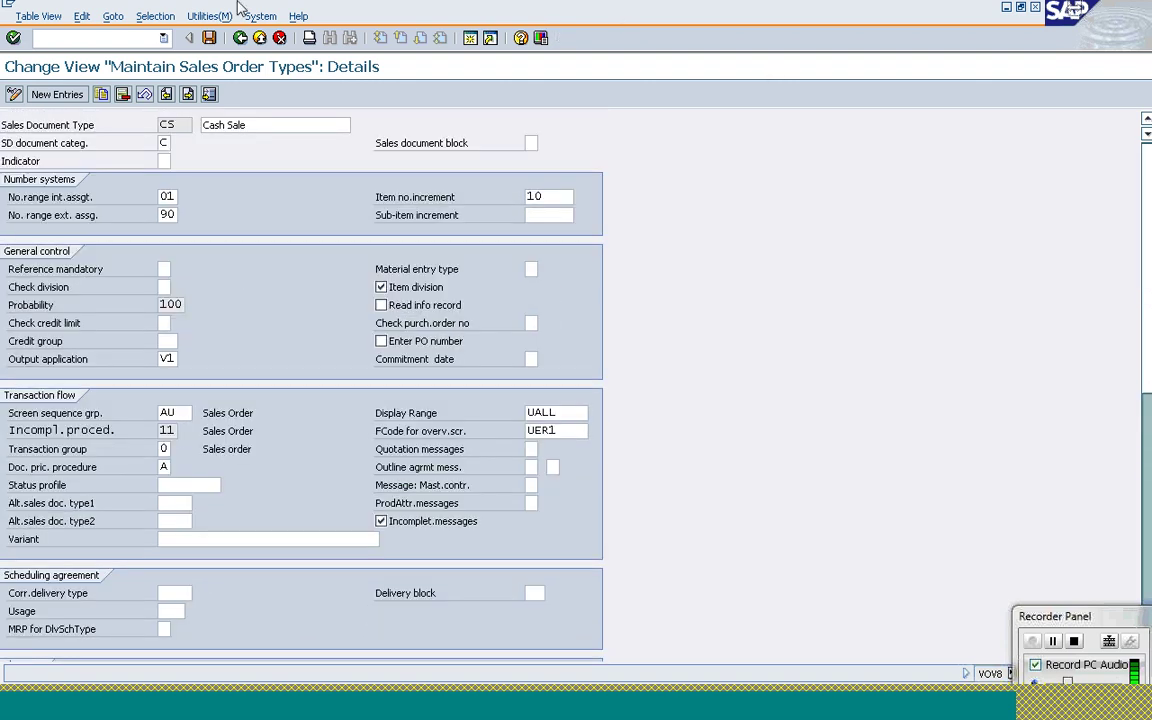
Step: Return to the list of sales document types, position it at FD and select the free-of-charge delivery entry
click(240, 38)
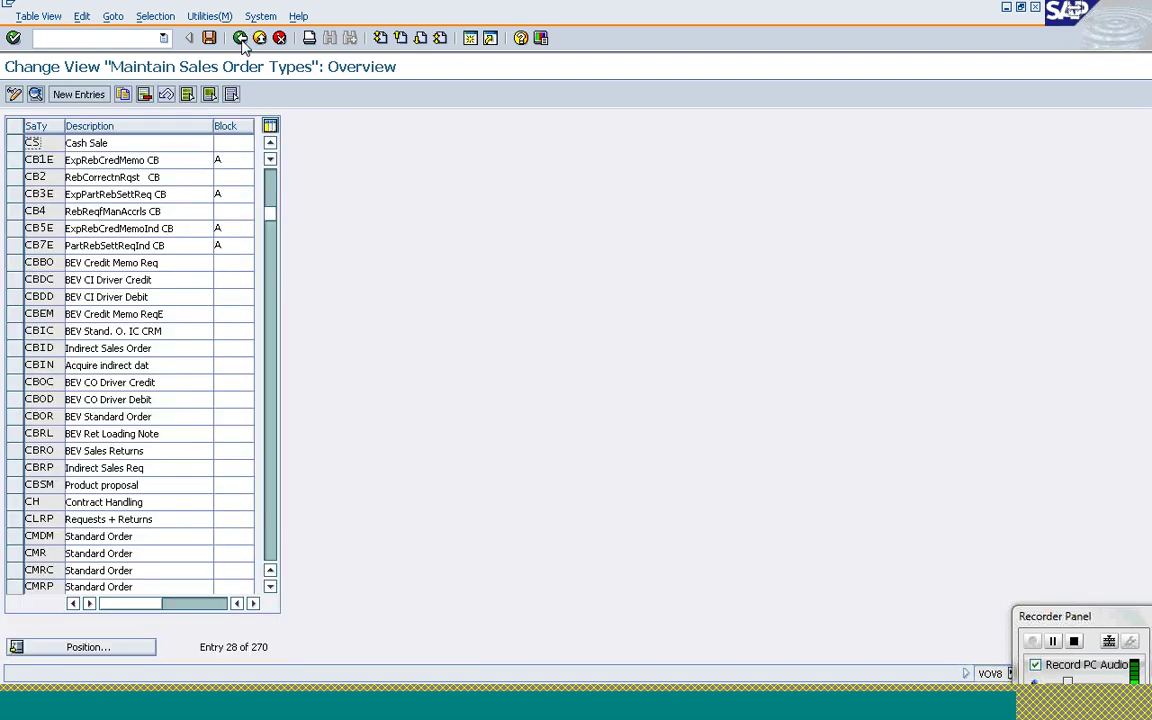
click(88, 647)
text(FD)
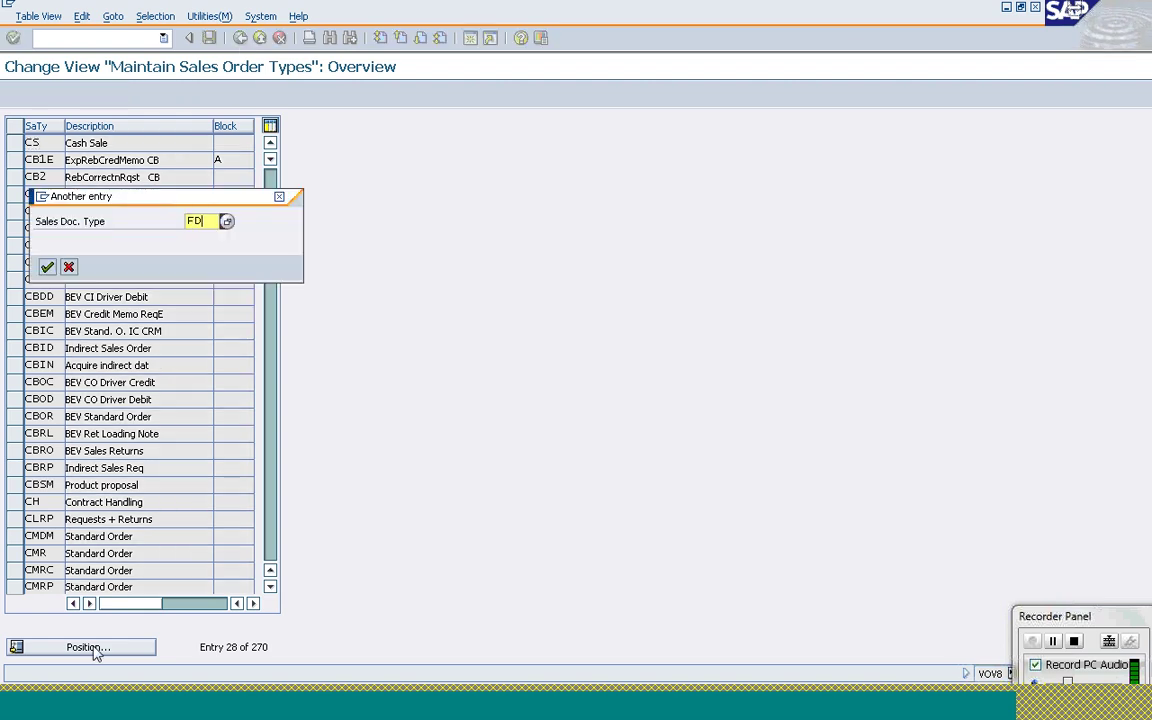
key(Return)
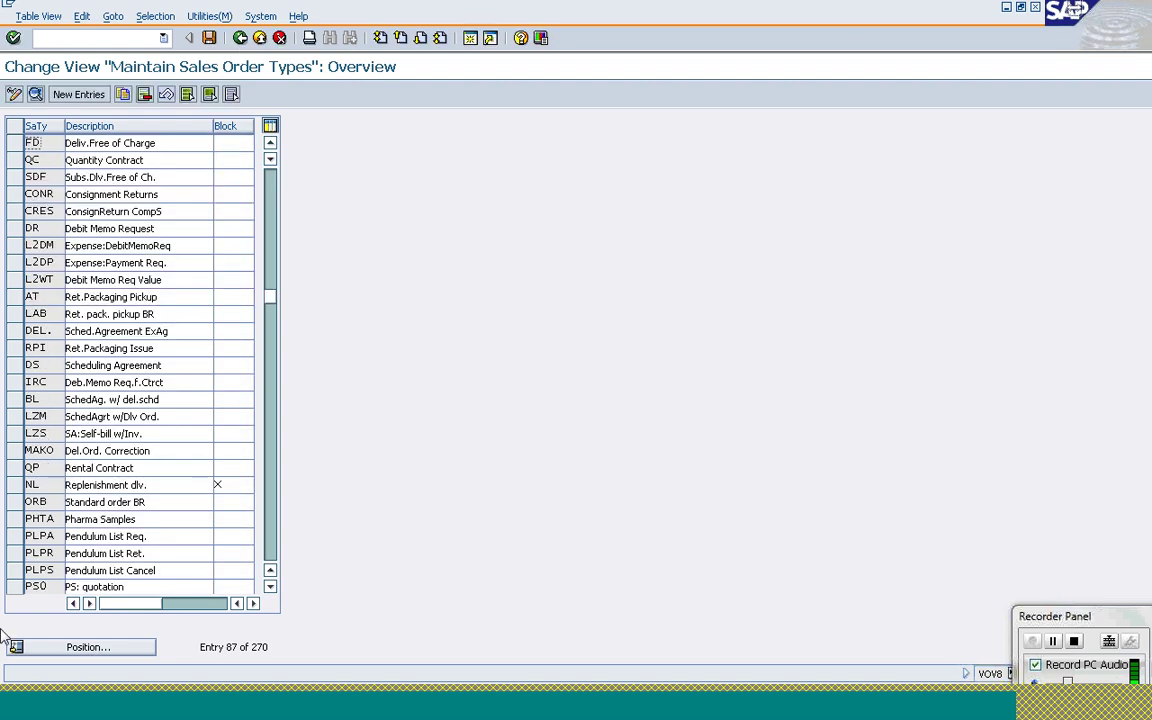
click(15, 146)
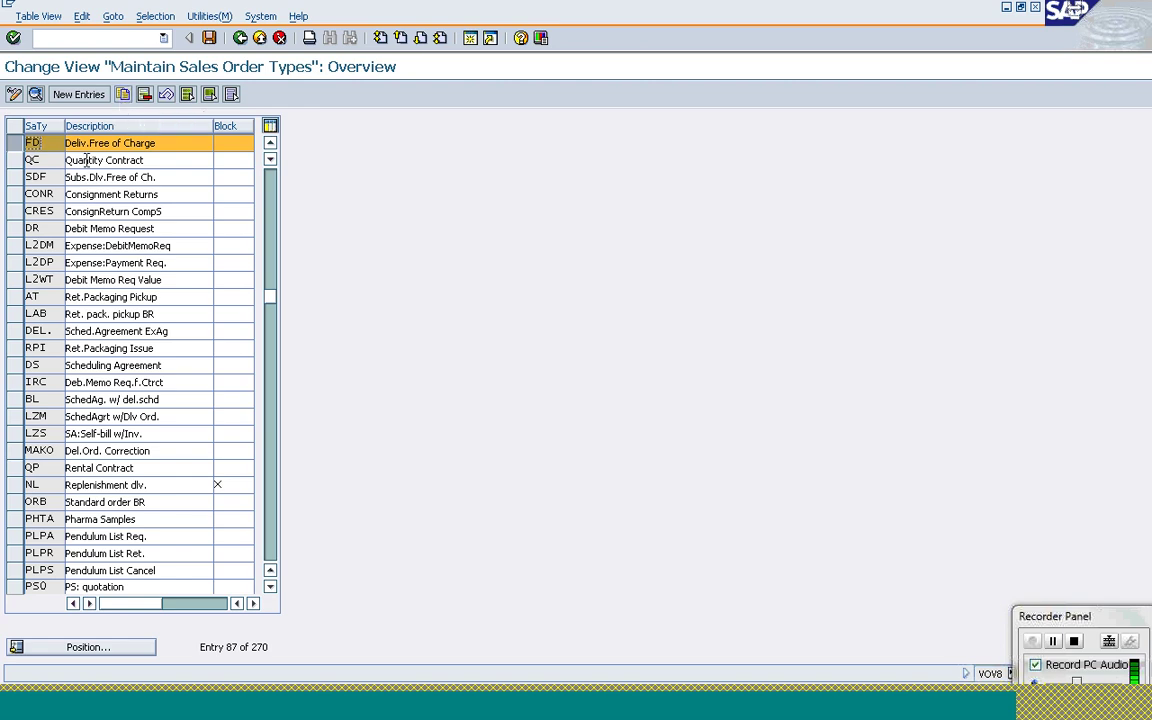
Step: Open the order types permitted for sales areas and position the list at sales organization 1000, distribution channel 10, division 00
click(241, 38)
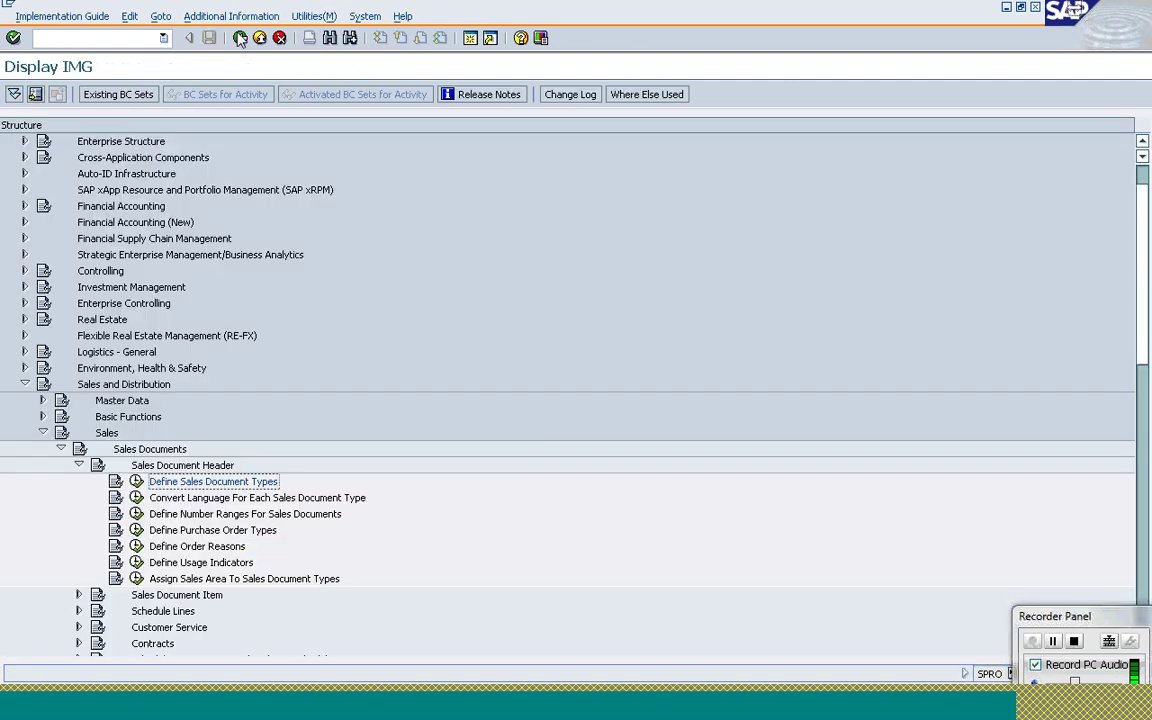
click(137, 580)
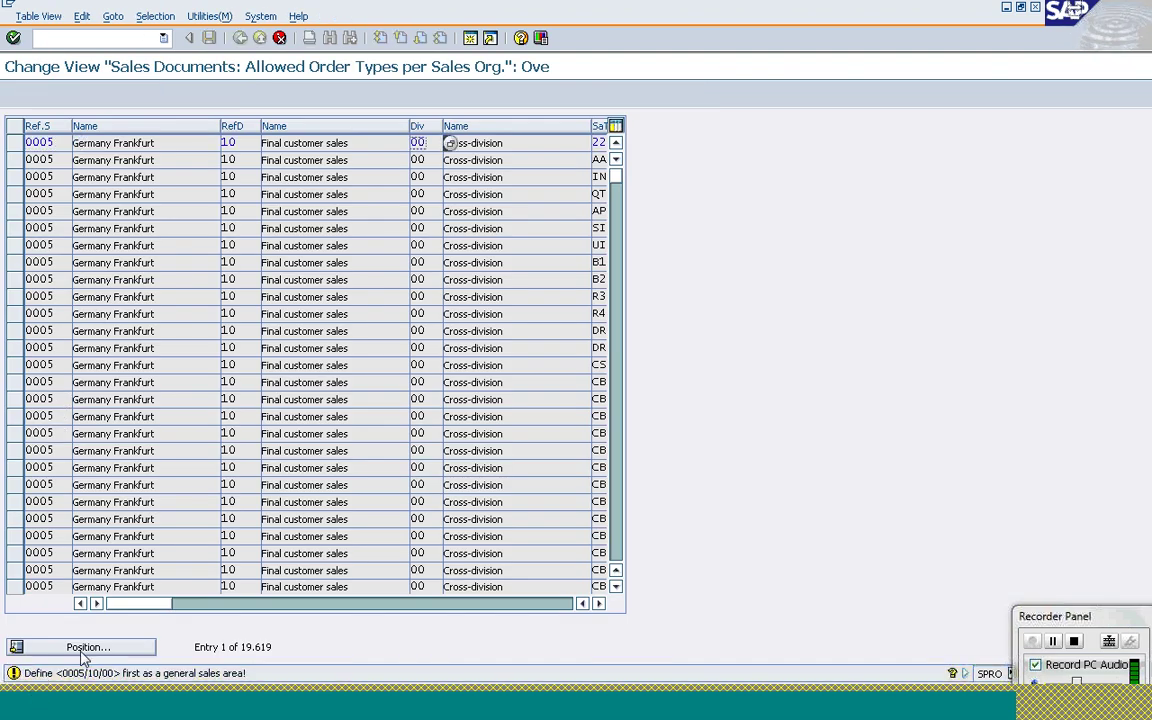
click(85, 650)
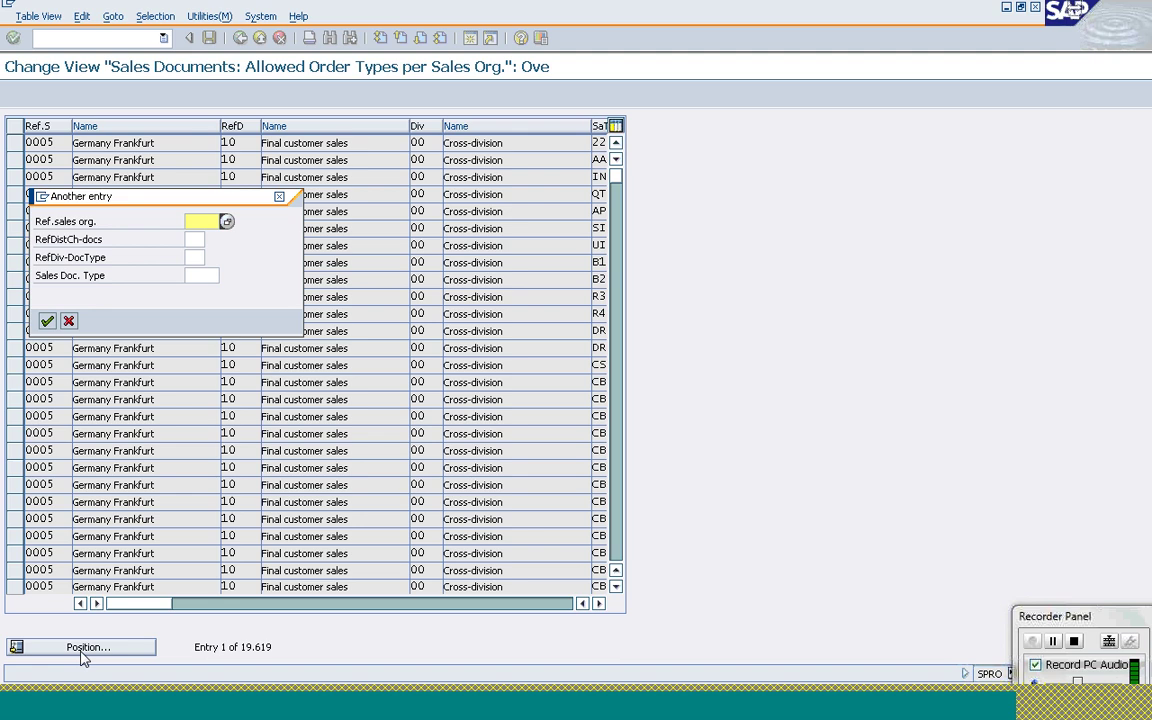
text(1000)
key(Tab)
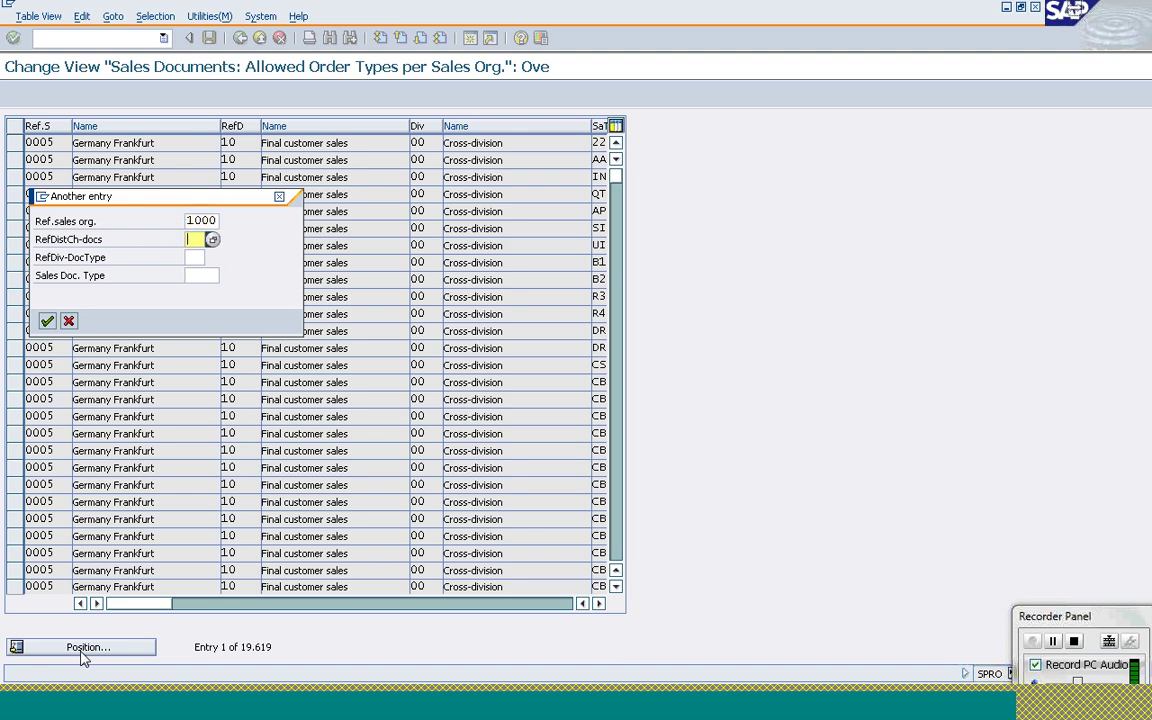
text(10)
key(Tab)
text(00)
key(Return)
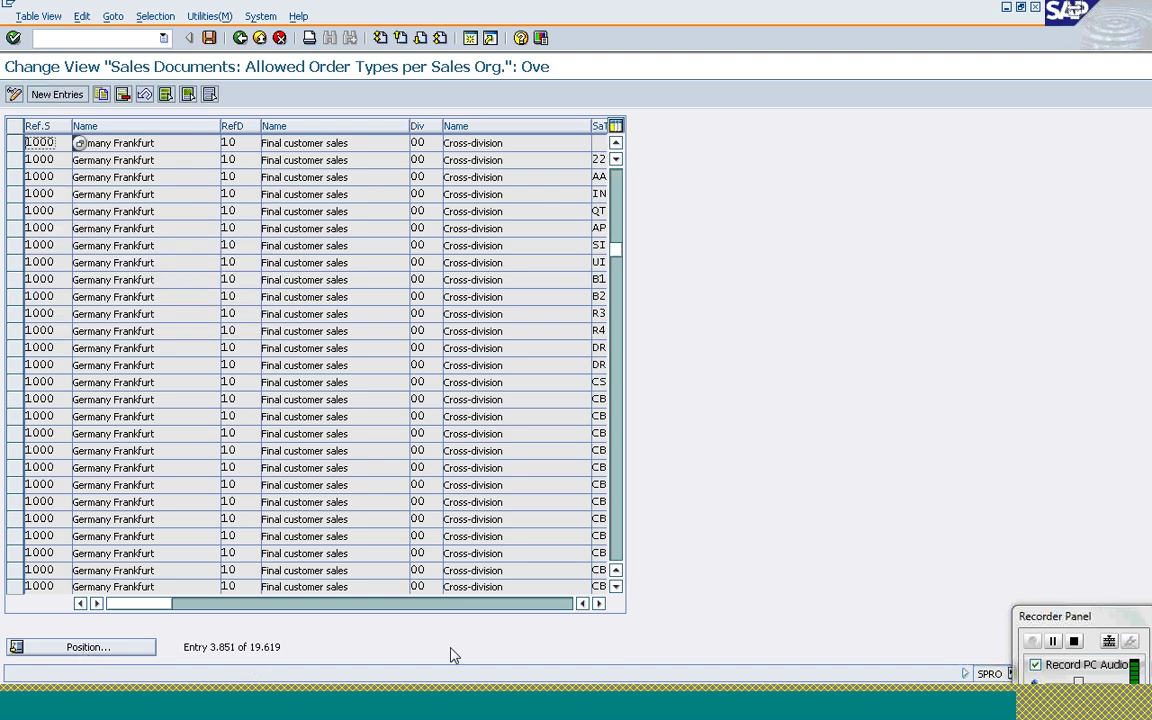
Step: Reposition the sales area assignments at sales organization 1000, distribution channel 10, division 00 and sales document type OR
click(599, 604)
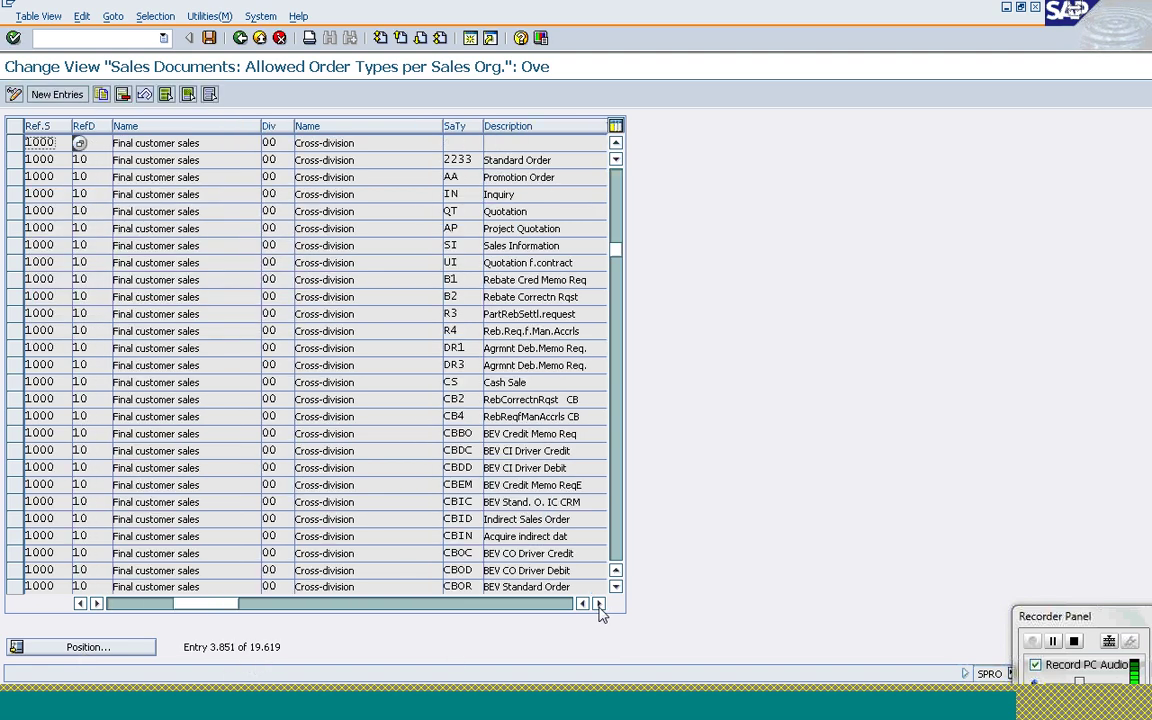
click(88, 647)
text(1000)
key(Tab)
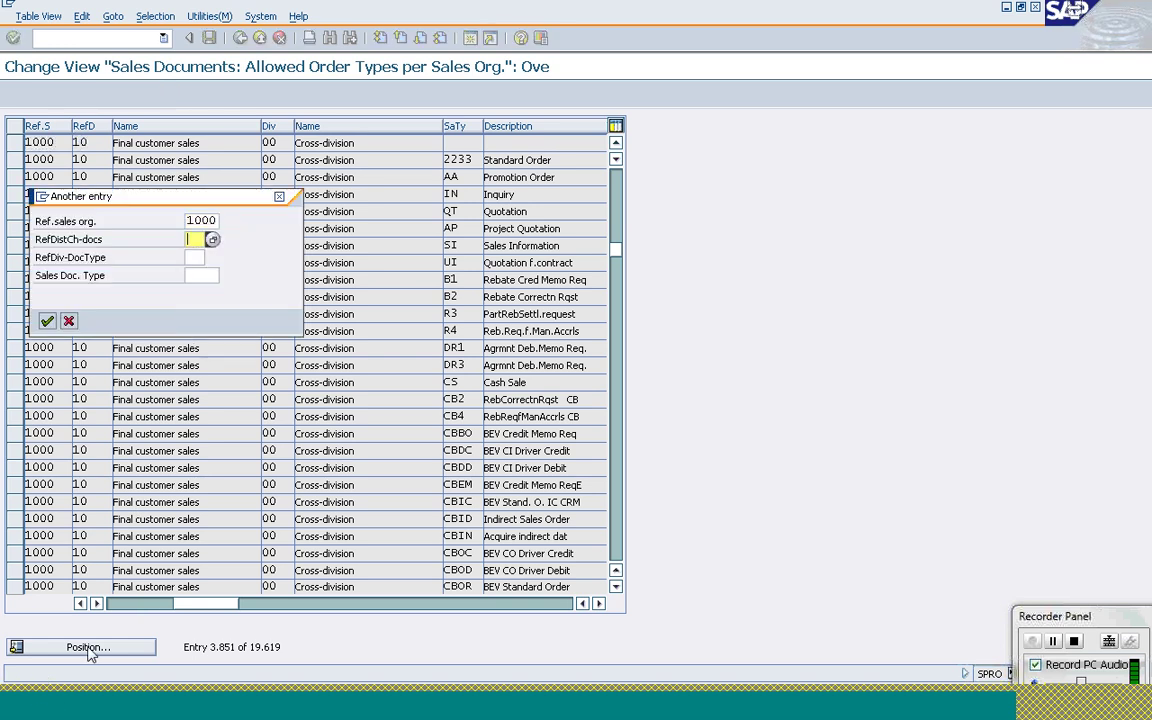
text(10)
key(Tab)
text(10)
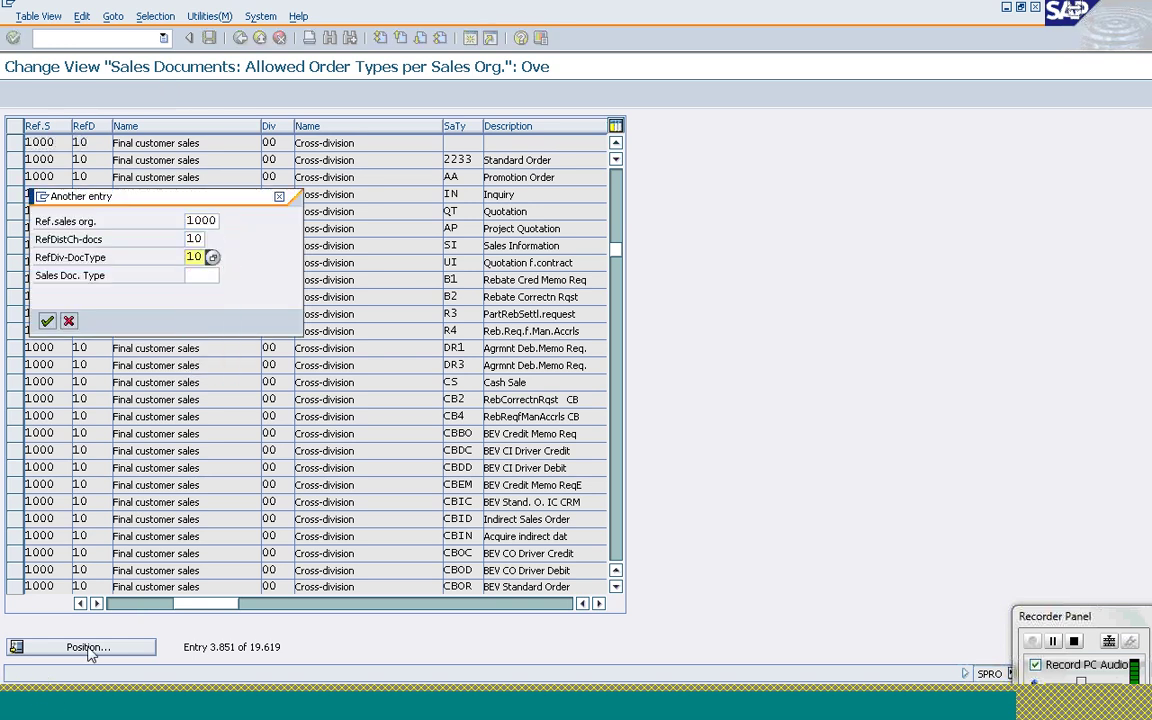
key(BackSpace)
key(BackSpace)
text(00)
key(Tab)
text(OR)
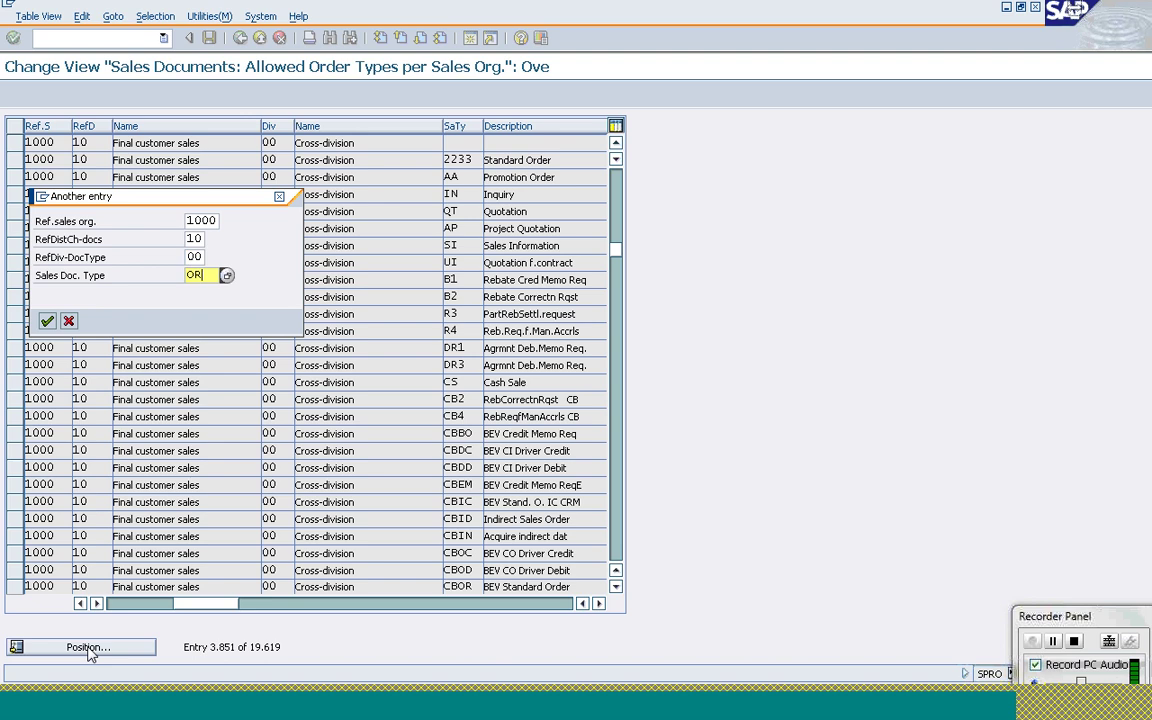
key(Return)
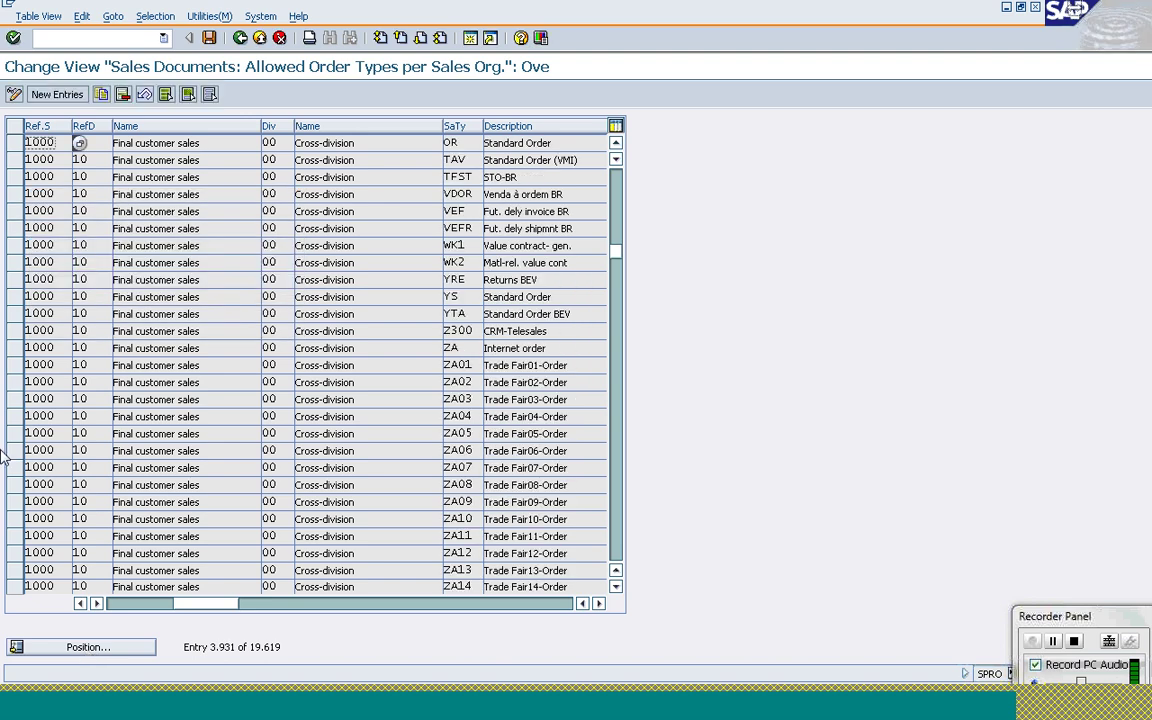
Step: Highlight the OR assignment of the sales area, and return to the IMG structure without choosing another activity
click(14, 143)
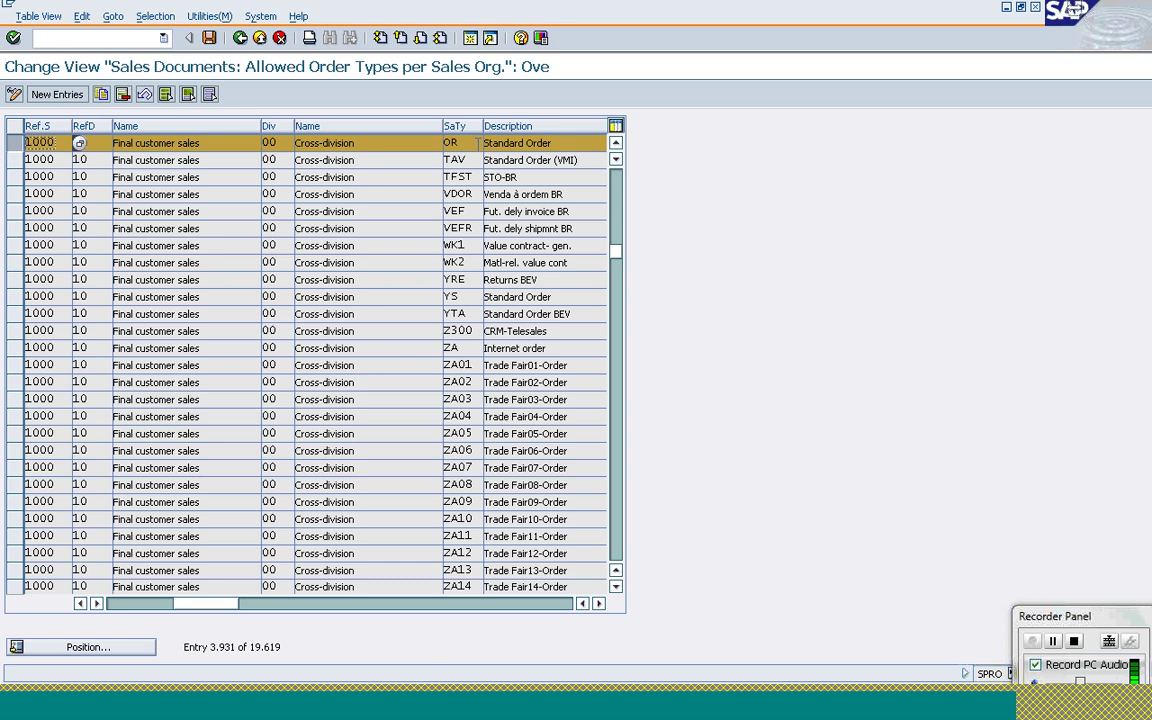
click(478, 143)
click(247, 44)
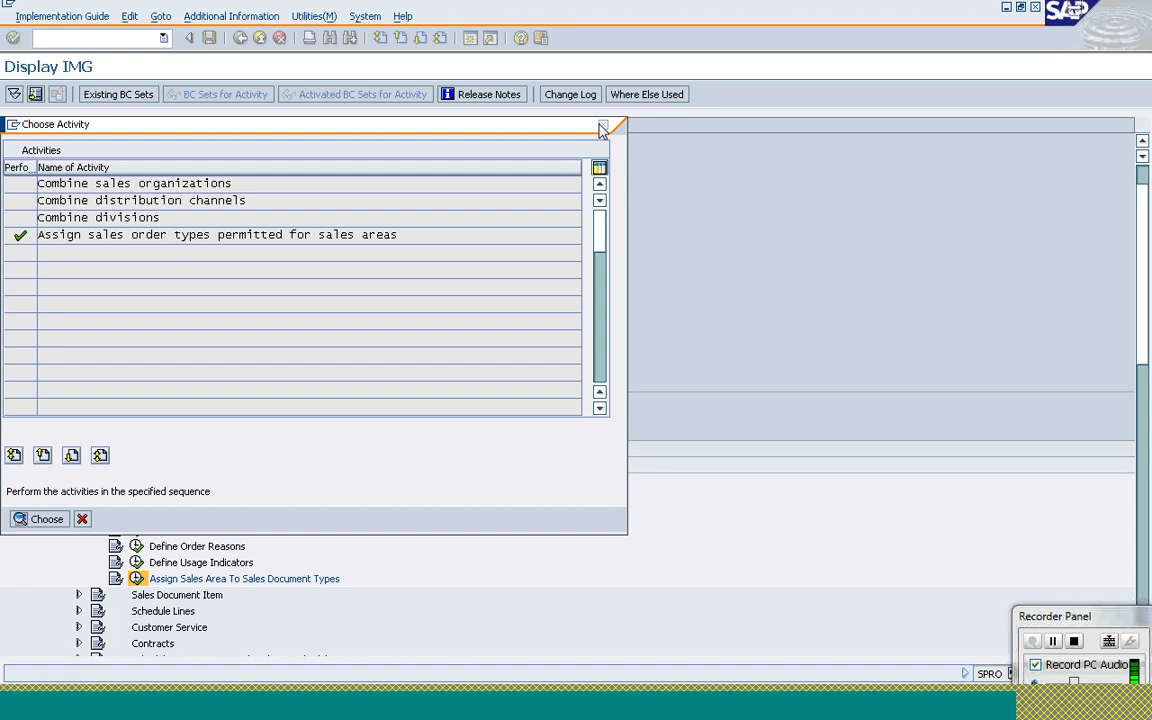
click(602, 128)
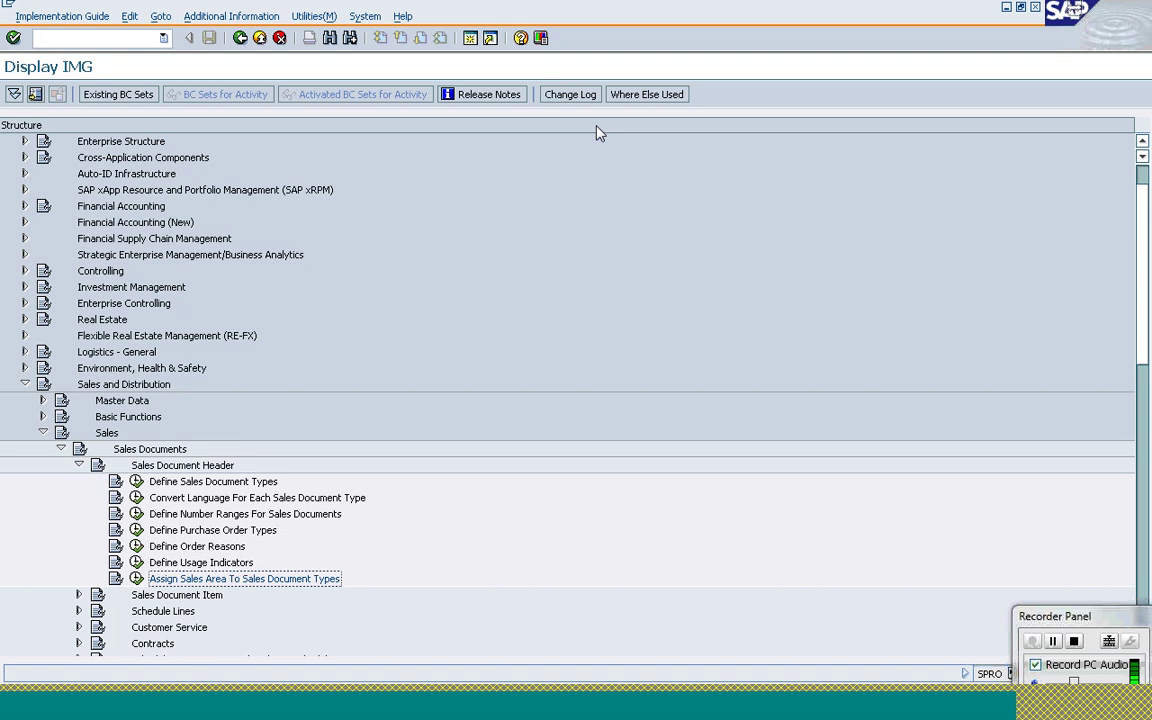
Step: Open the definition of sales document types and position the list at OR
click(138, 483)
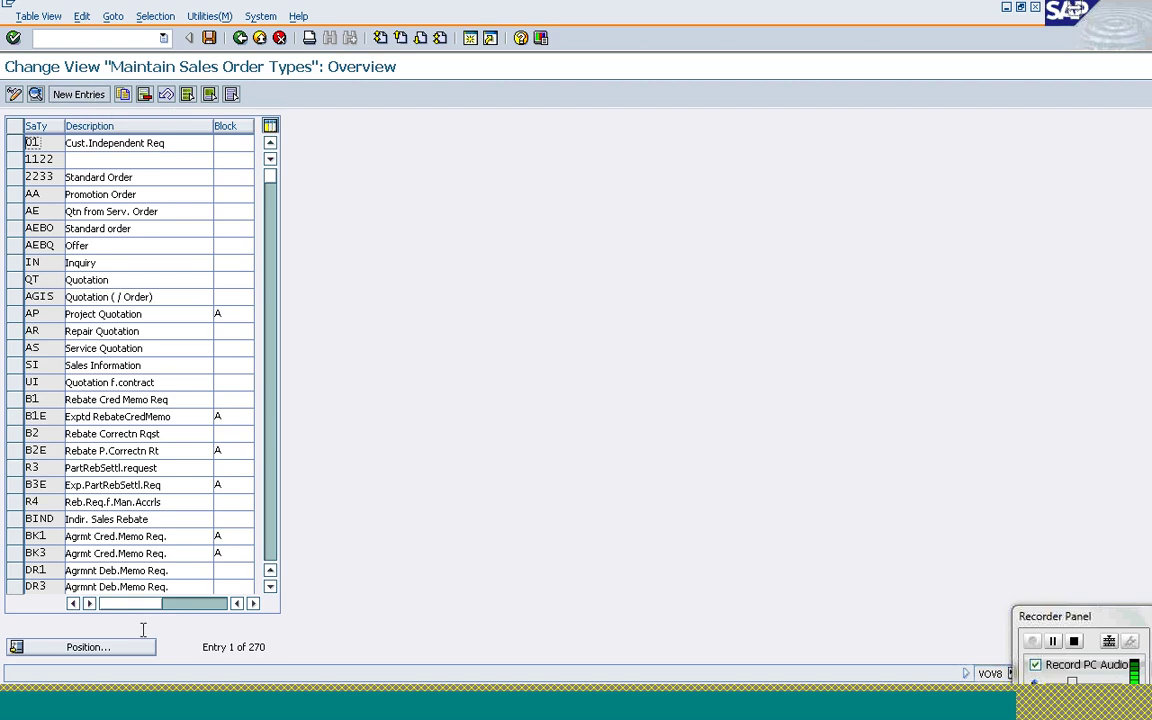
click(88, 647)
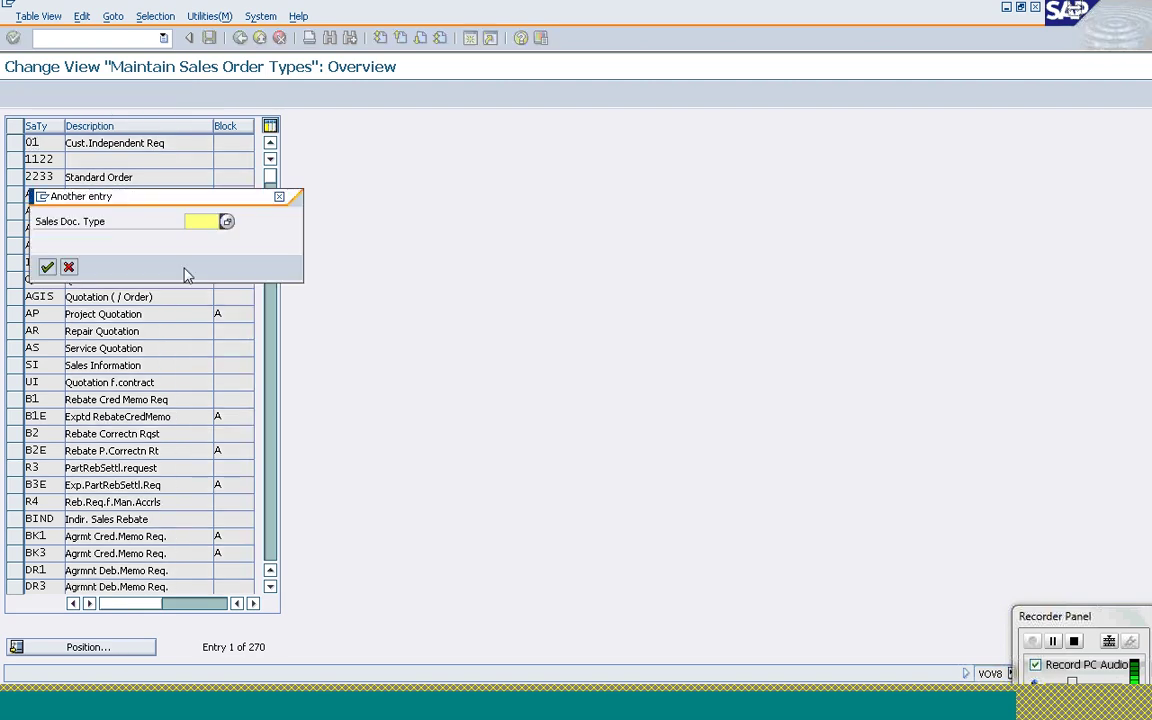
text(OR)
key(Return)
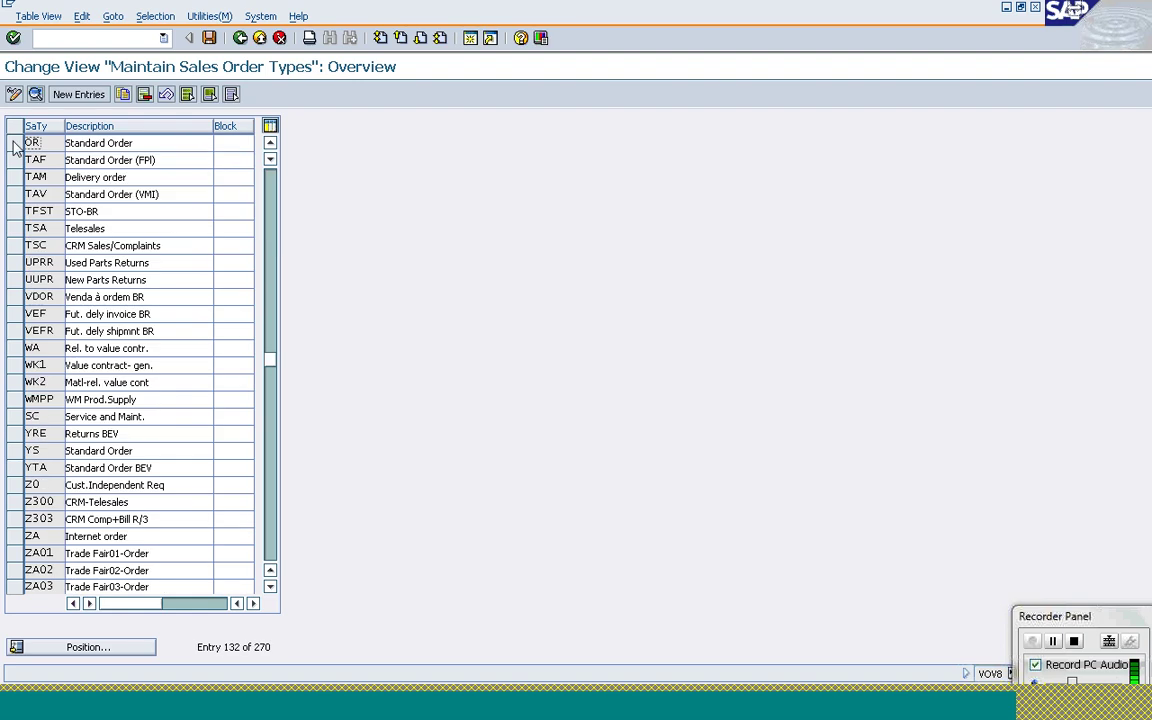
Step: Copy sales document type OR as BHNJ with the description "Standard Order Custo", marking it relevant for copying control
click(14, 143)
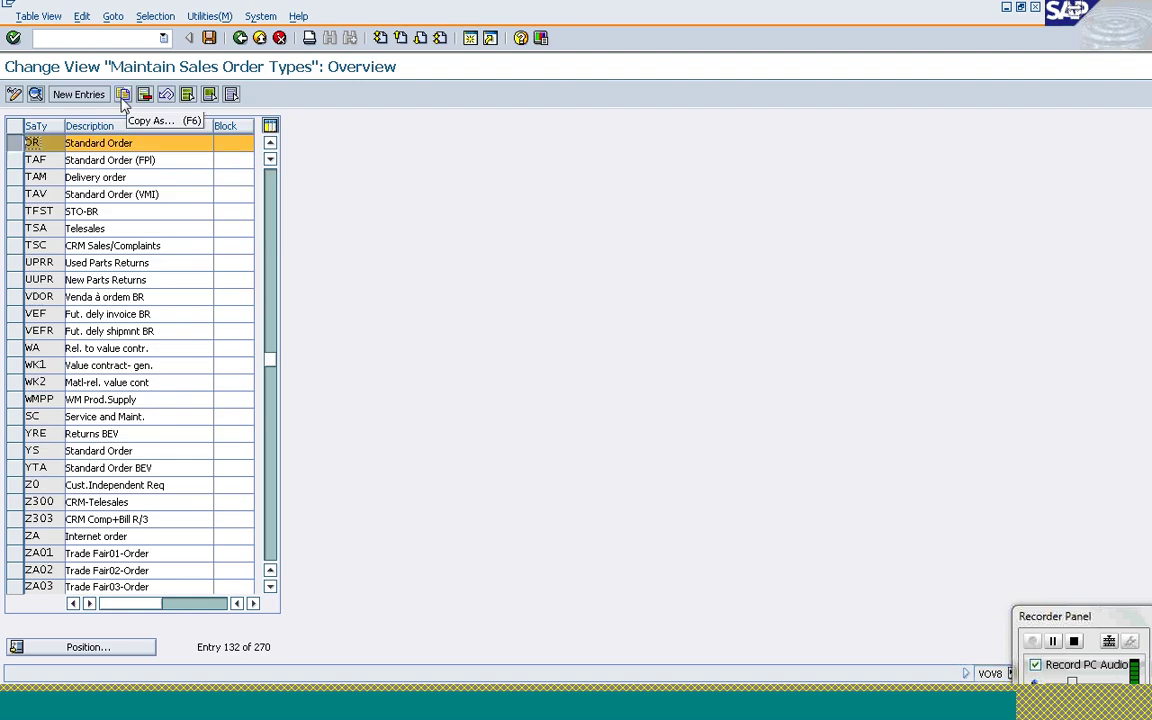
click(123, 104)
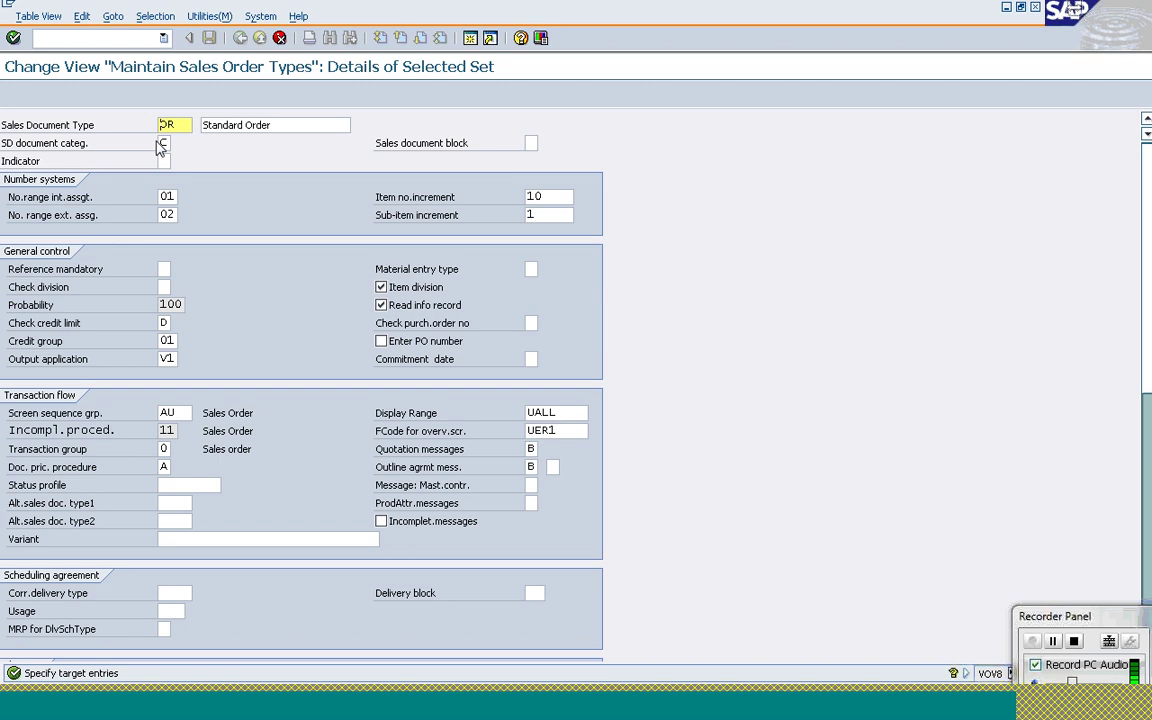
text(BHNJ)
click(286, 126)
text(Cu)
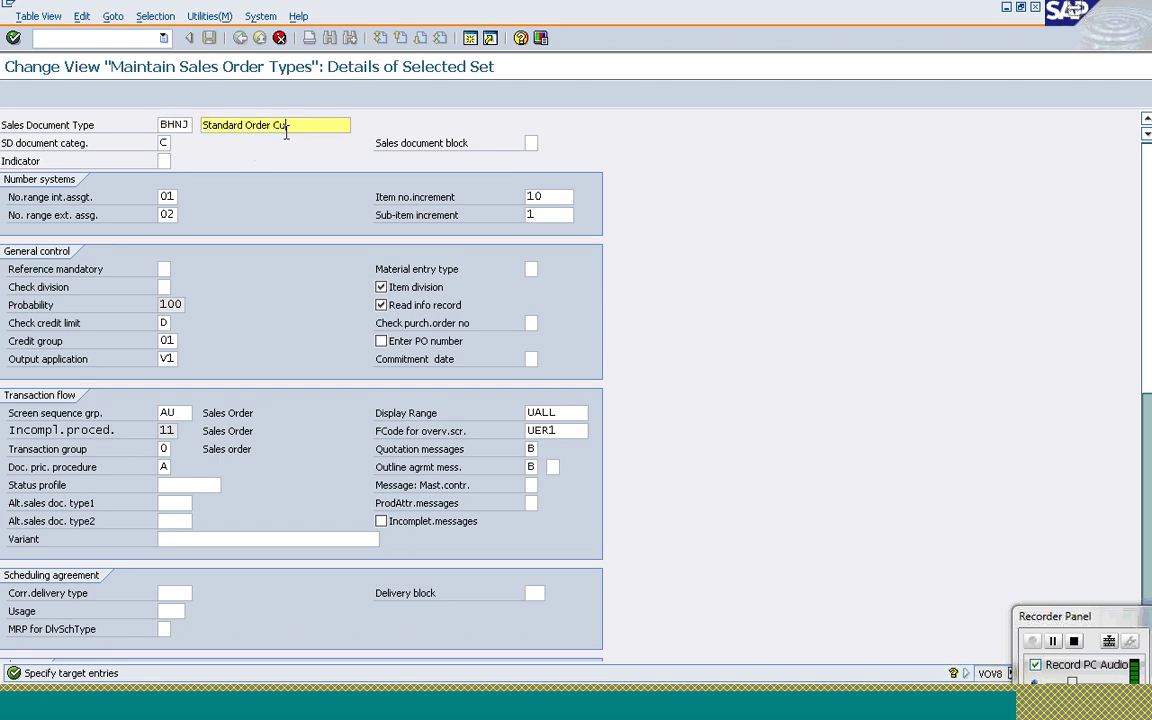
text(sto)
key(Return)
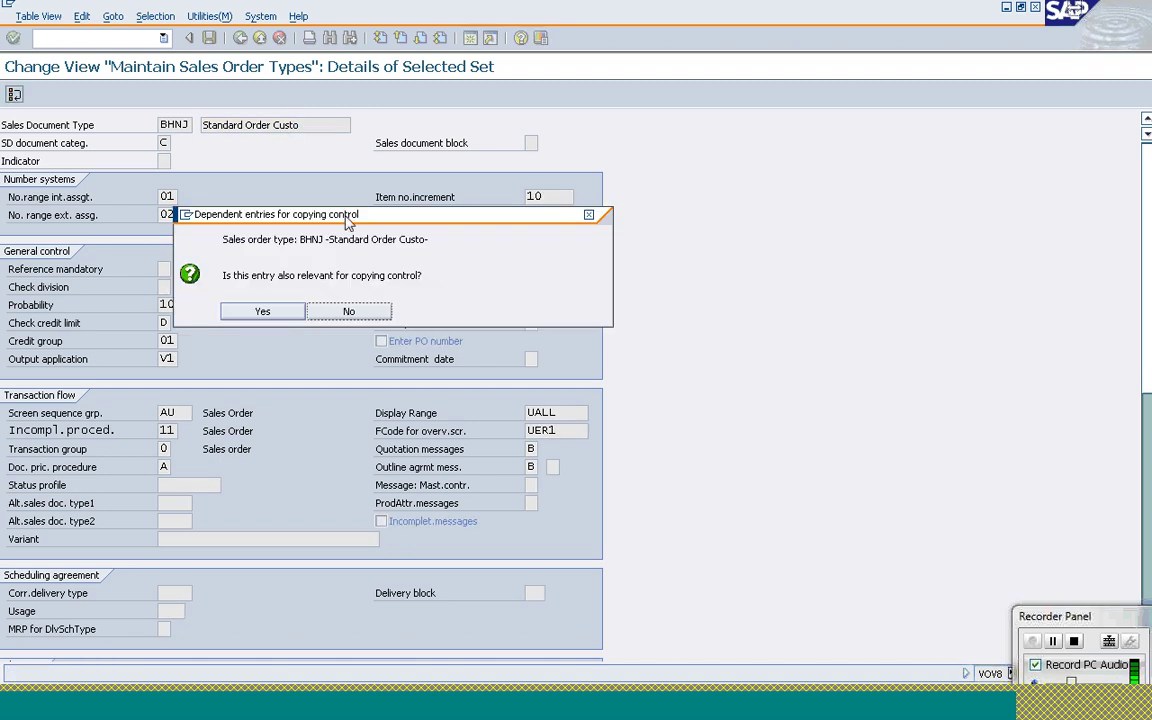
drag(347, 222, 312, 165)
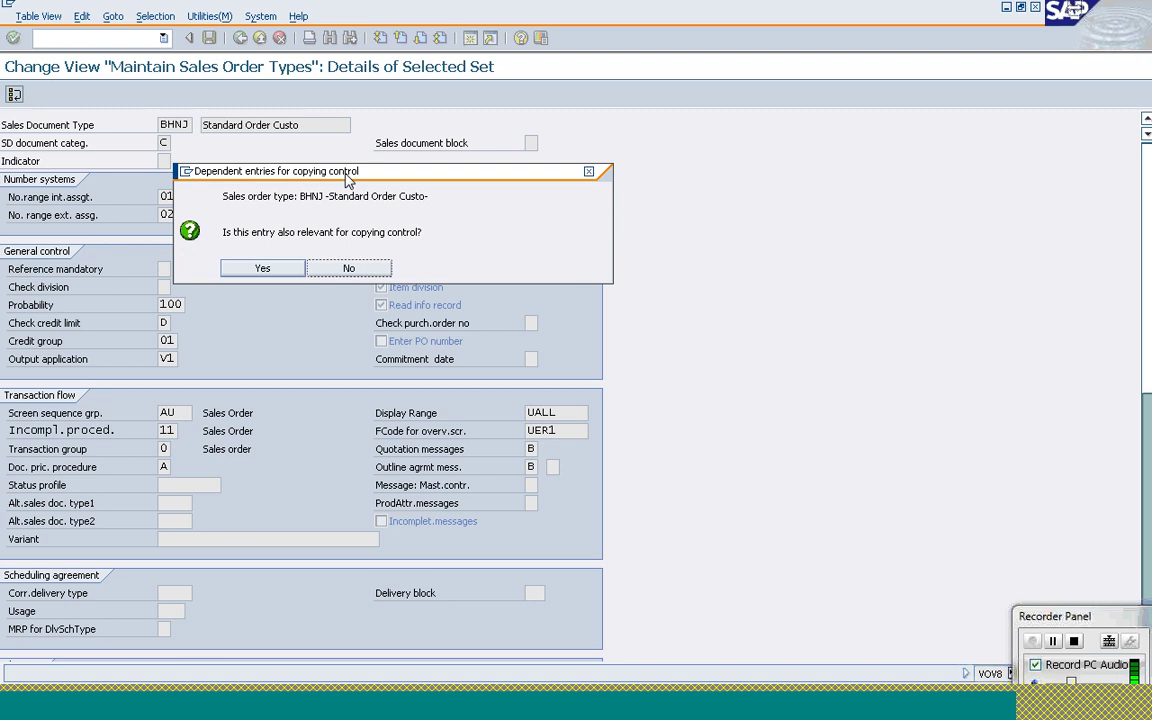
click(262, 268)
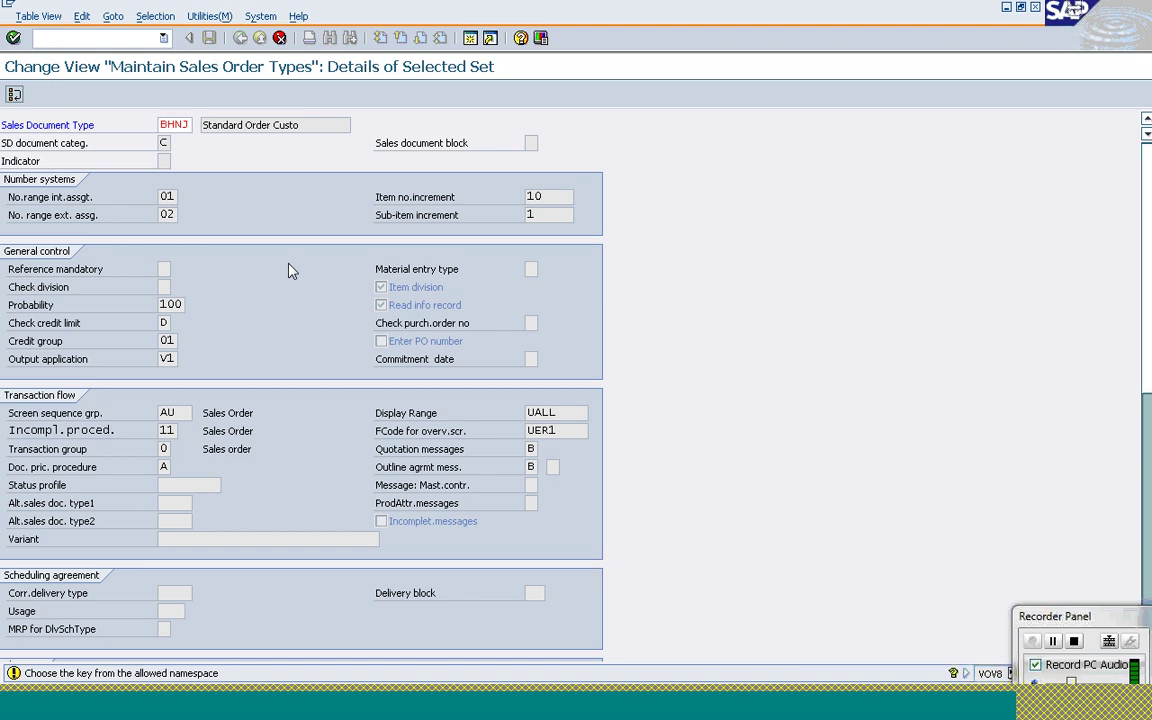
key(Return)
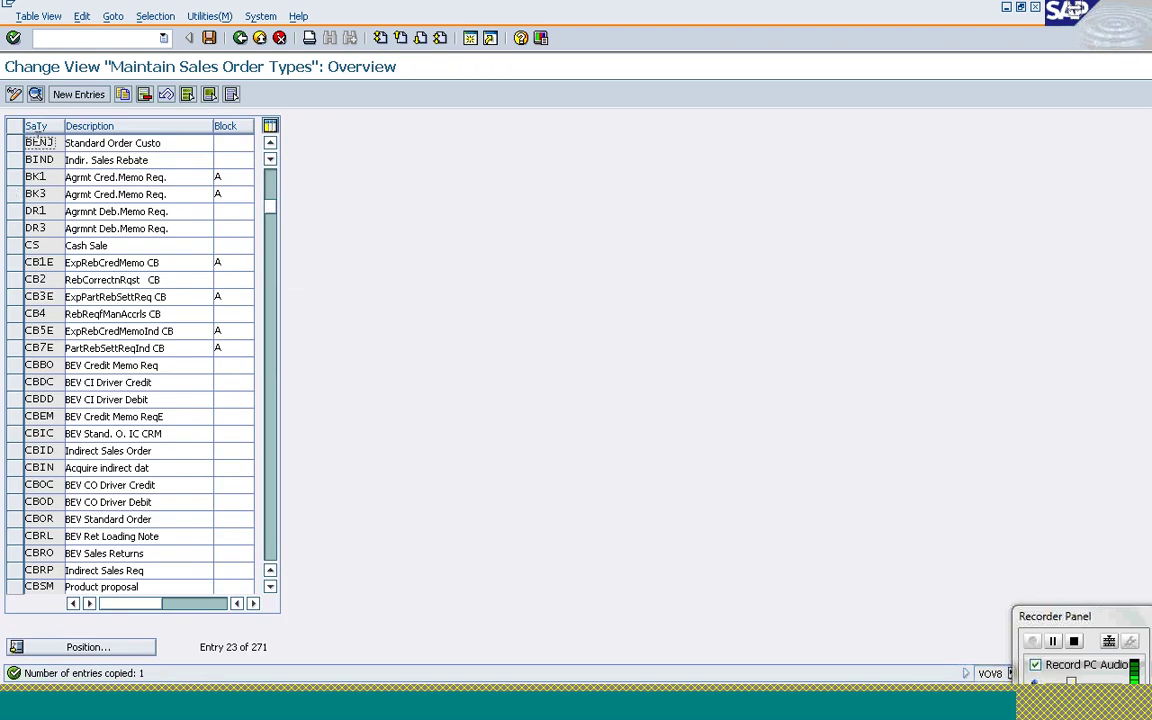
Step: In the details of BHNJ, set the internal number range to 45, item number increment to 7 and sub-item increment to 2
double_click(34, 142)
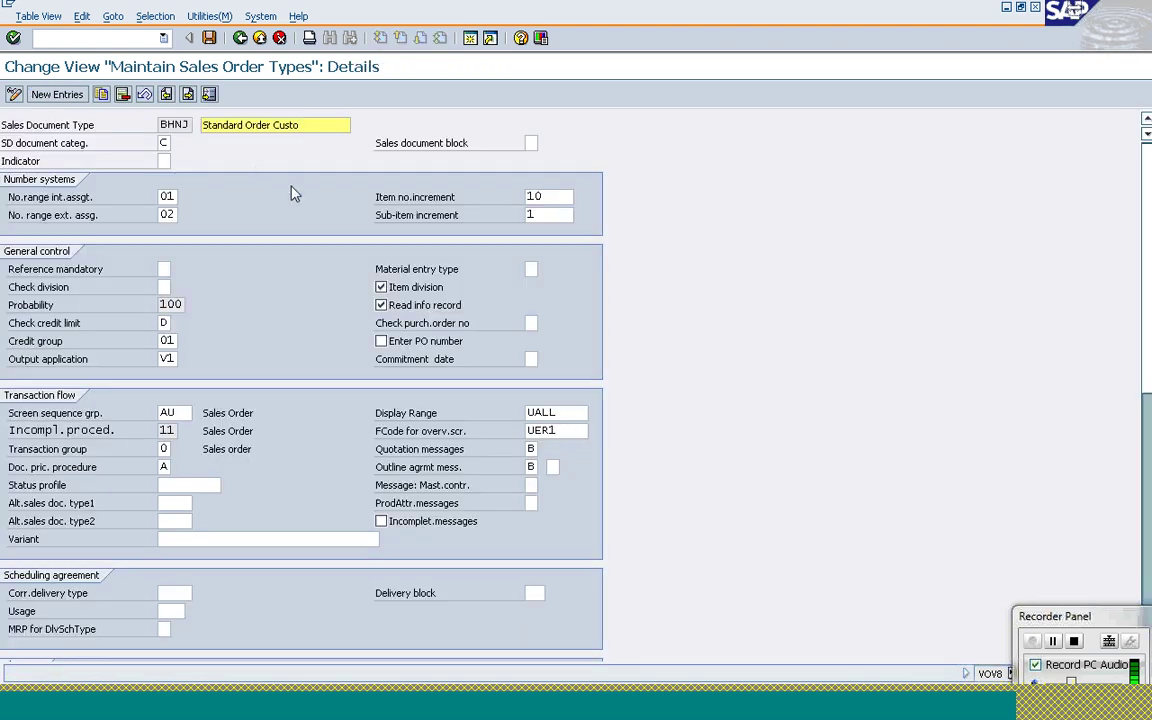
click(160, 197)
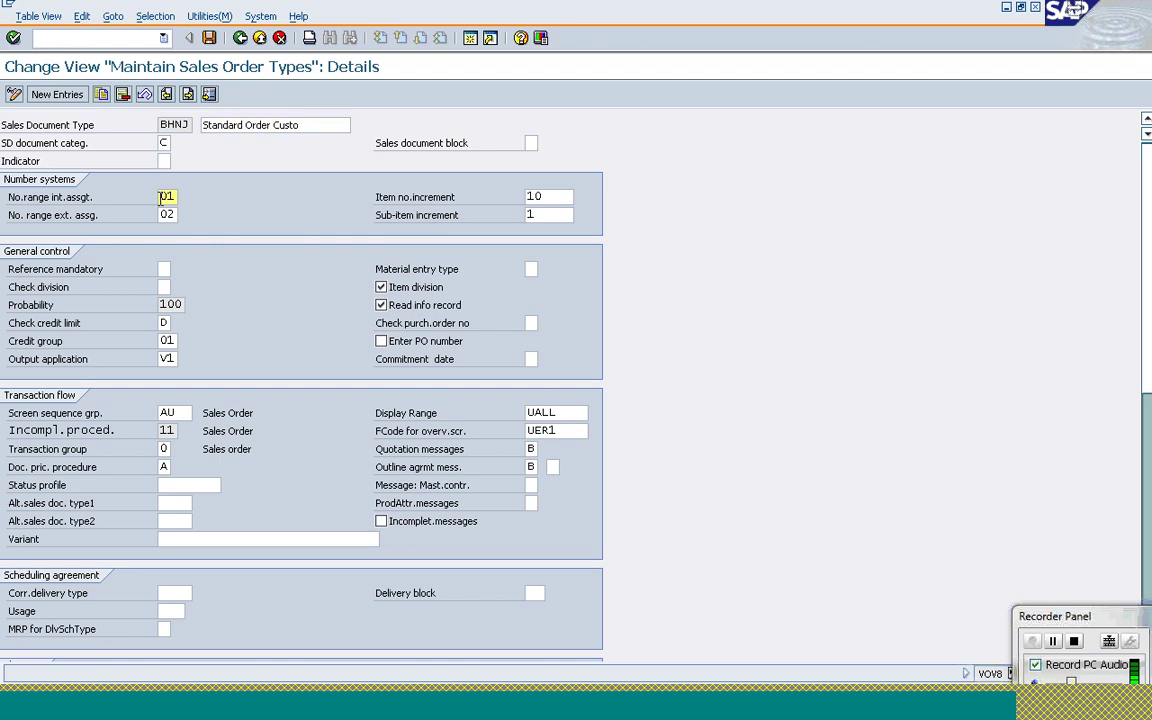
text(45)
click(561, 196)
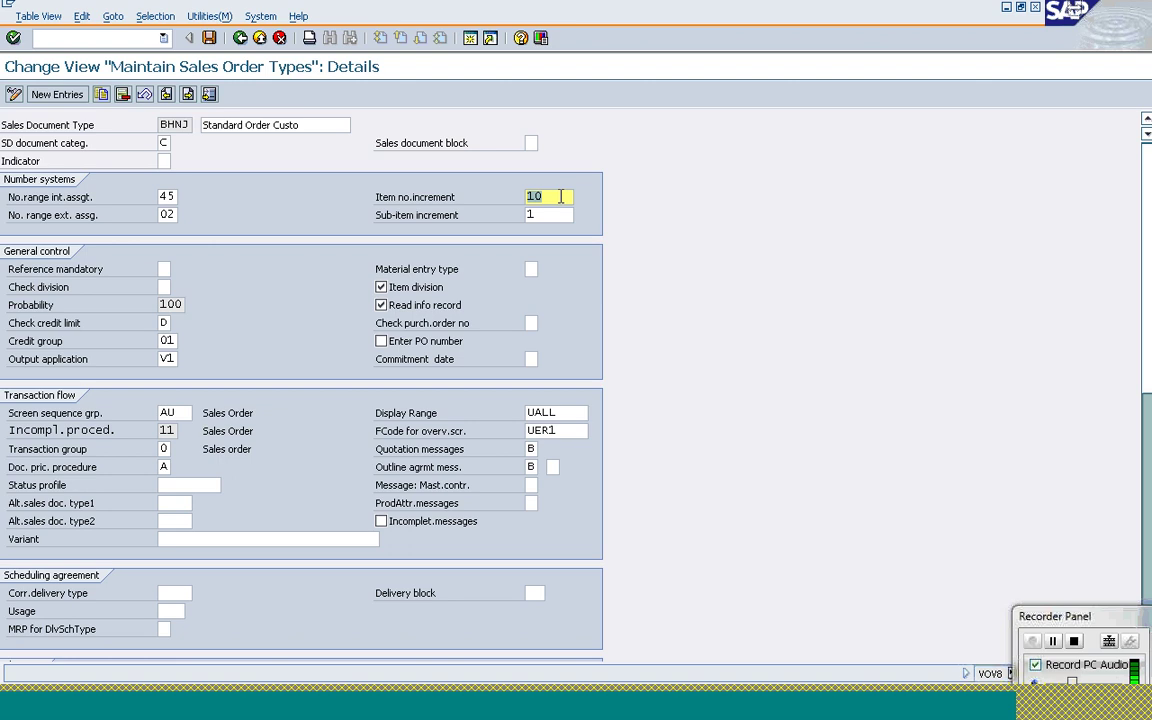
text(7)
click(548, 218)
key(BackSpace)
text(2)
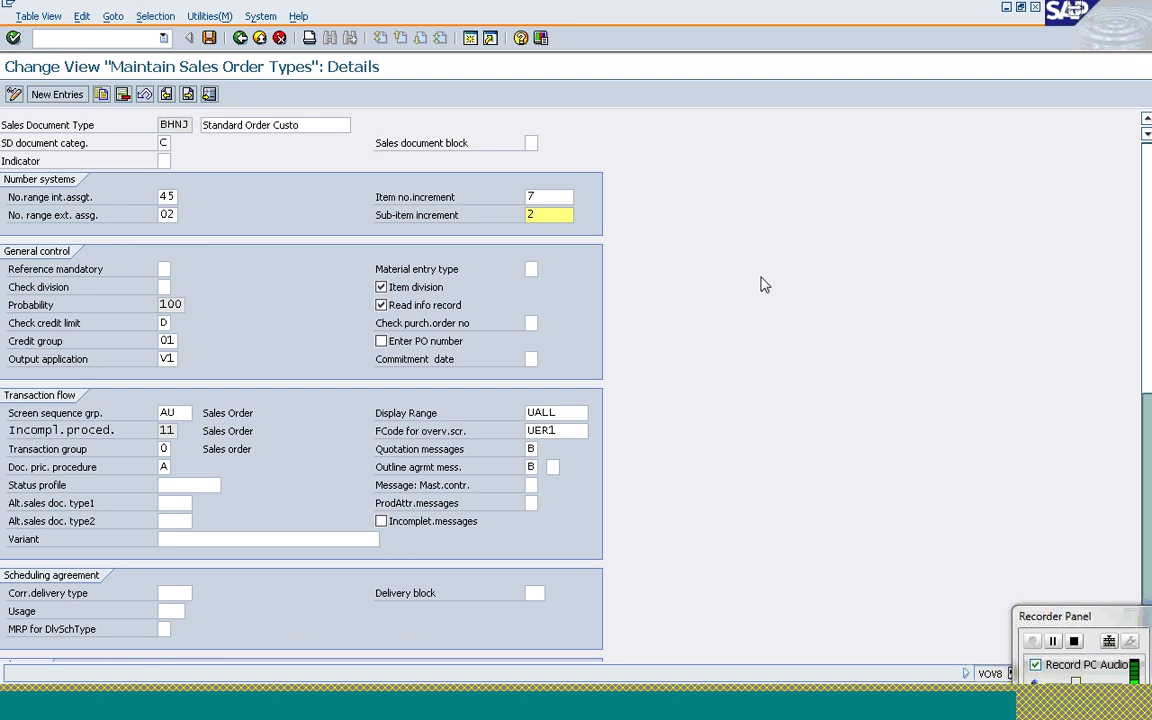
Step: Make a reference to a quotation (B) mandatory for BHNJ and clear its credit limit check
click(168, 268)
click(178, 270)
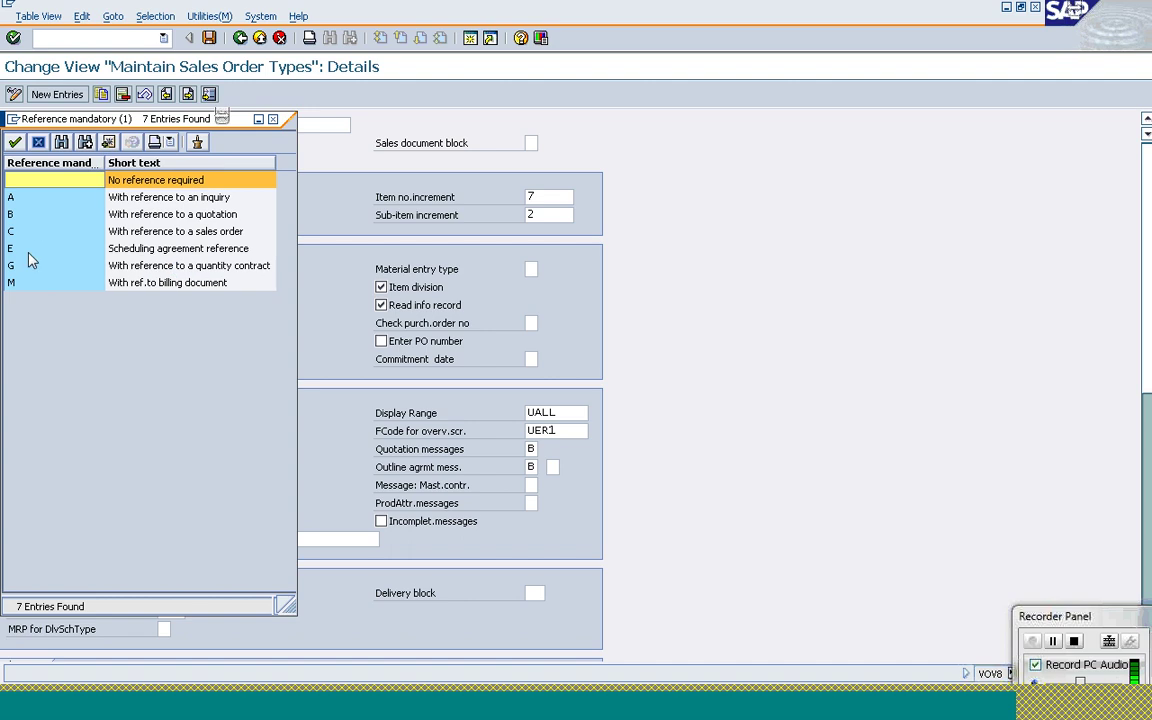
click(30, 216)
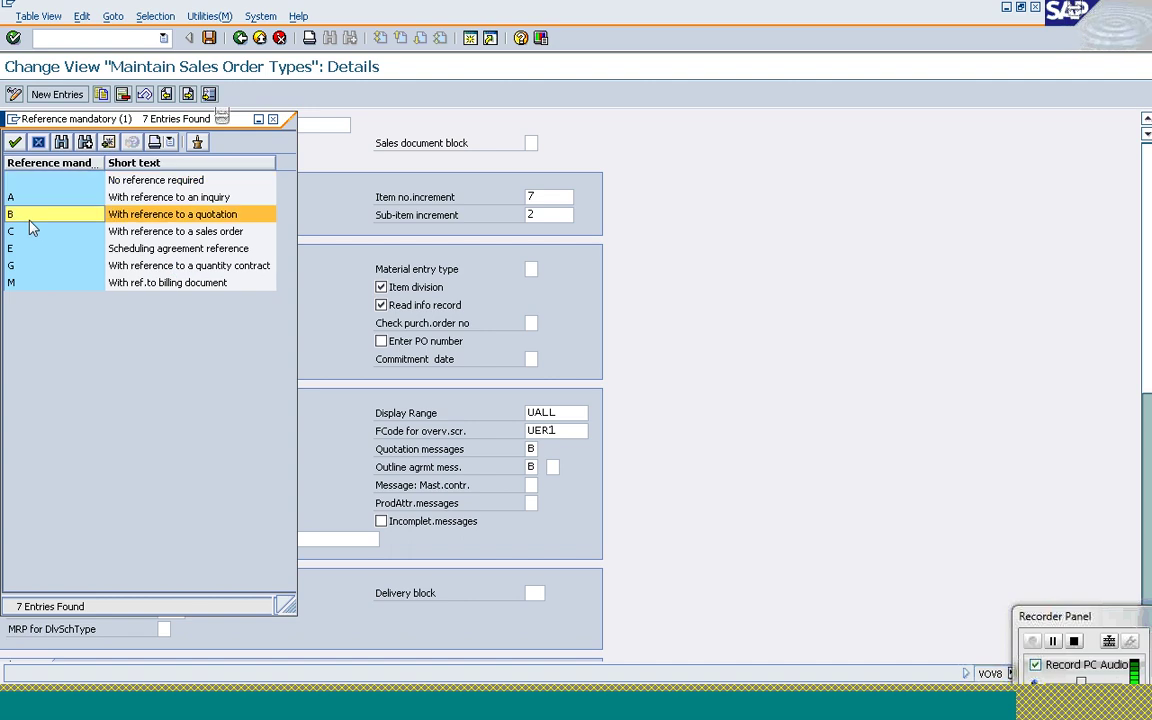
double_click(30, 220)
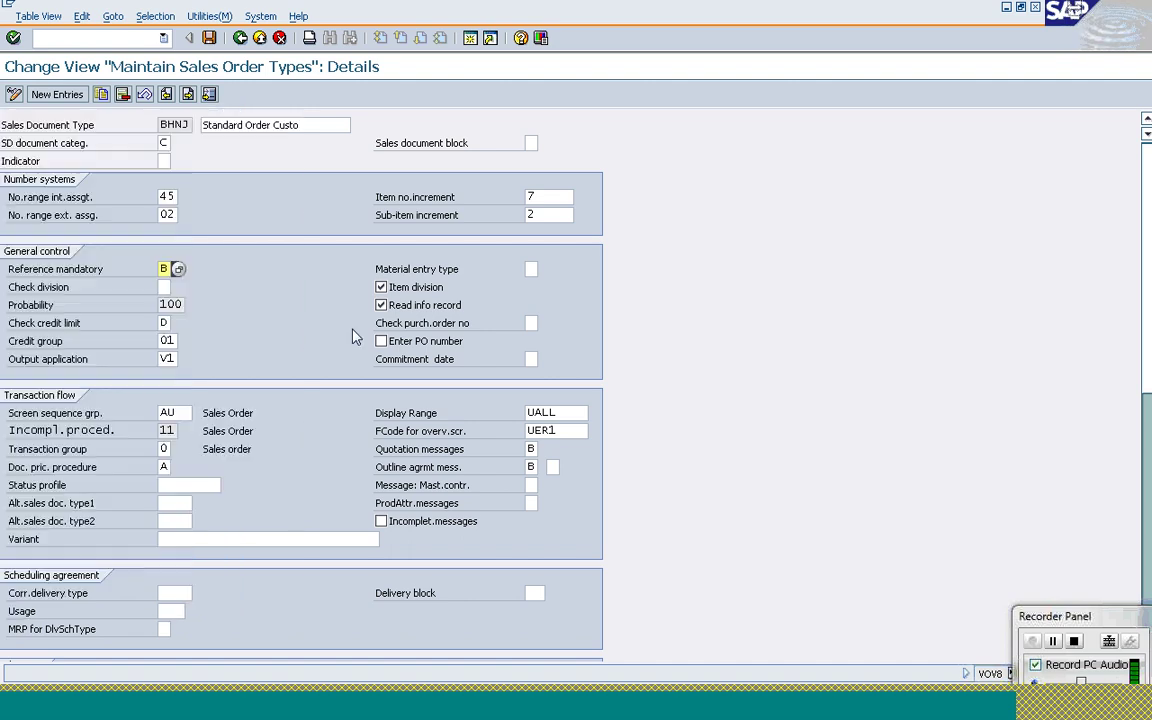
click(162, 322)
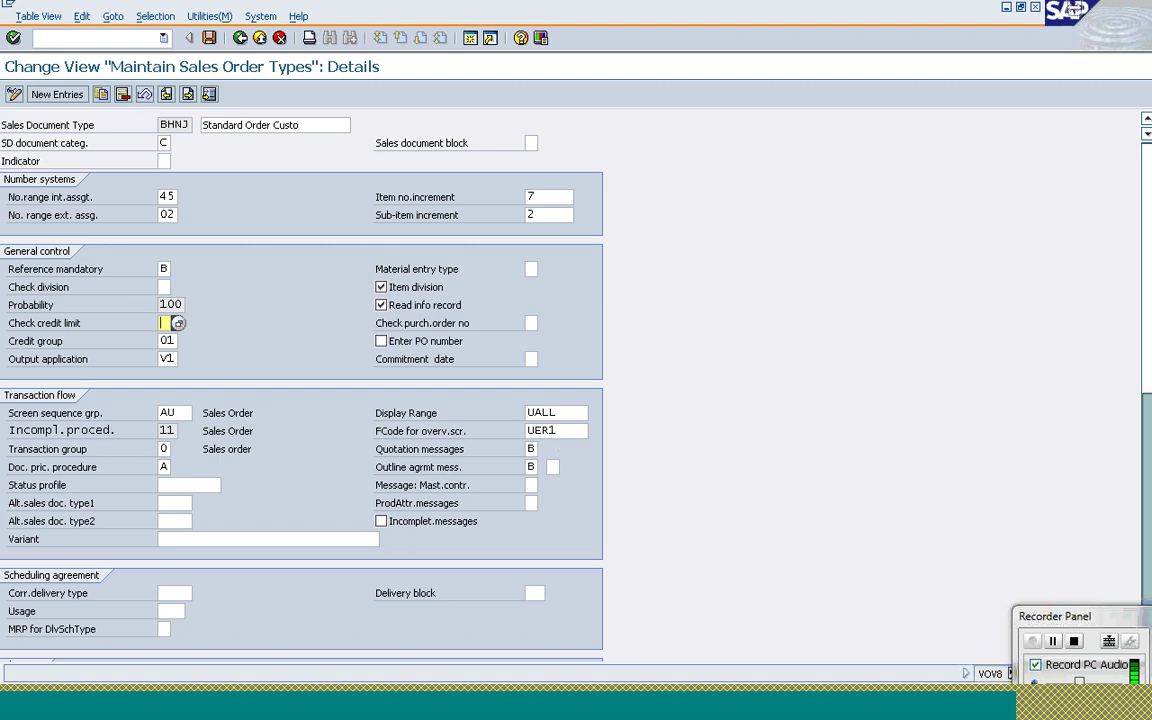
Step: Set the BHNJ transaction flow's overview screen function code to UER2 and its display range to UHAU
click(555, 432)
key(BackSpace)
text(2)
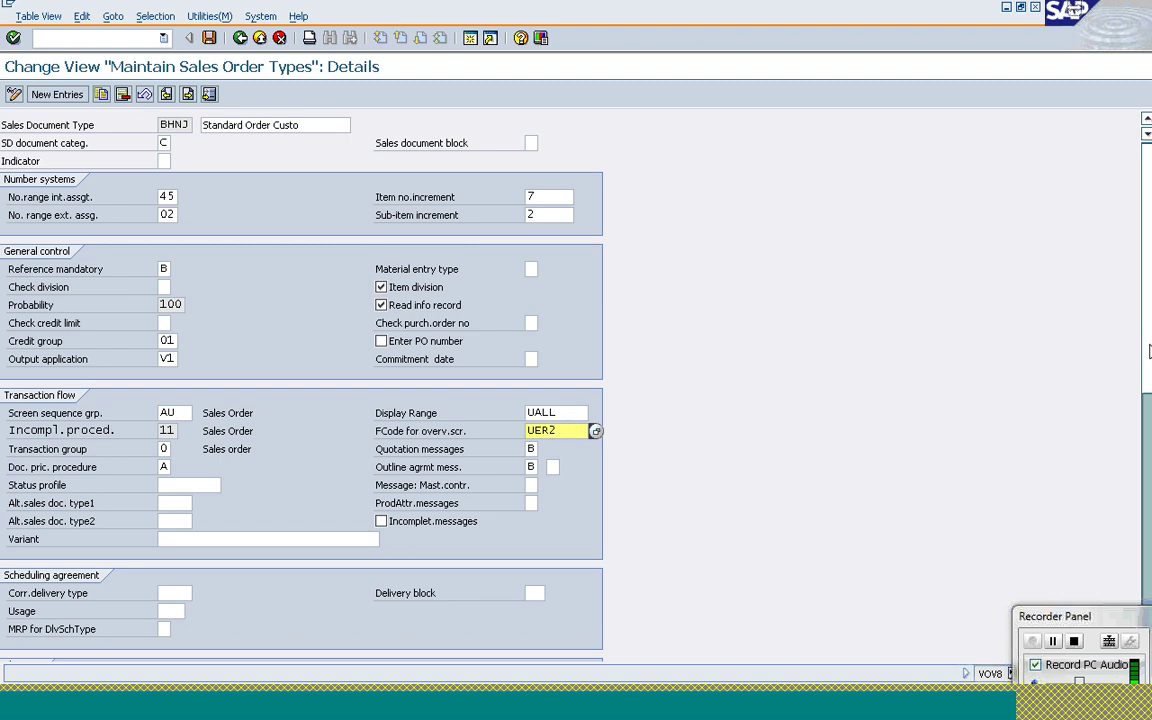
drag(1149, 351, 1149, 444)
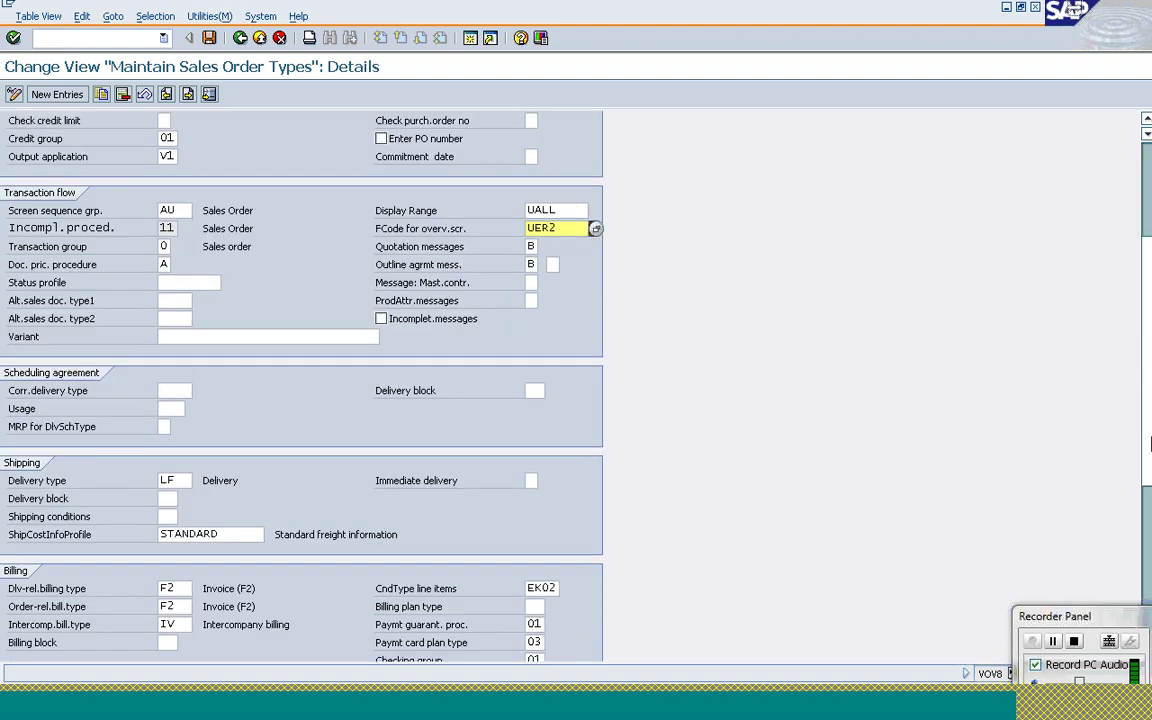
scroll(1149, 444, up, 3)
click(580, 288)
key(BackSpace)
key(BackSpace)
key(BackSpace)
text(HAU)
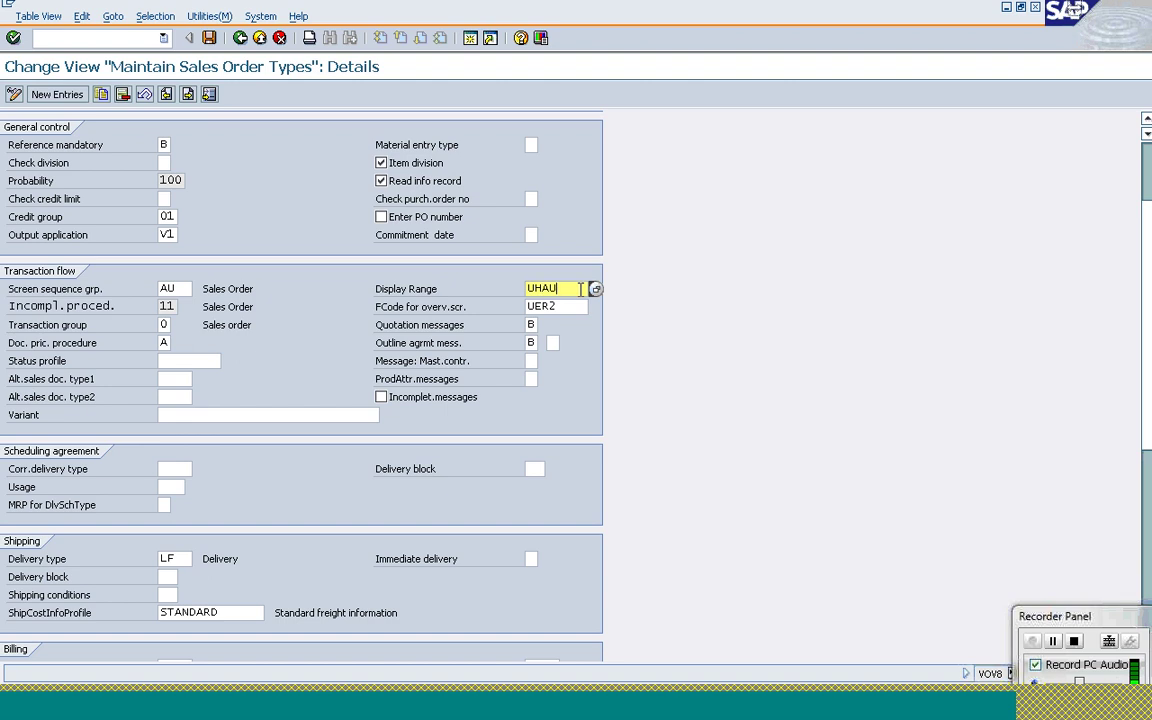
Step: Review the BHNJ settings and return to the IMG structure without saving the changes
scroll(868, 308, up, 3)
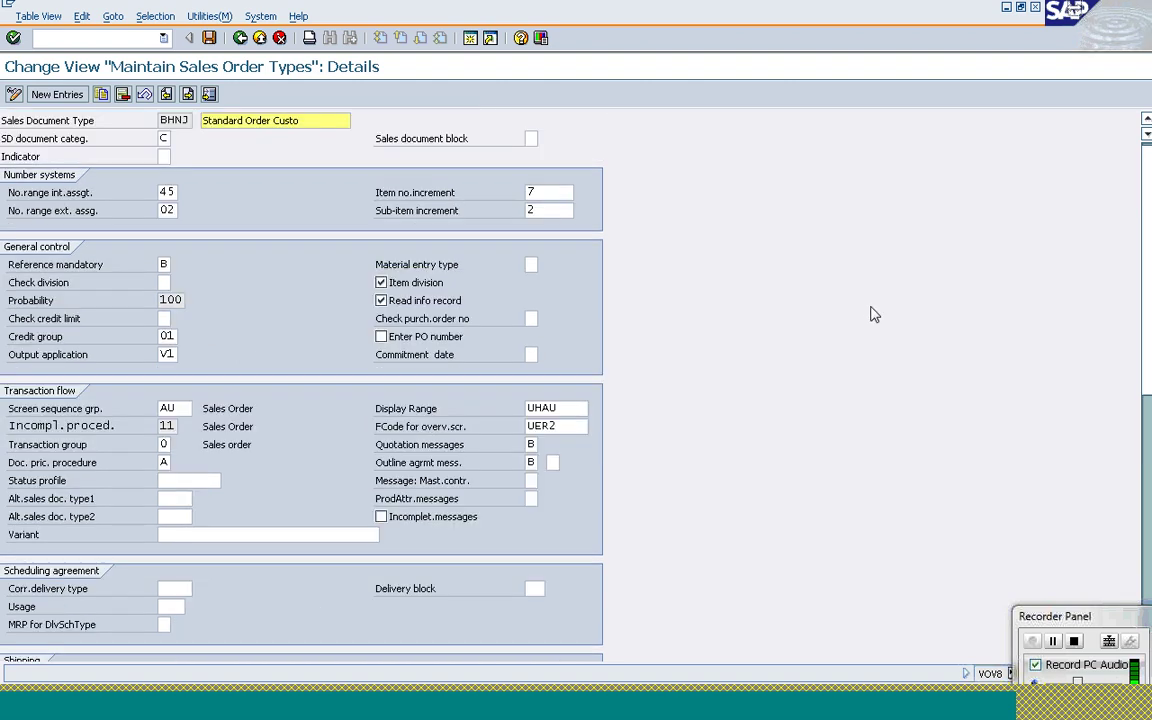
scroll(1150, 258, down, 1)
scroll(1150, 258, down, 7)
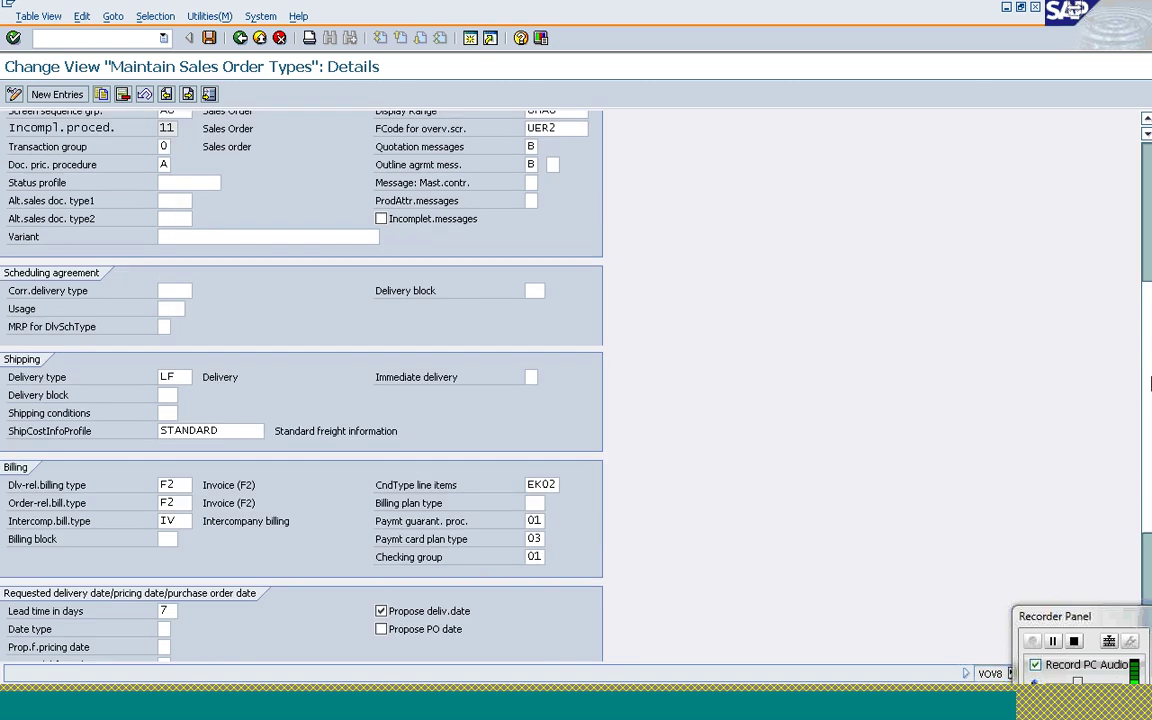
scroll(1150, 262, up, 7)
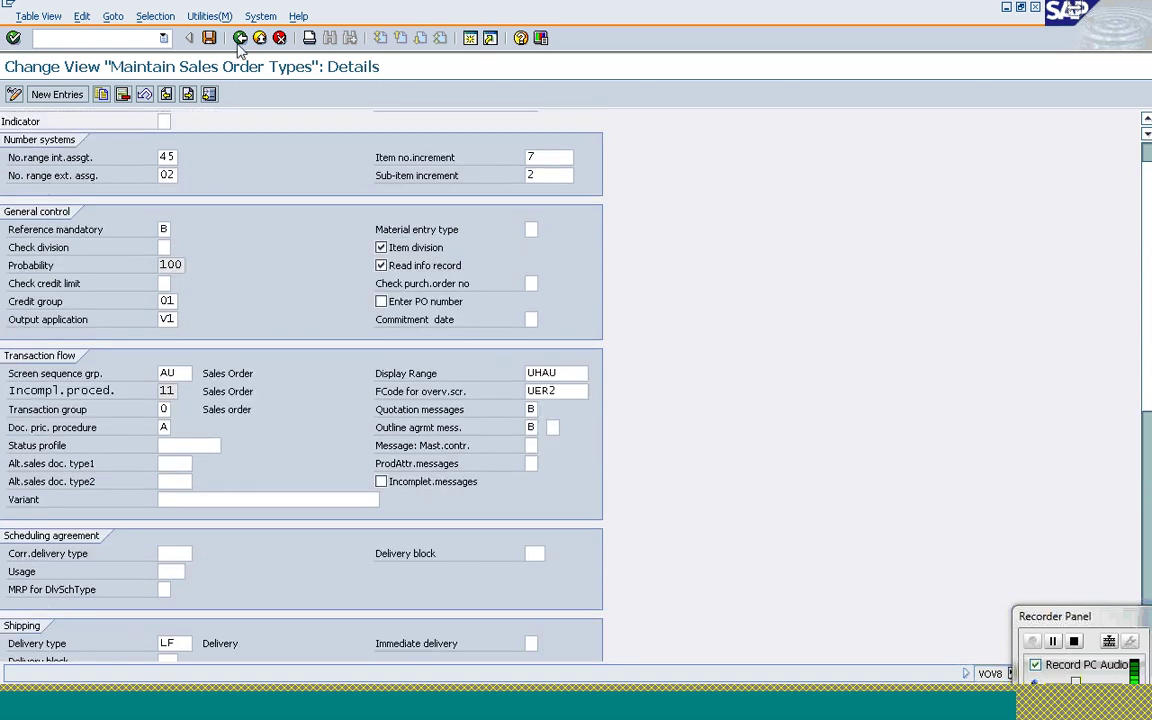
scroll(240, 50, up, 1)
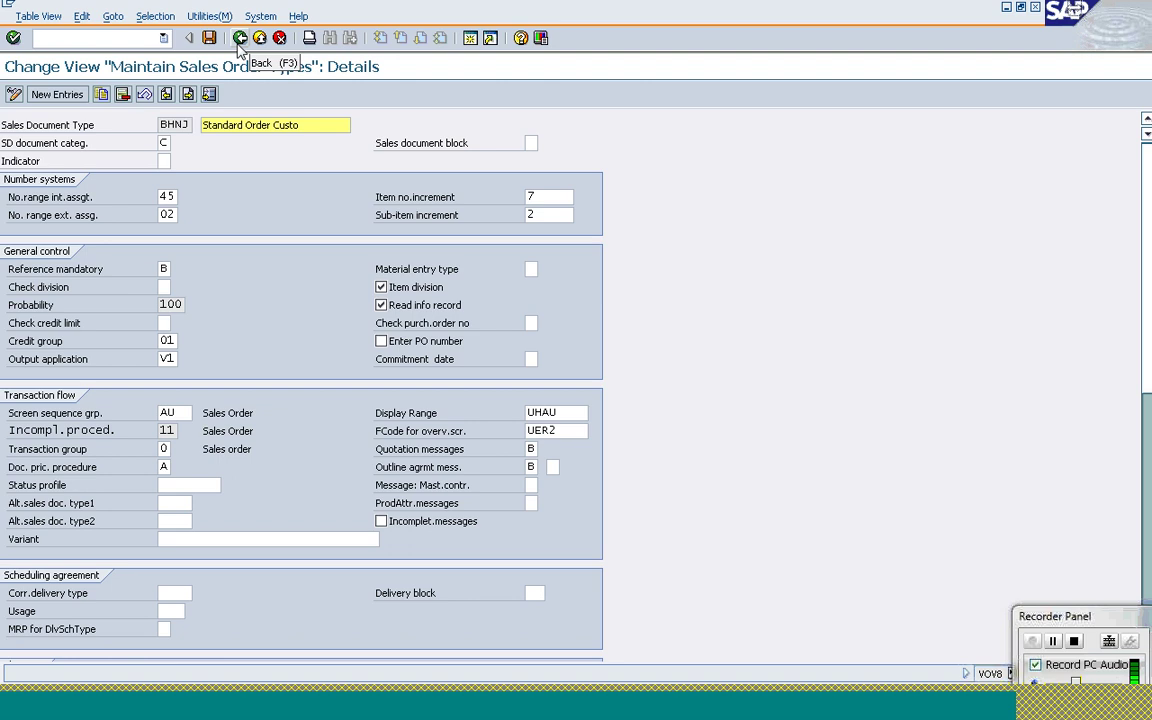
click(239, 40)
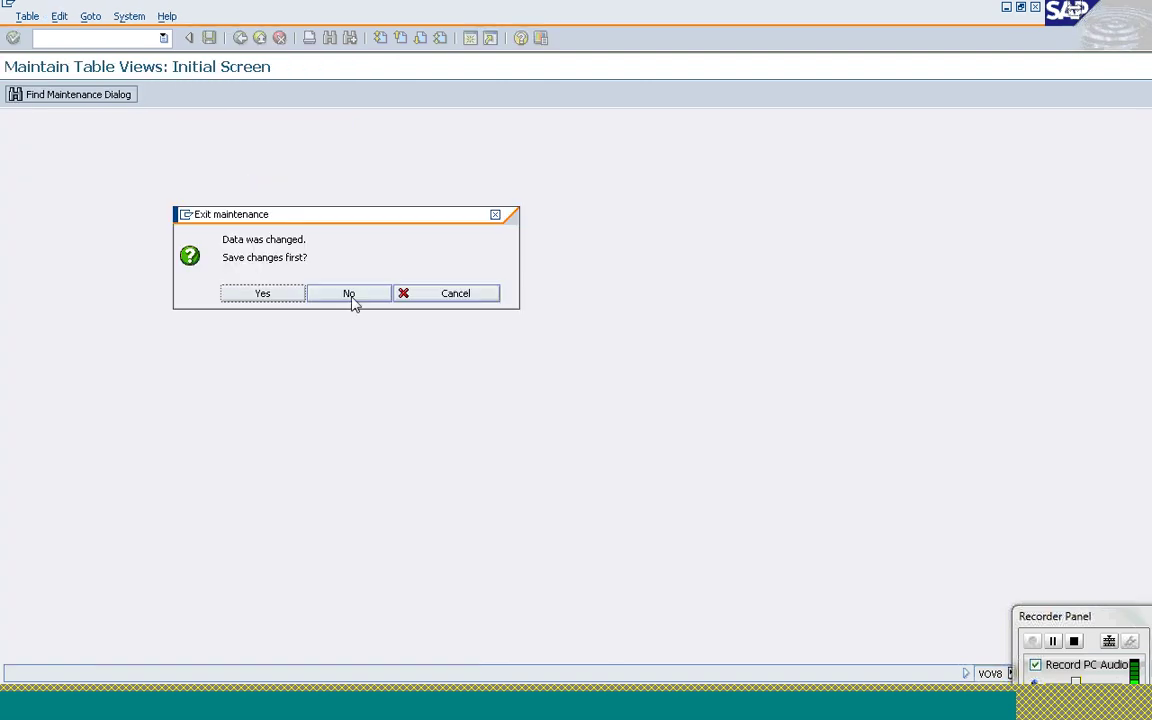
click(349, 293)
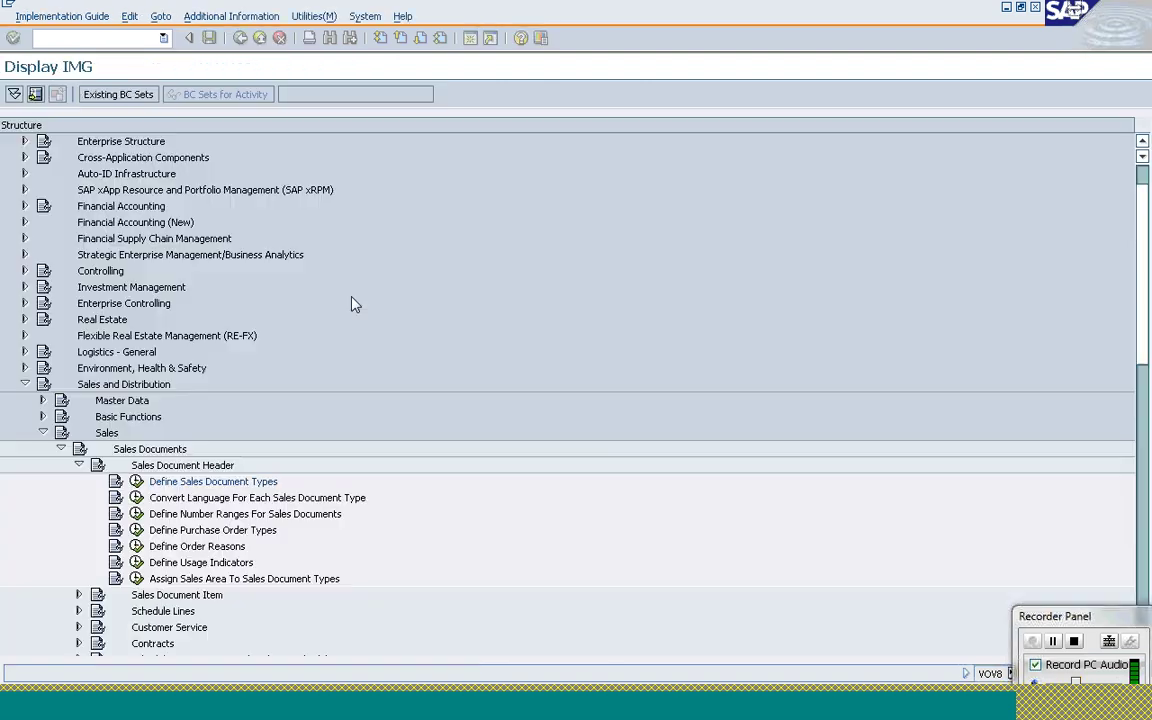